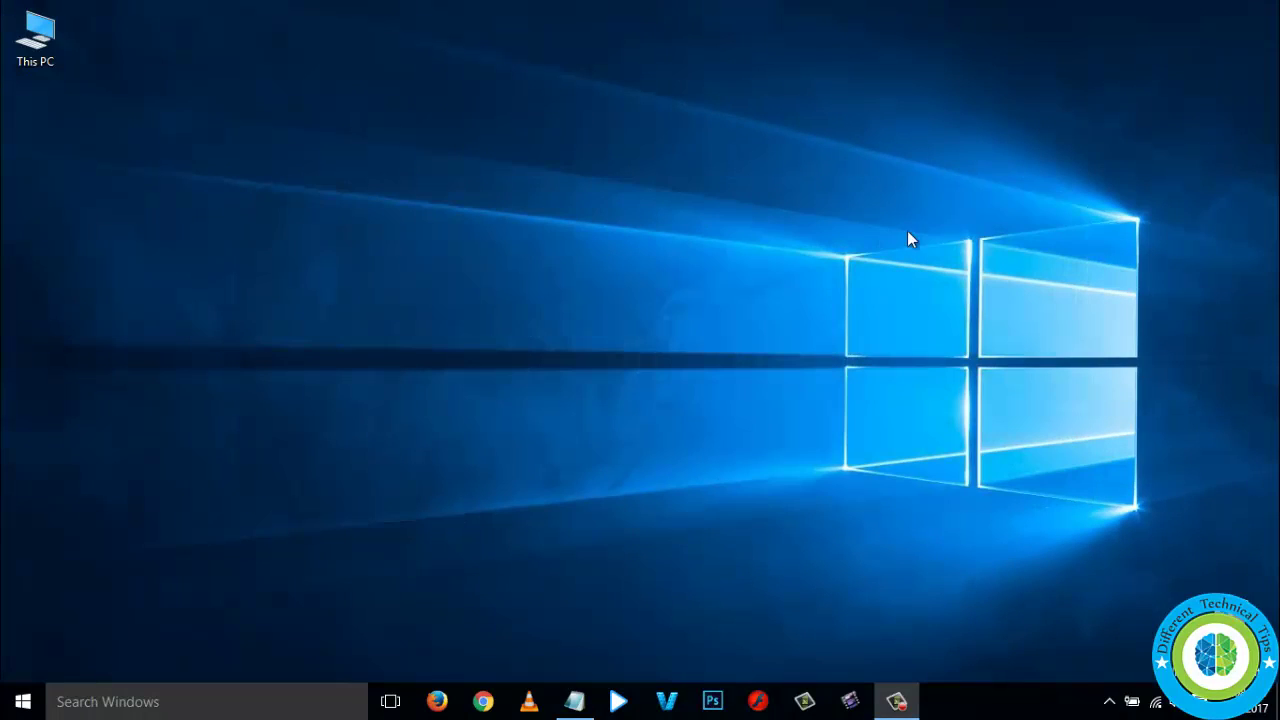
Open FLASH DRIV (D:) and try deleting the license file, abandoning it after repeated denials
double_click(35, 38)
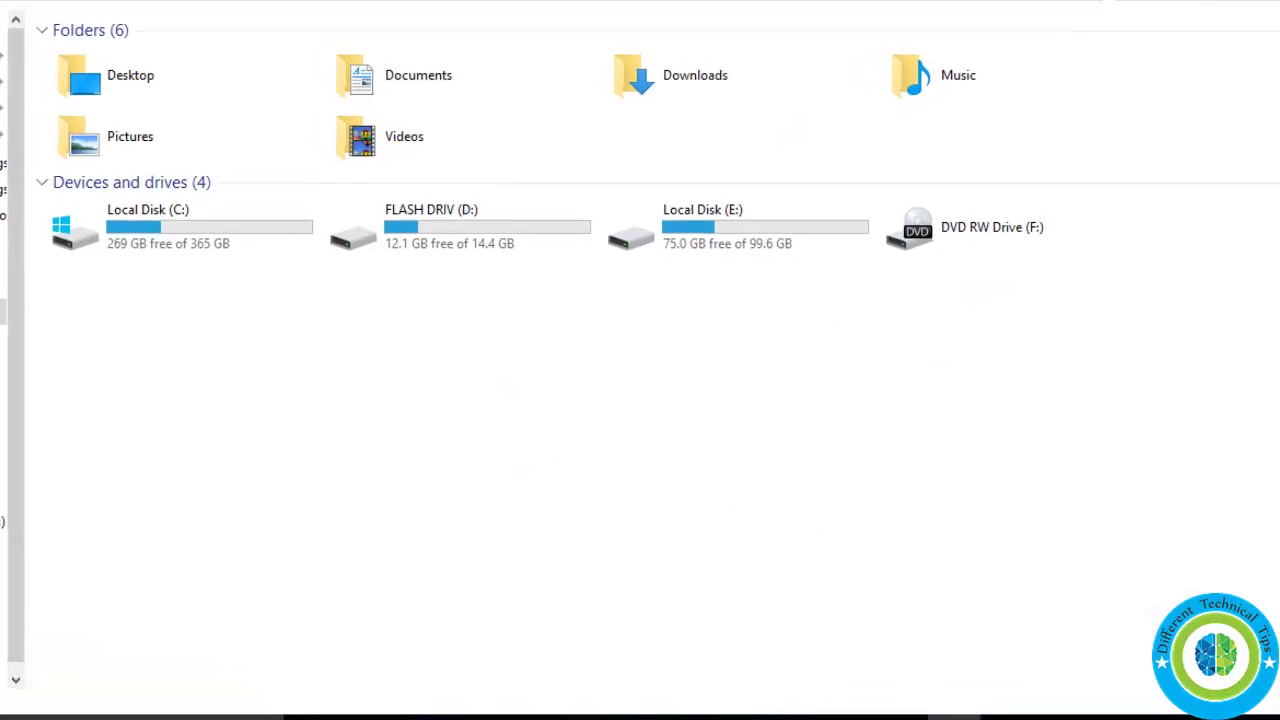
double_click(417, 220)
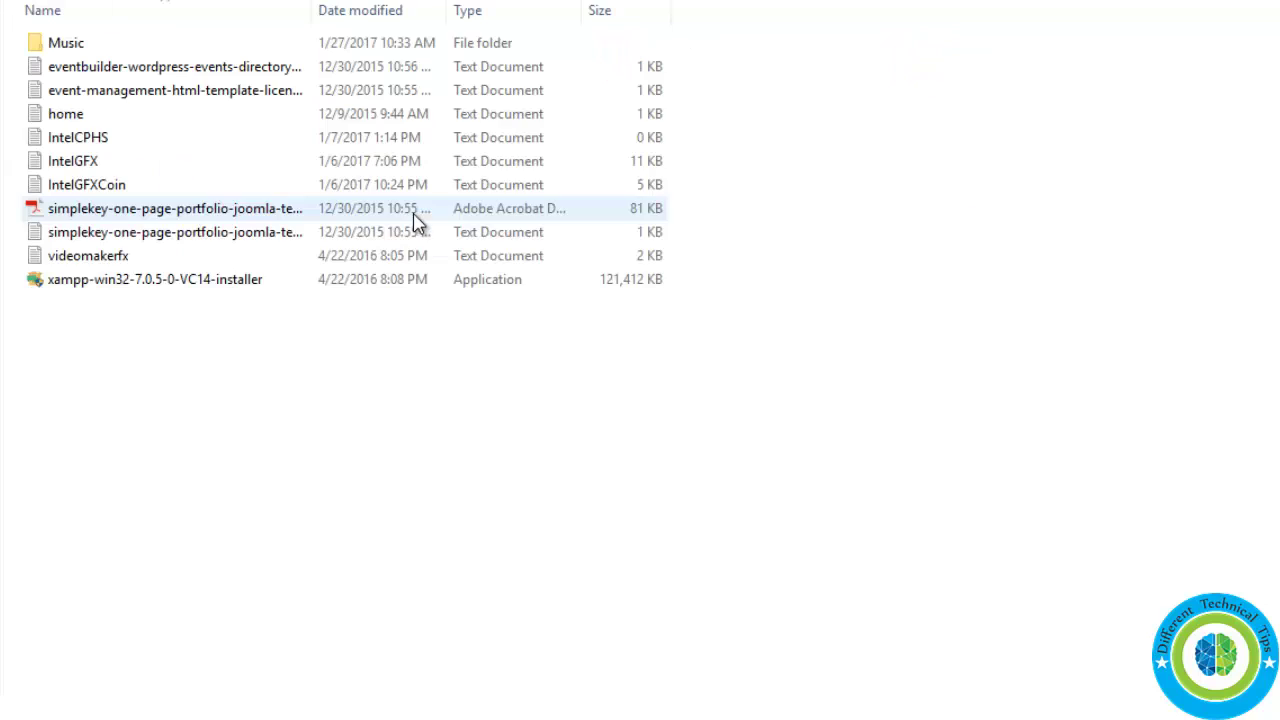
click(99, 95)
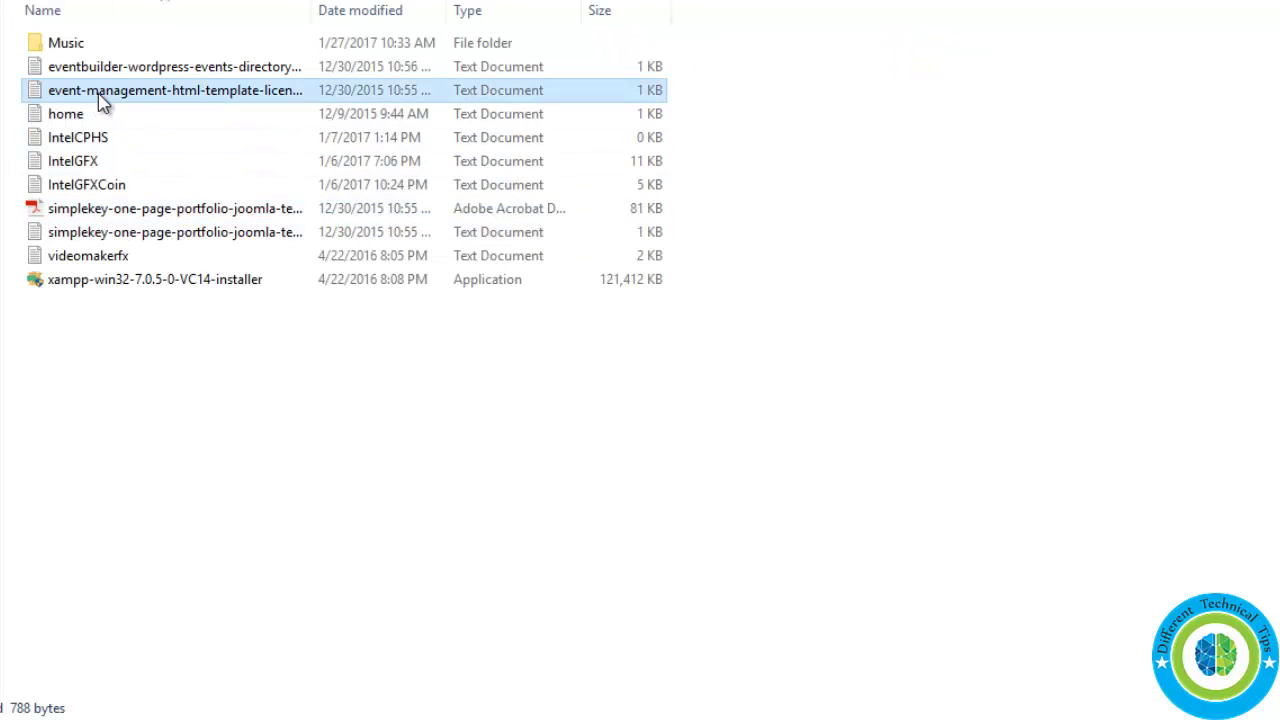
right_click(100, 95)
click(180, 538)
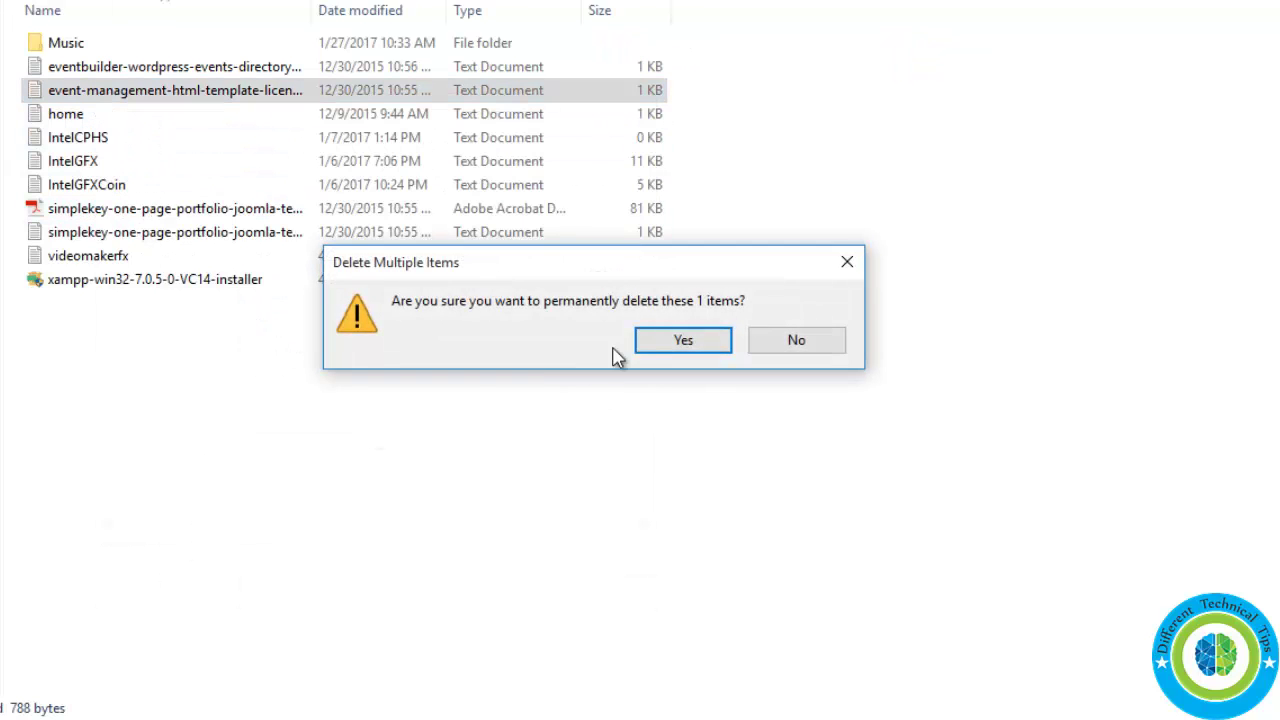
click(657, 343)
click(535, 175)
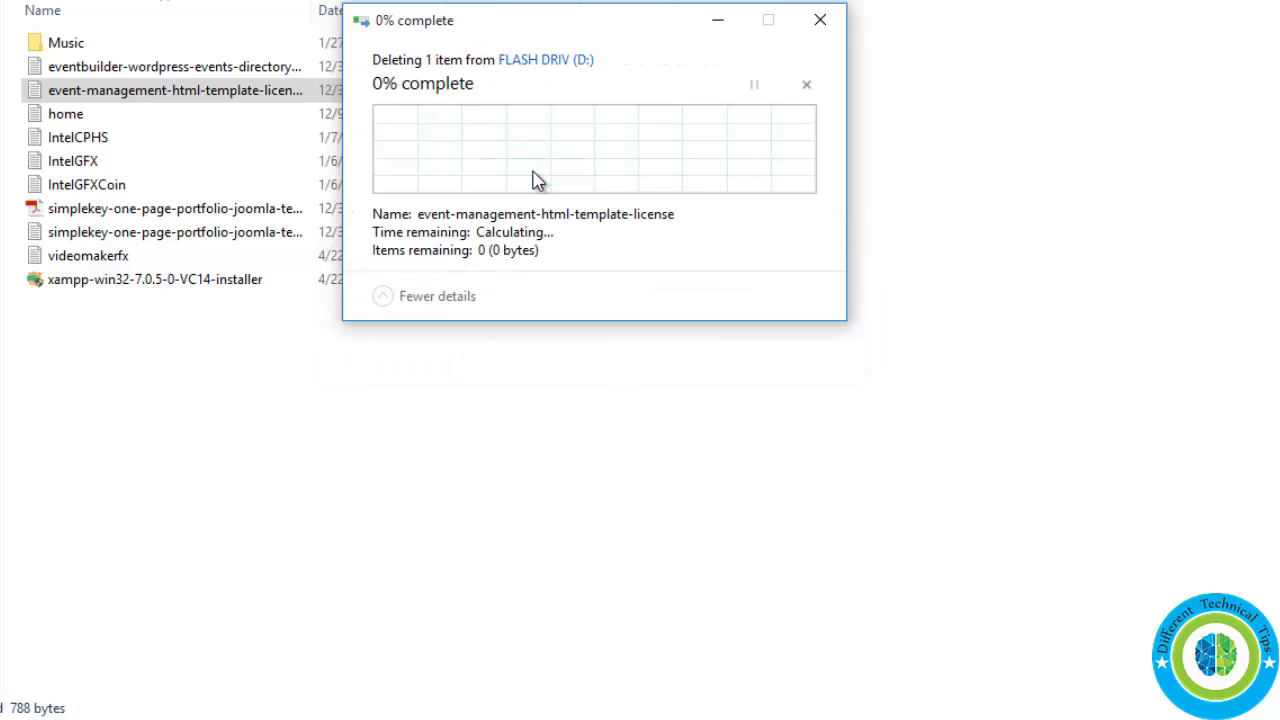
click(636, 226)
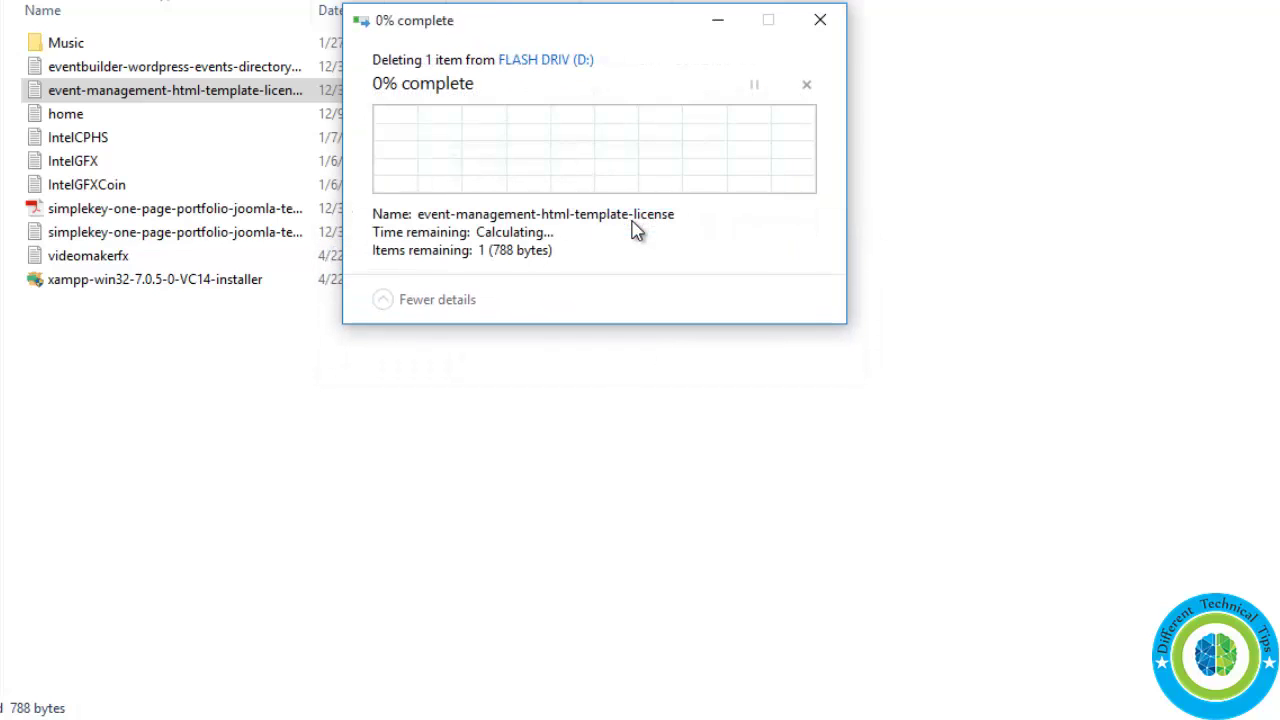
click(634, 224)
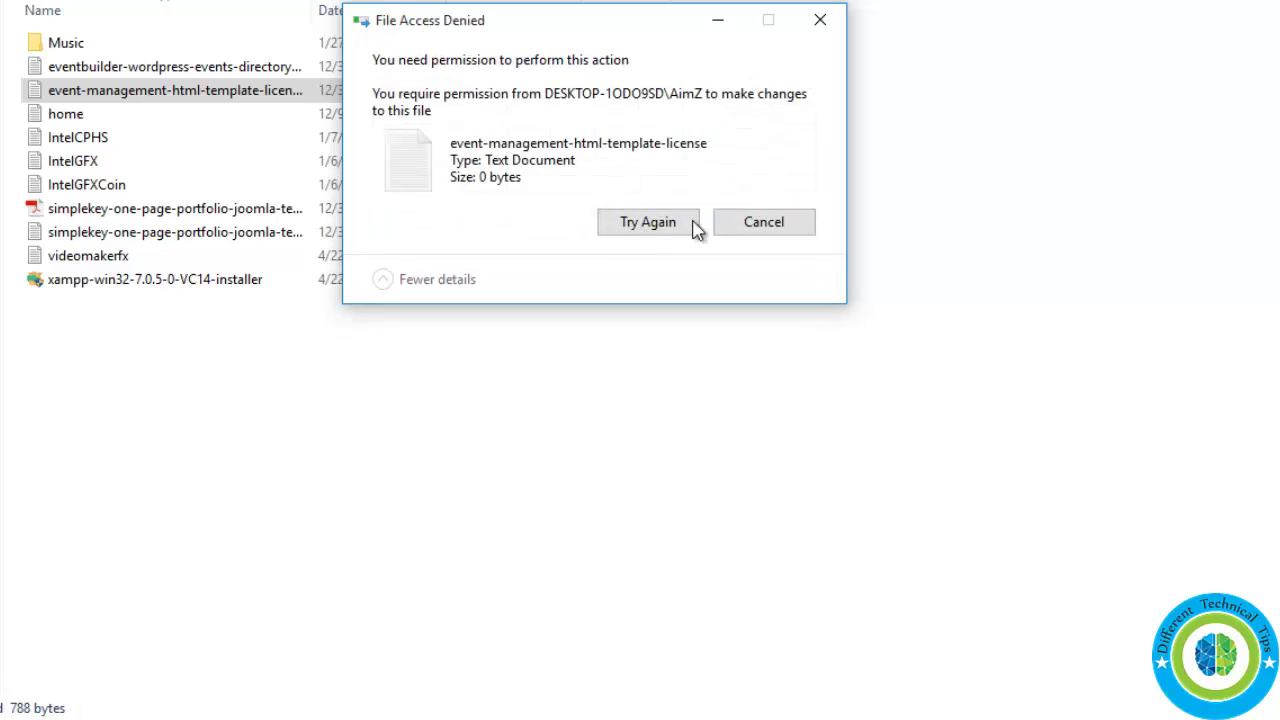
click(778, 225)
Try creating a new folder on the flash drive and abandon it after the permission error
right_click(472, 391)
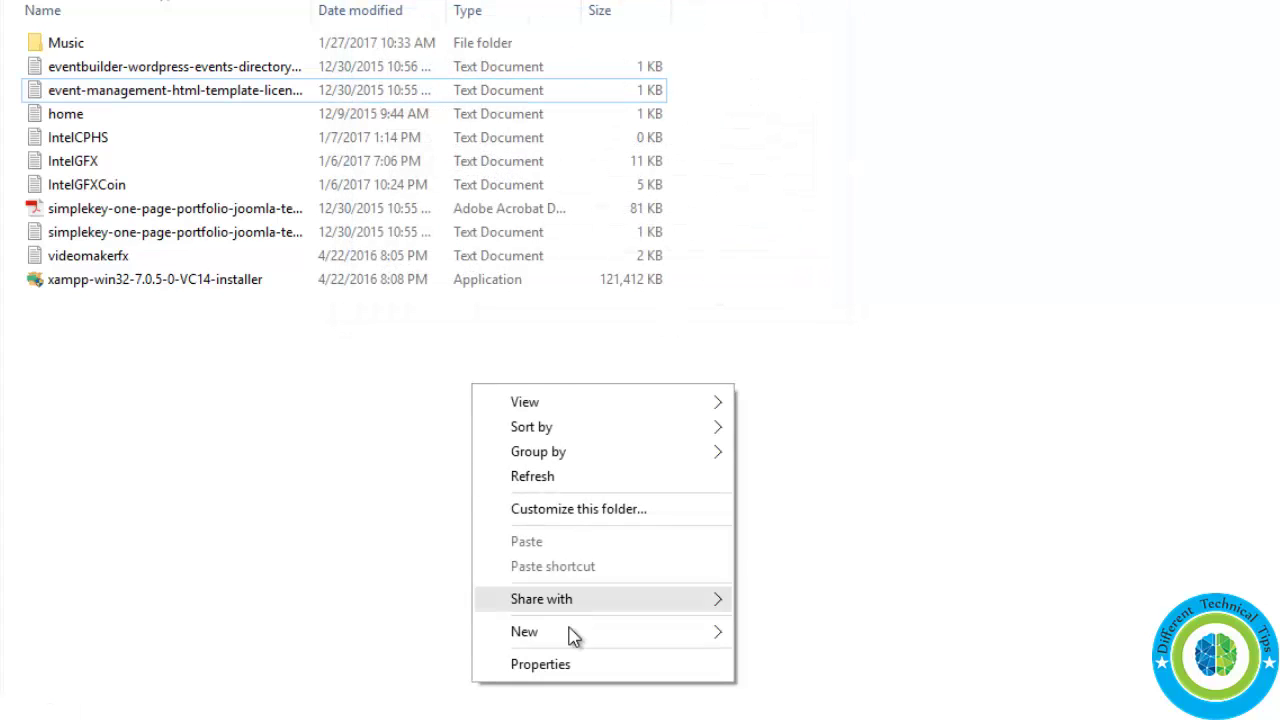
mouse_move(575, 637)
click(770, 348)
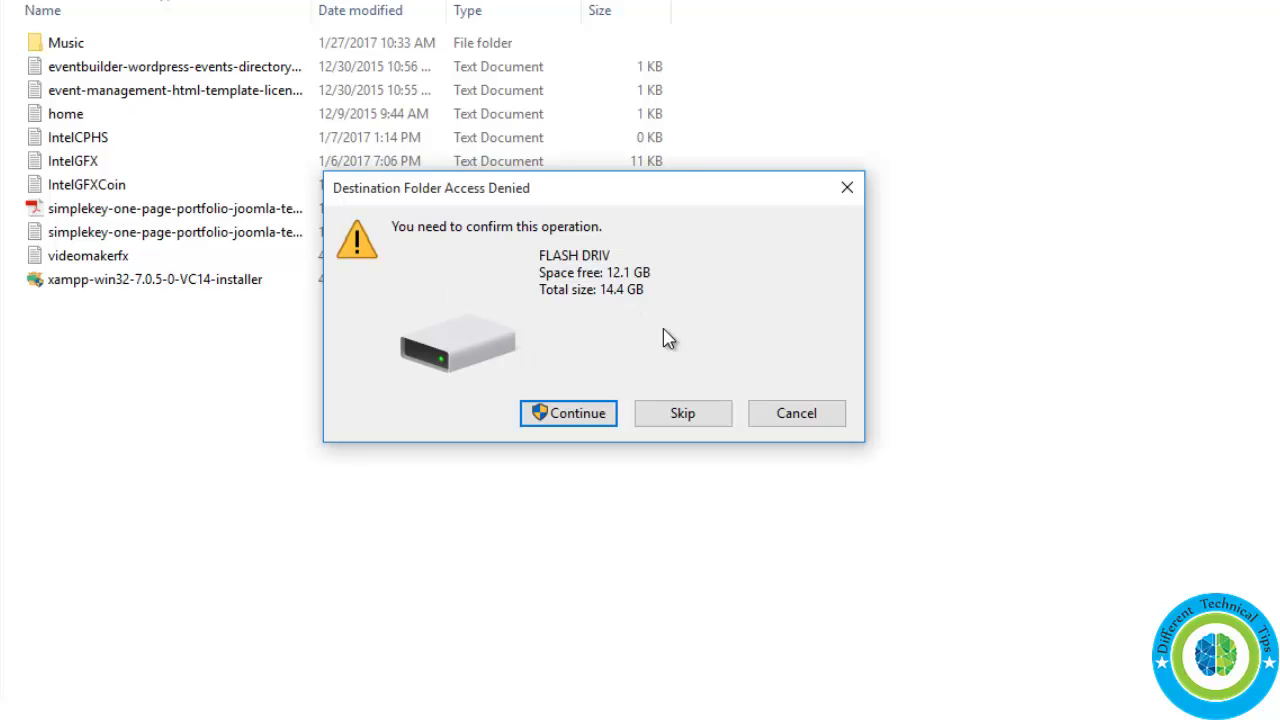
click(600, 418)
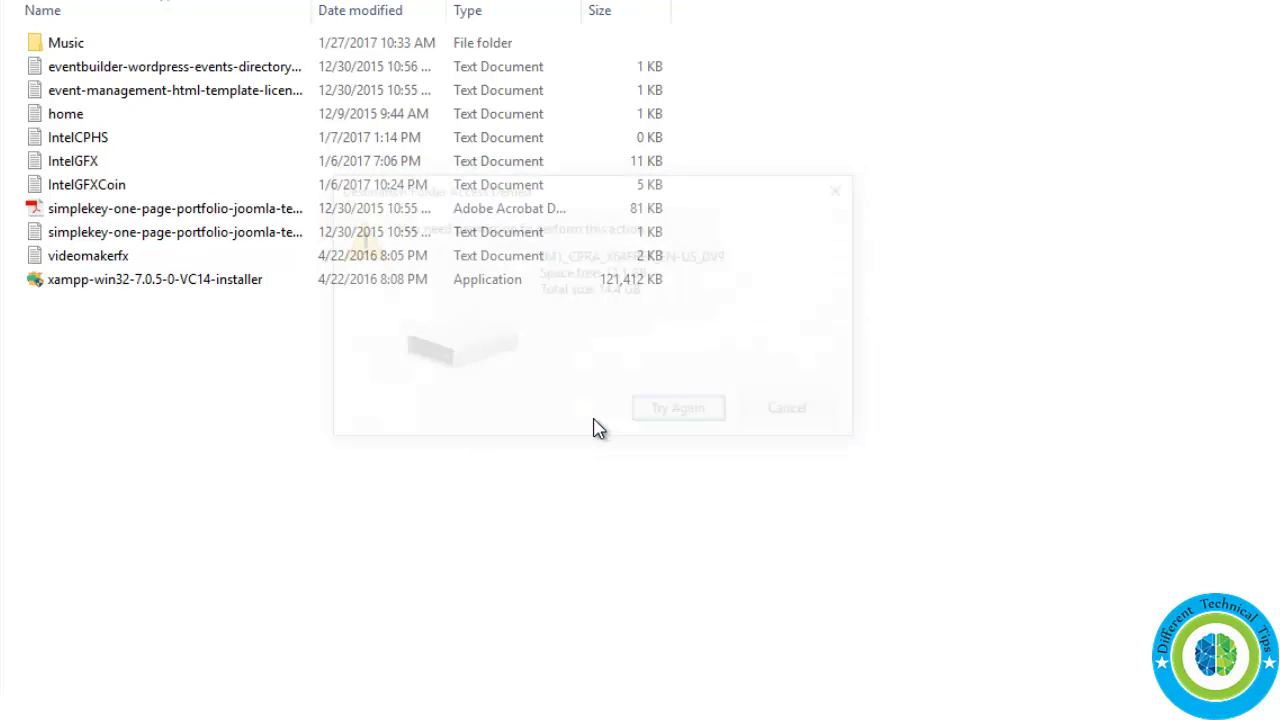
click(668, 410)
click(797, 415)
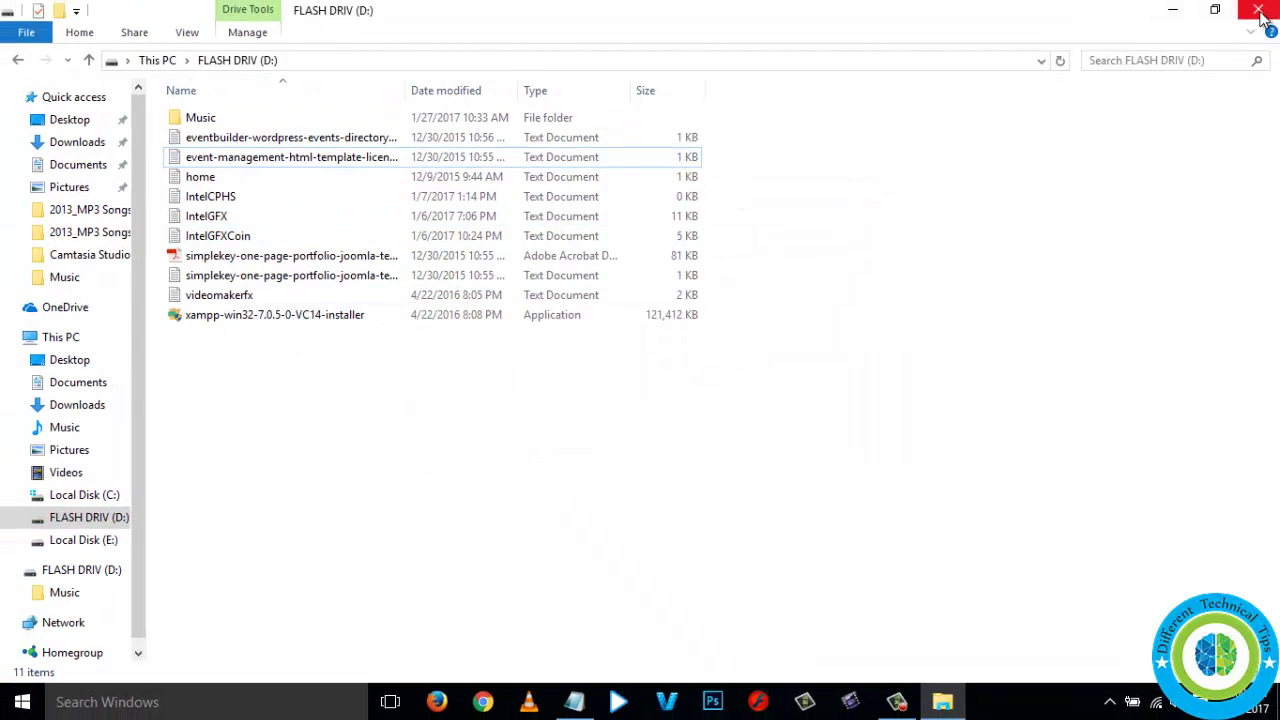
Close the flash drive window and launch regedit from Windows search
click(1259, 12)
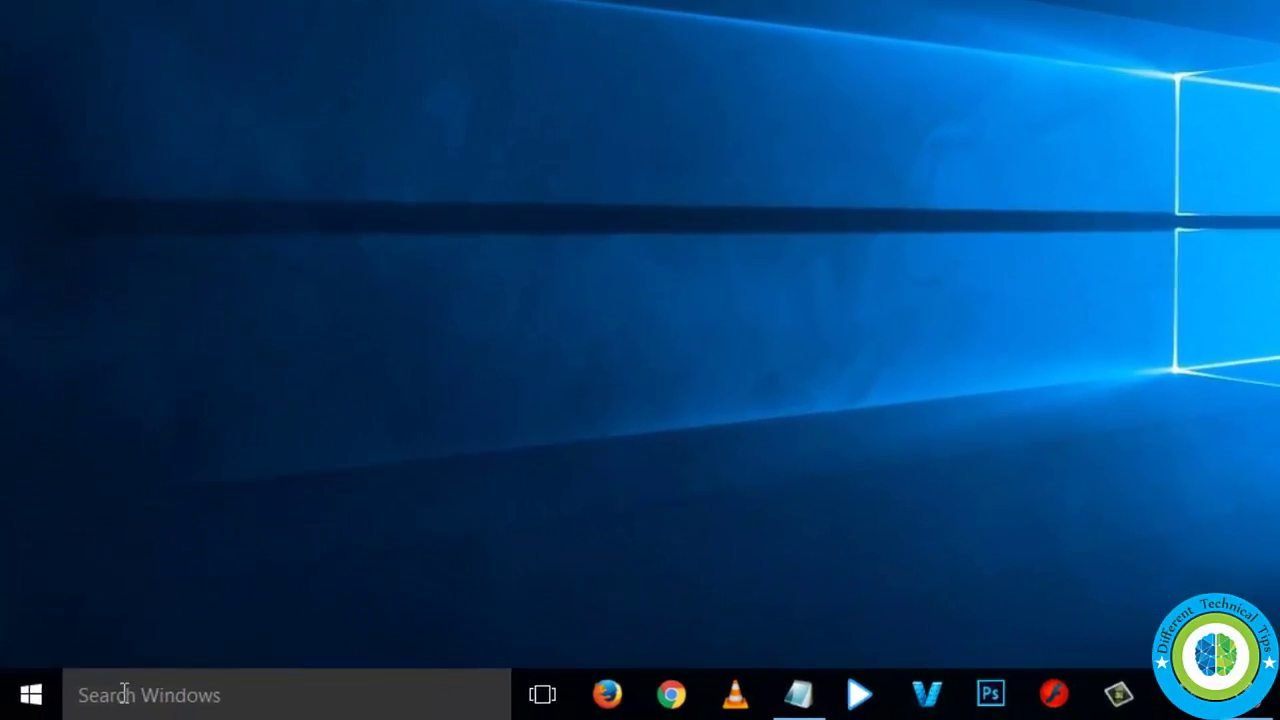
click(125, 693)
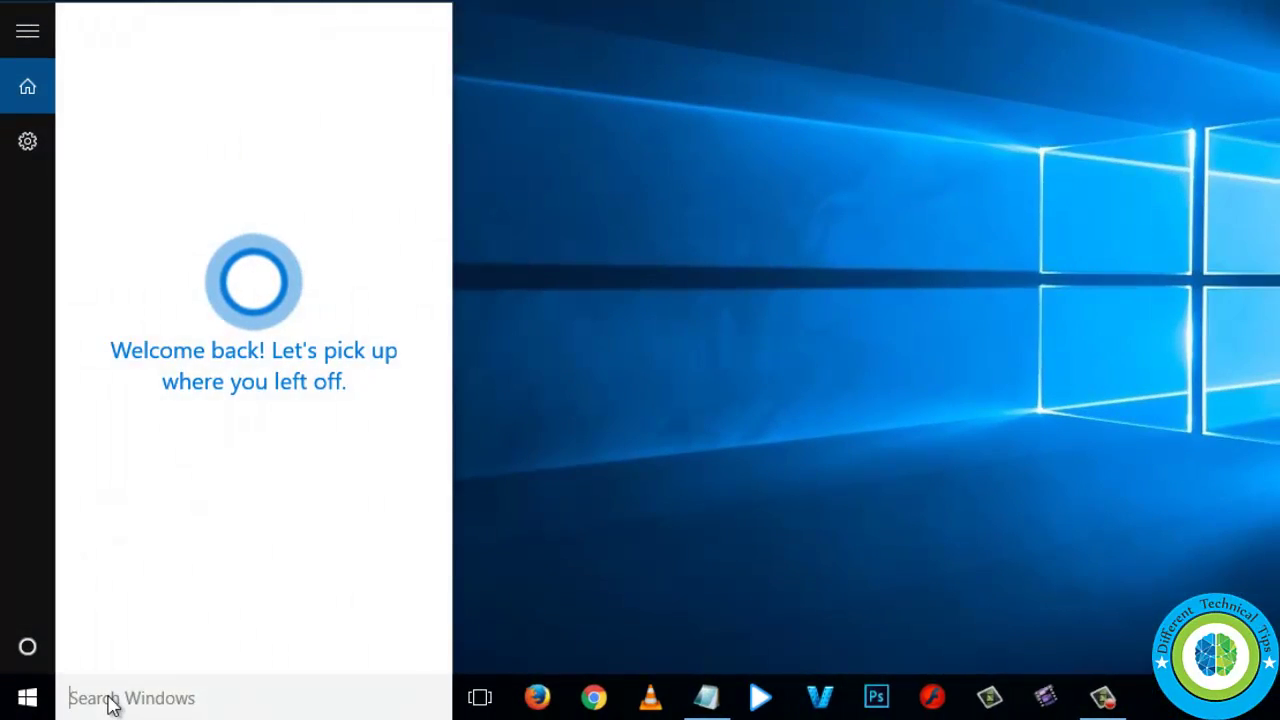
text(regedit)
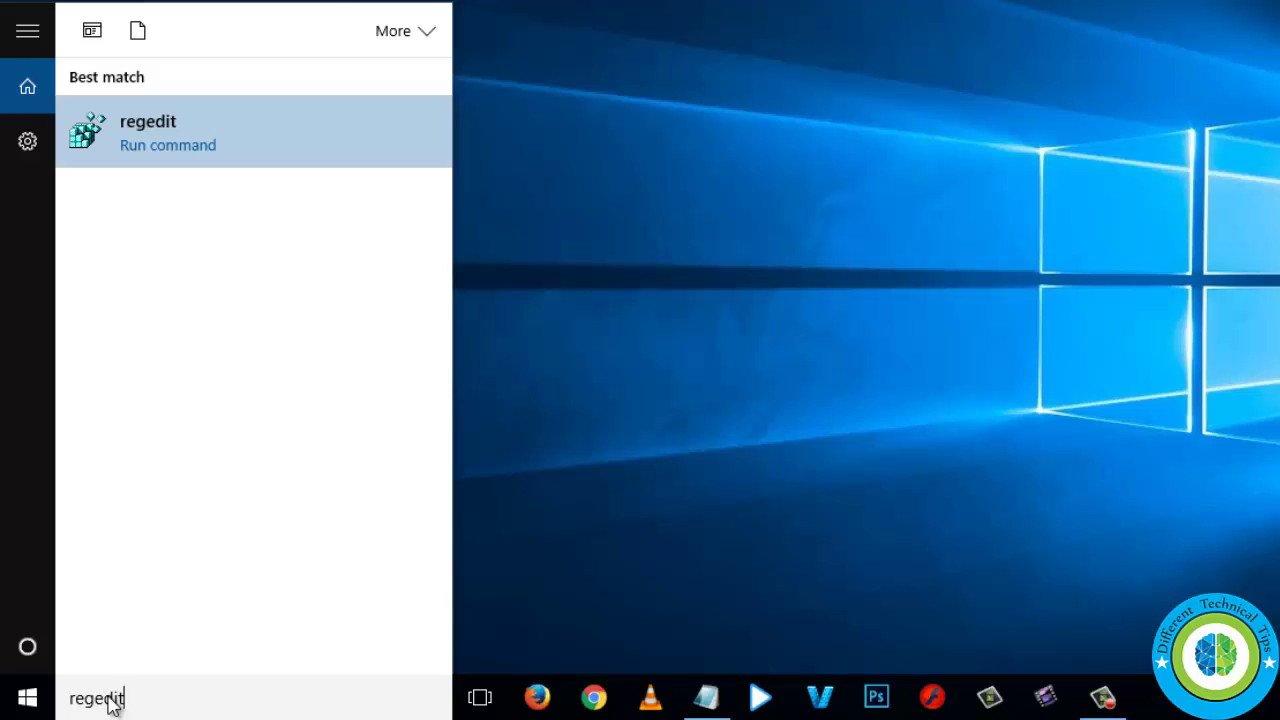
key(Return)
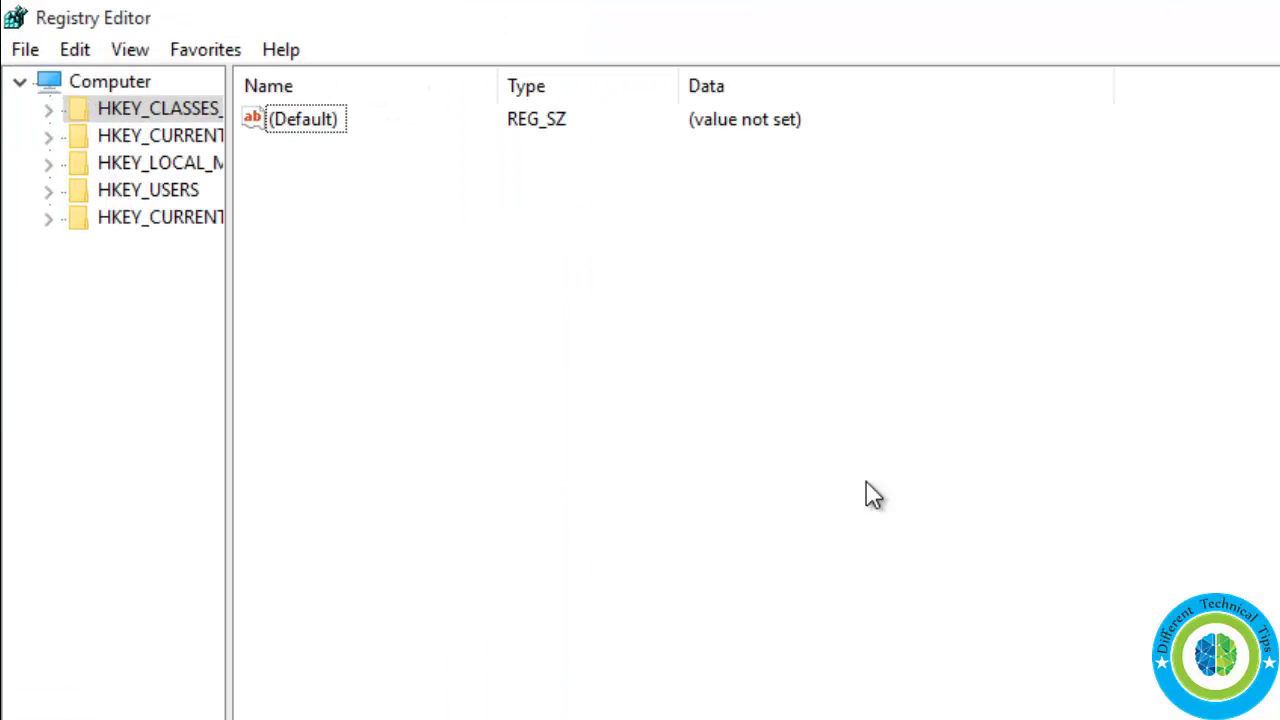
Widen the key tree and expand HKEY_LOCAL_MACHINE > SYSTEM > CurrentControlSet > Control
drag(229, 274, 388, 292)
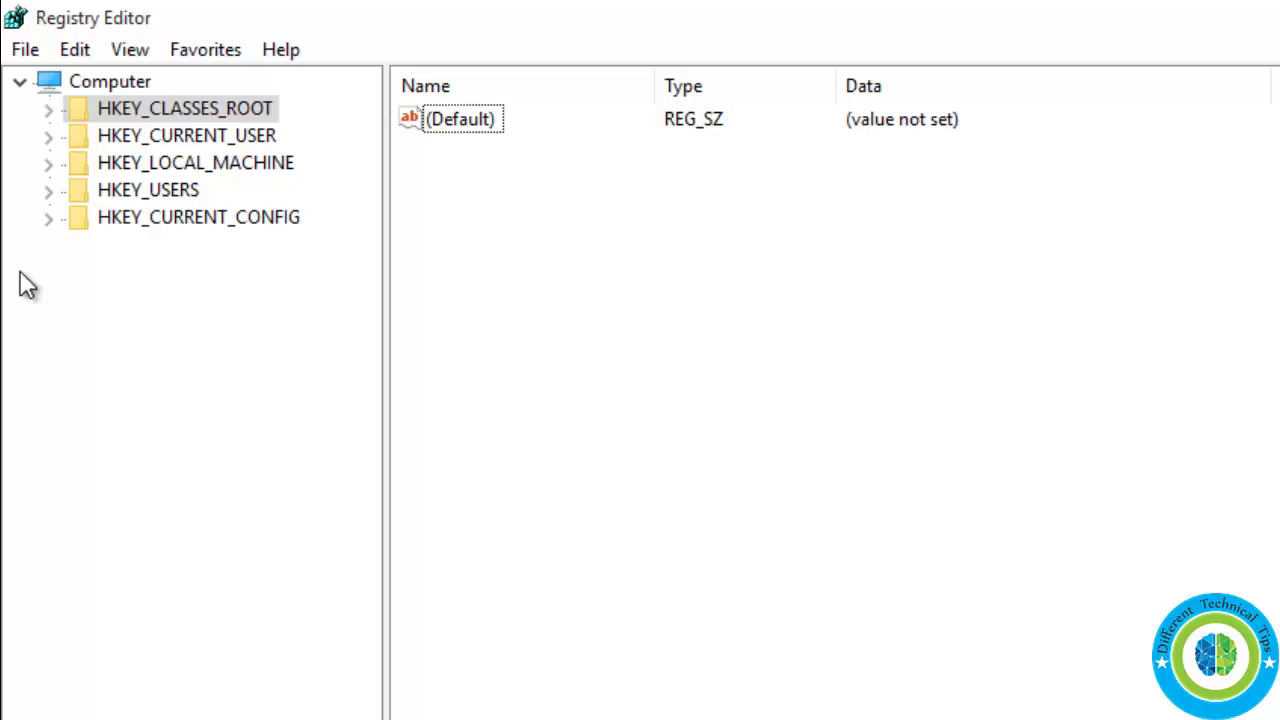
click(48, 163)
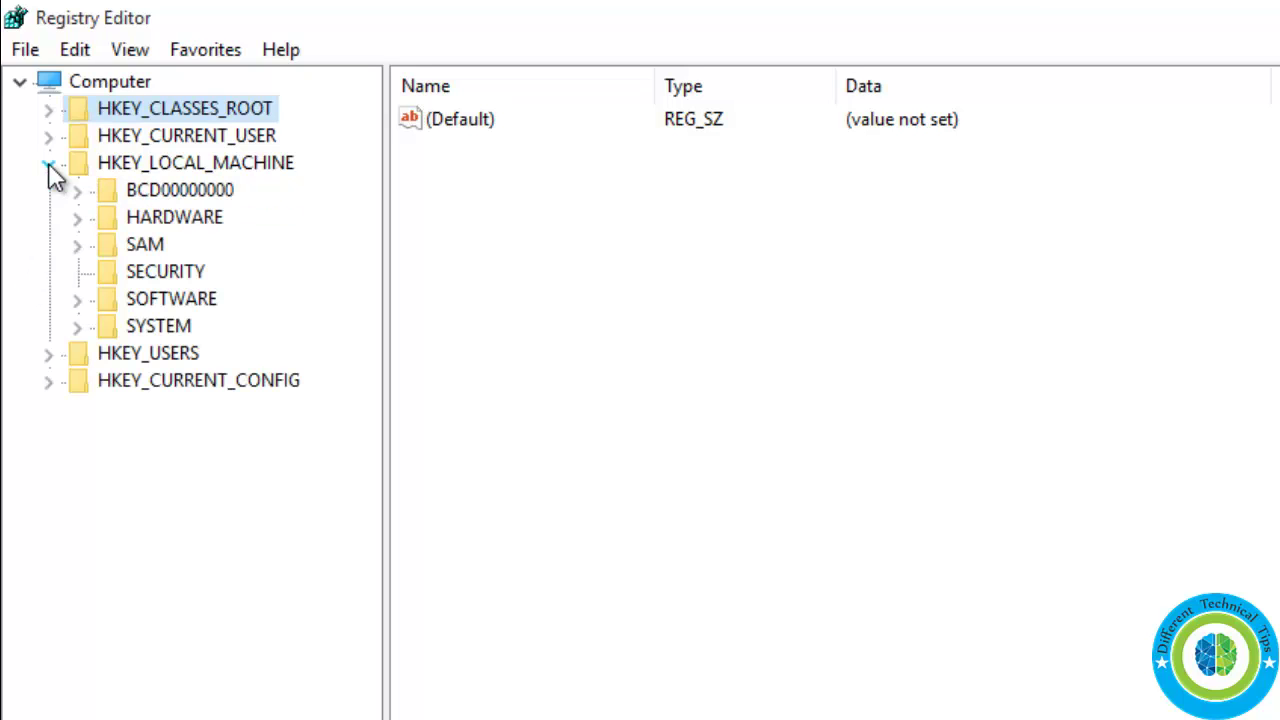
click(77, 327)
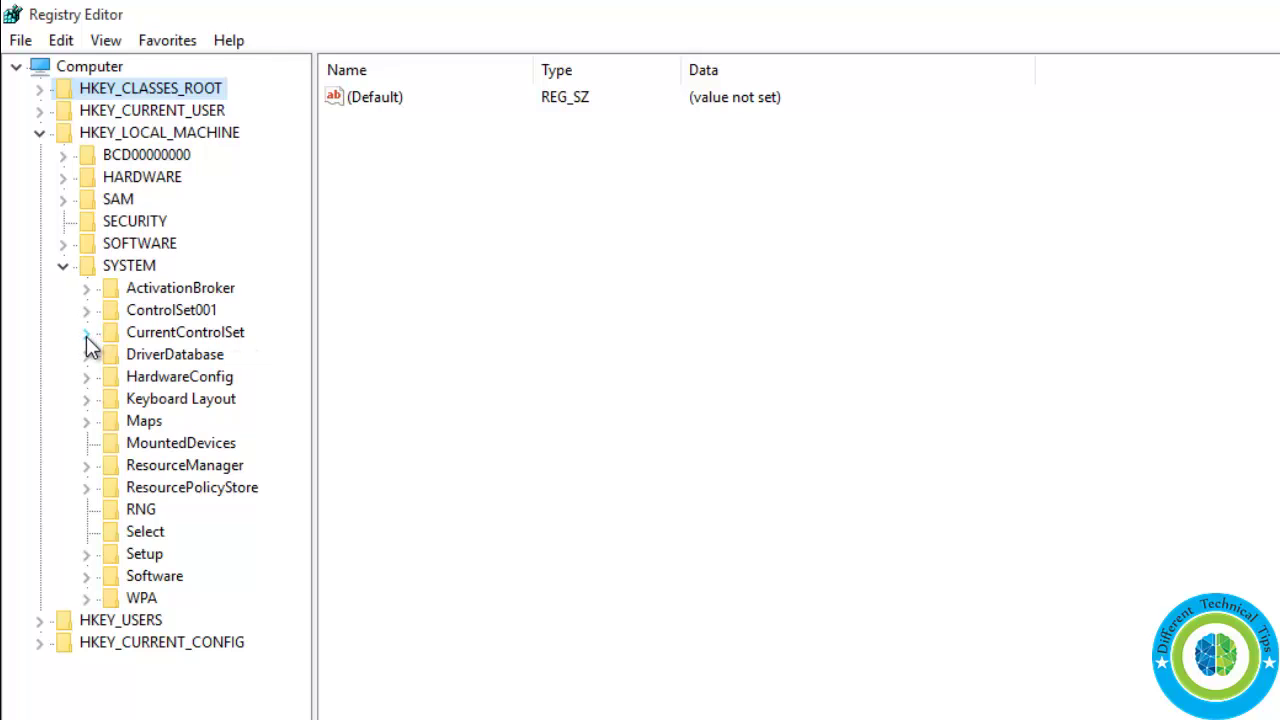
click(87, 332)
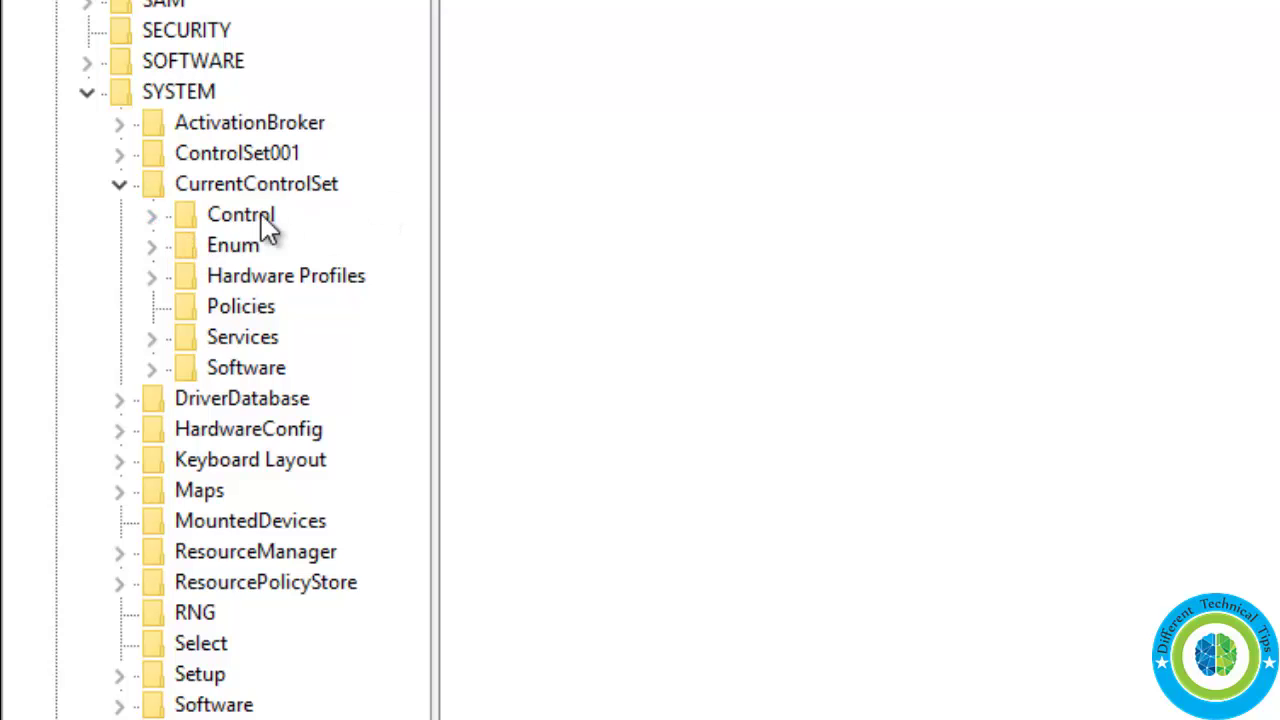
click(151, 216)
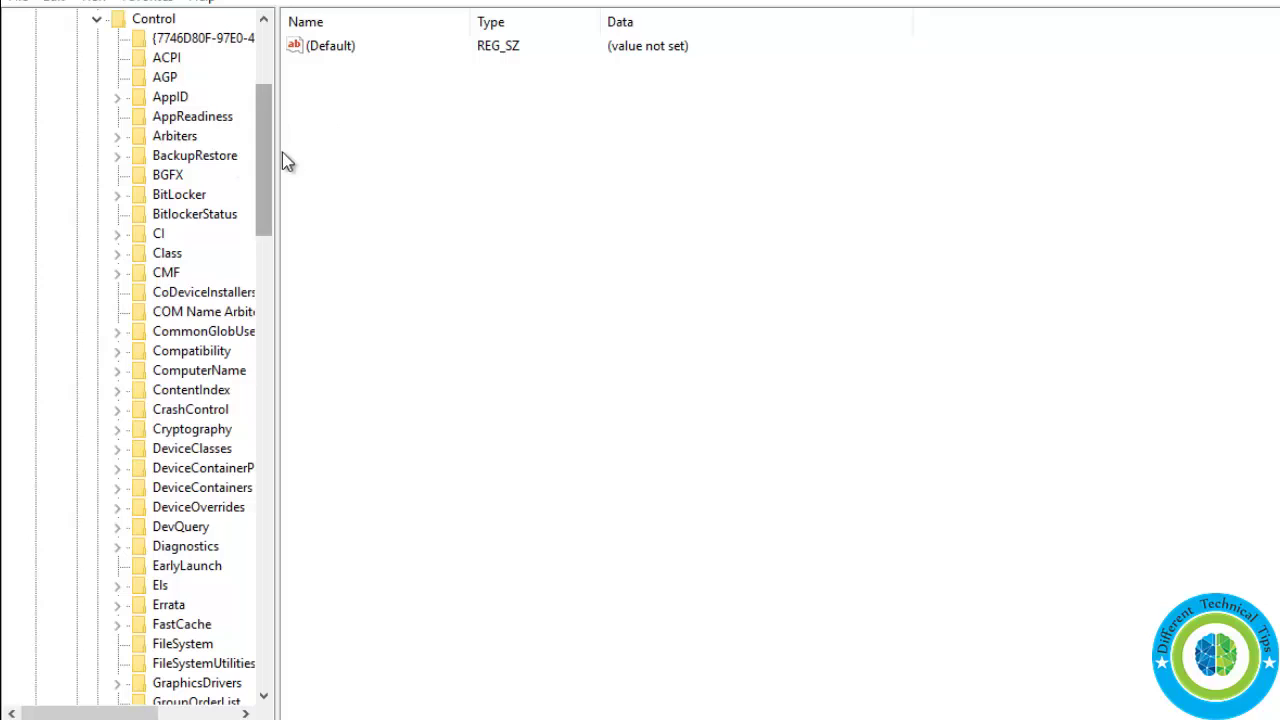
Look through the Storage and StorageManagement subkeys, then return to select Control
drag(277, 163, 354, 166)
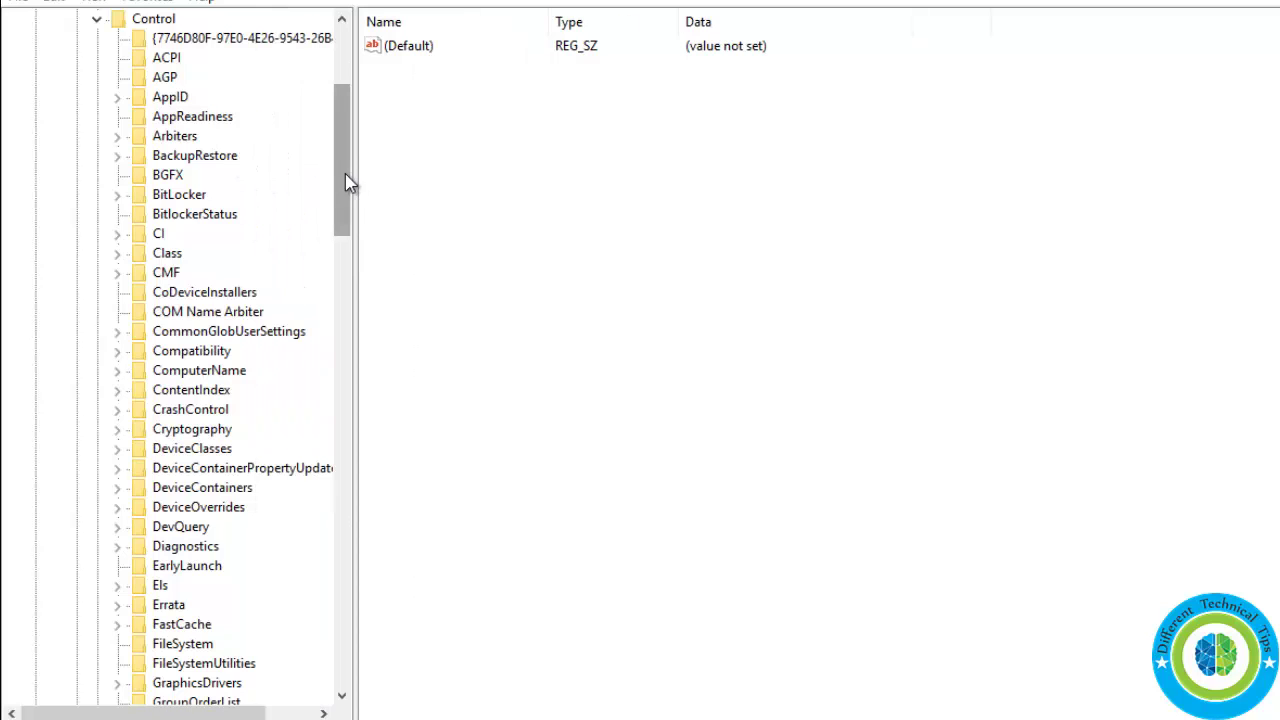
scroll(340, 190, down, 6)
drag(340, 205, 320, 443)
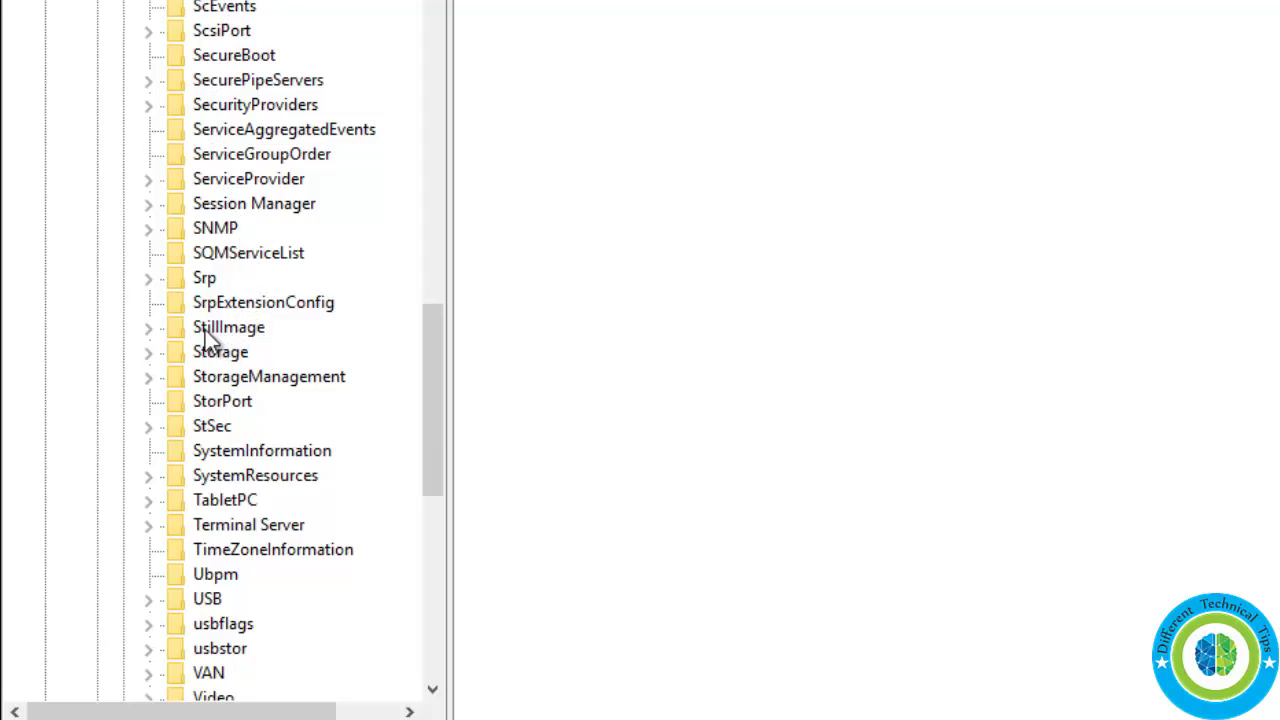
click(228, 353)
click(232, 373)
drag(432, 330, 428, 353)
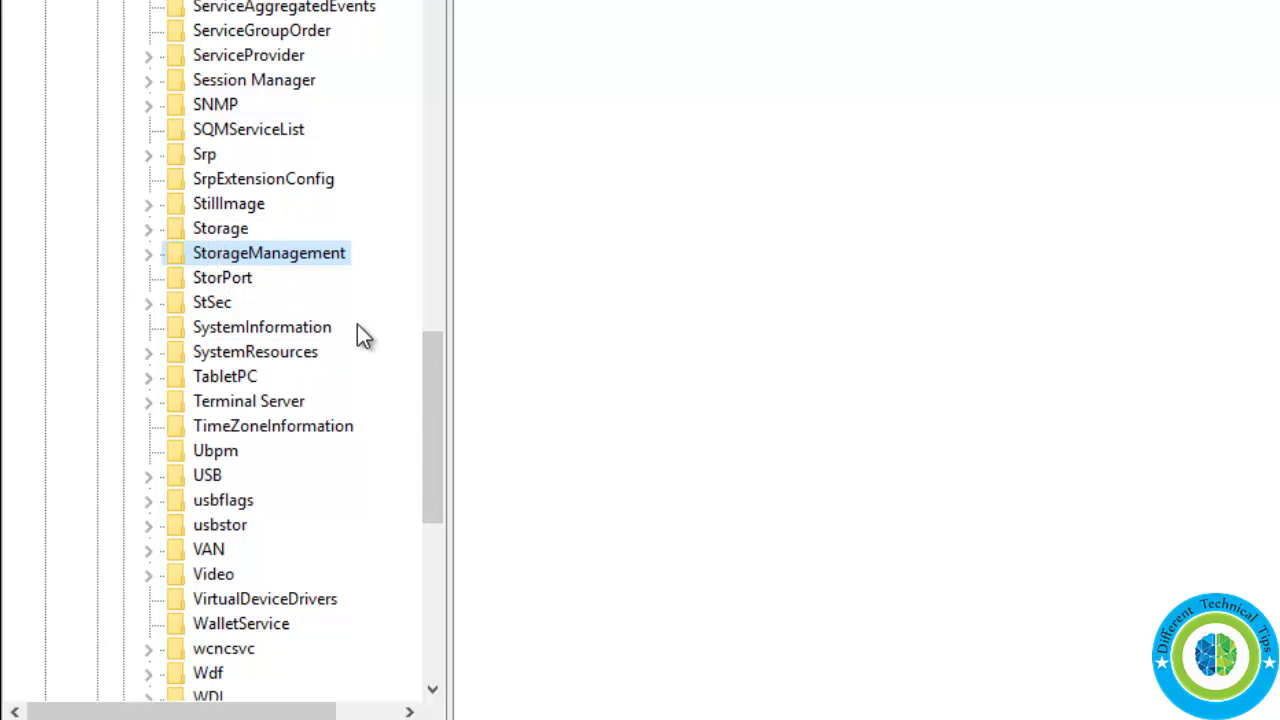
mouse_move(425, 365)
mouse_down()
mouse_move(425, 313)
mouse_move(428, 355)
mouse_up()
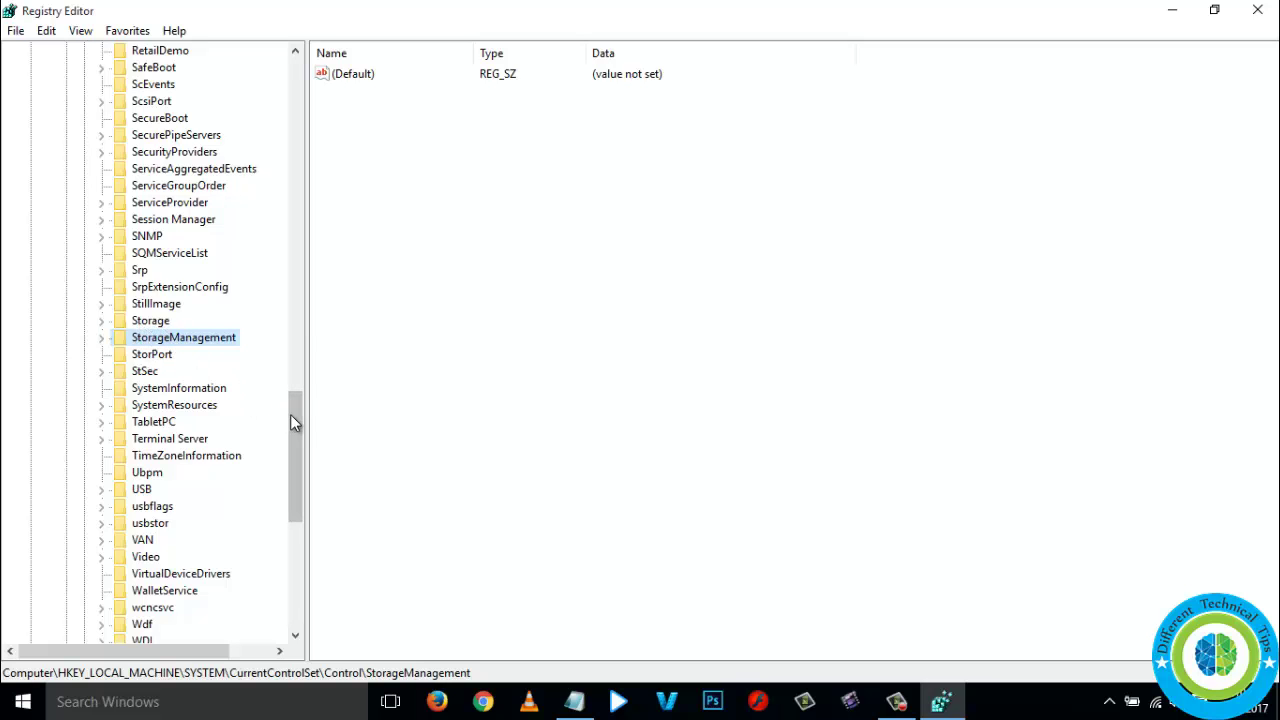
drag(290, 415, 309, 111)
click(104, 119)
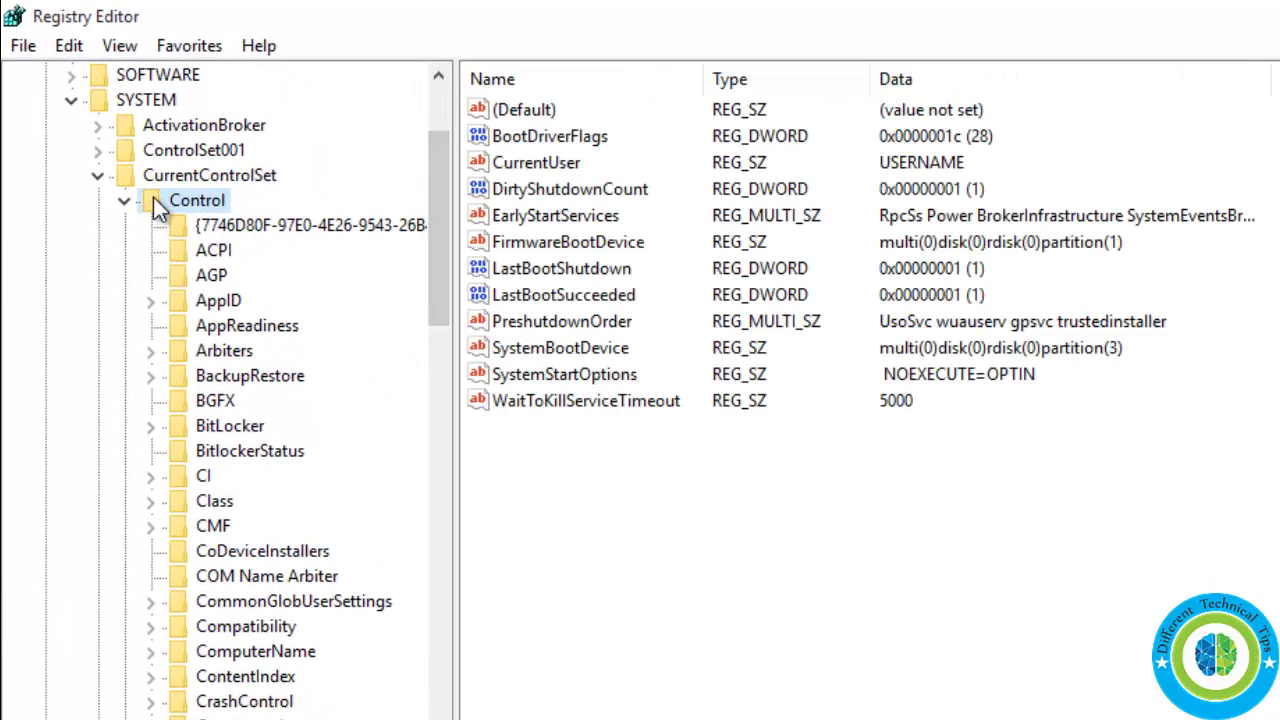
Add a new subkey under Control named StorageDevicePolicies, correcting a typo in the name
right_click(153, 197)
mouse_move(228, 245)
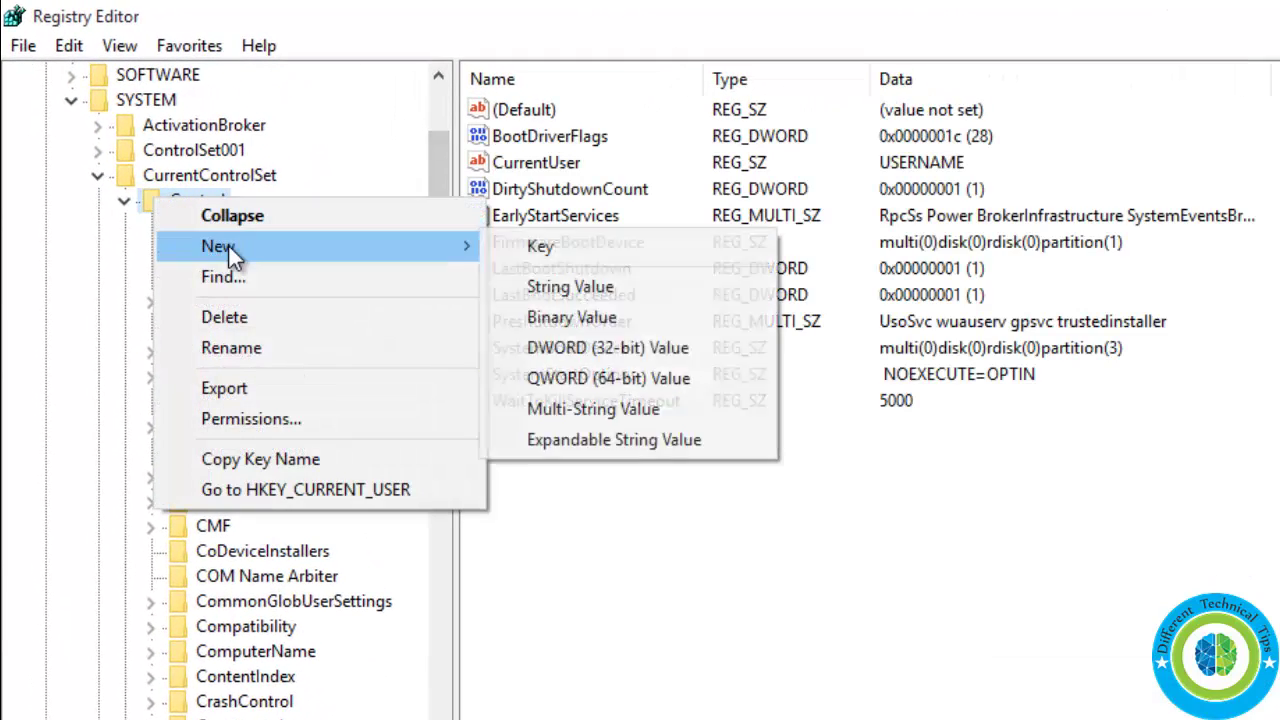
click(517, 246)
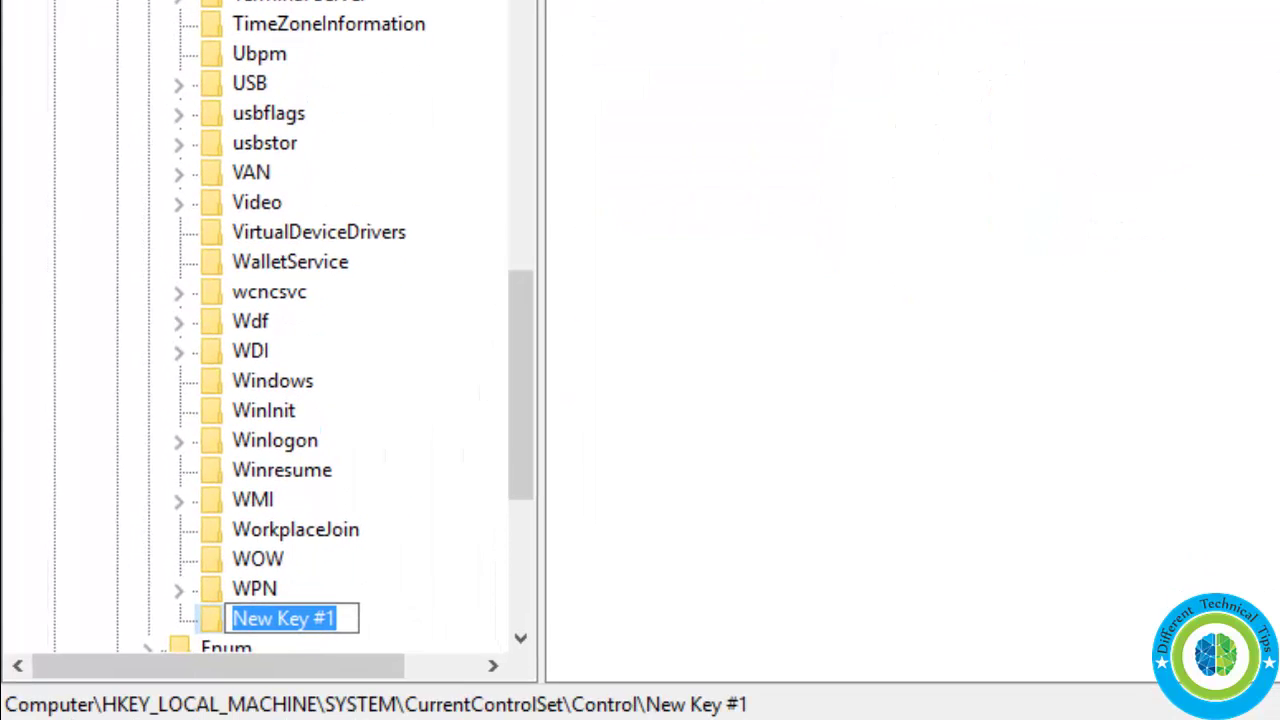
text(Storage)
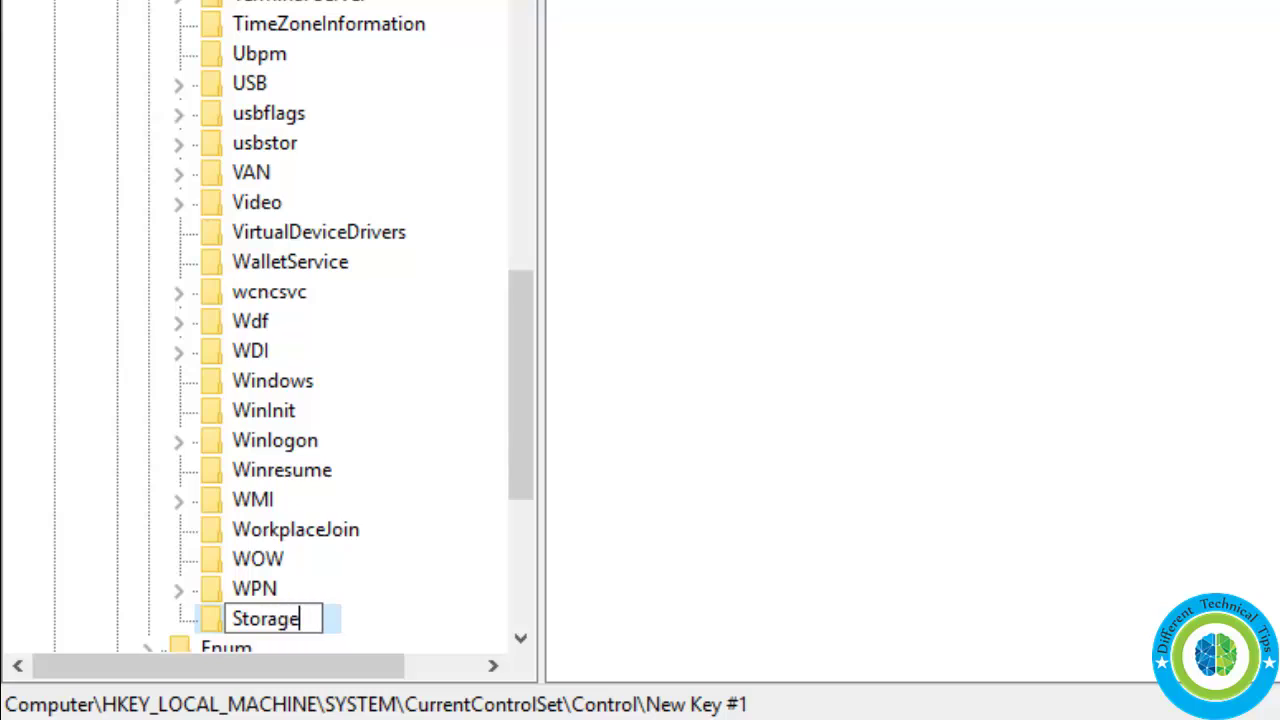
text(DevicePolici)
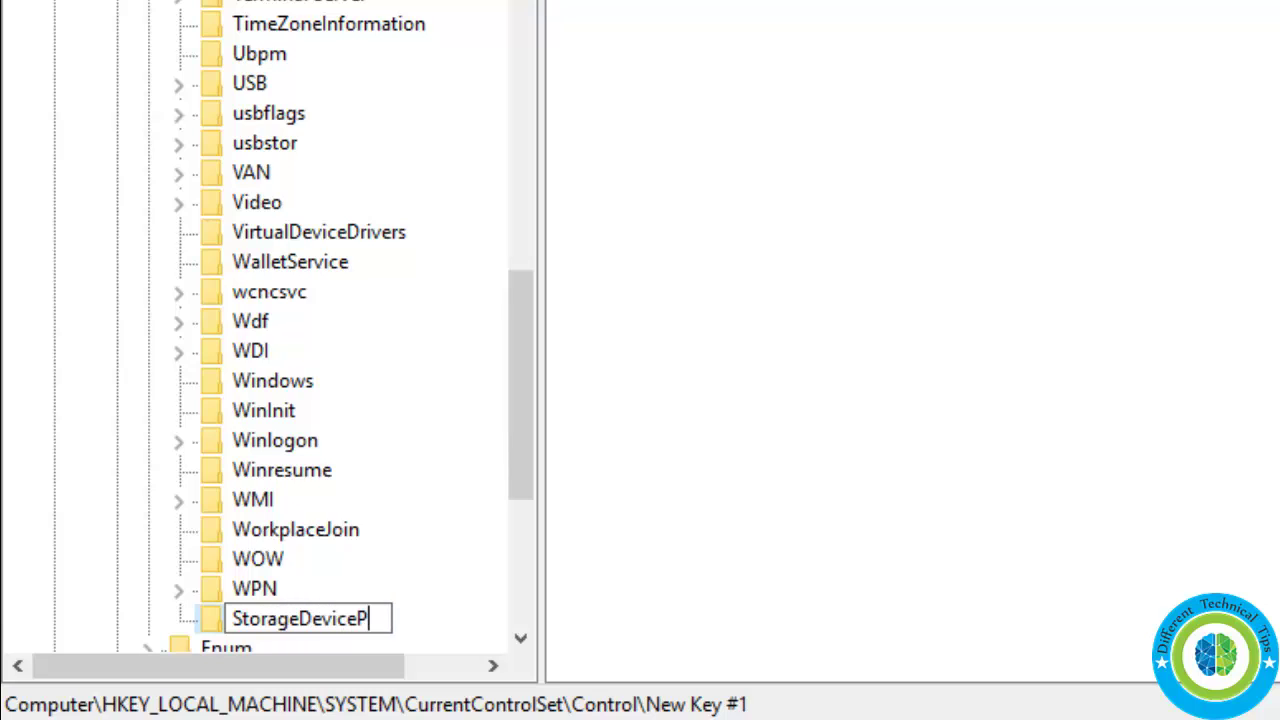
text(w)
key(BackSpace)
key(BackSpace)
text(ies)
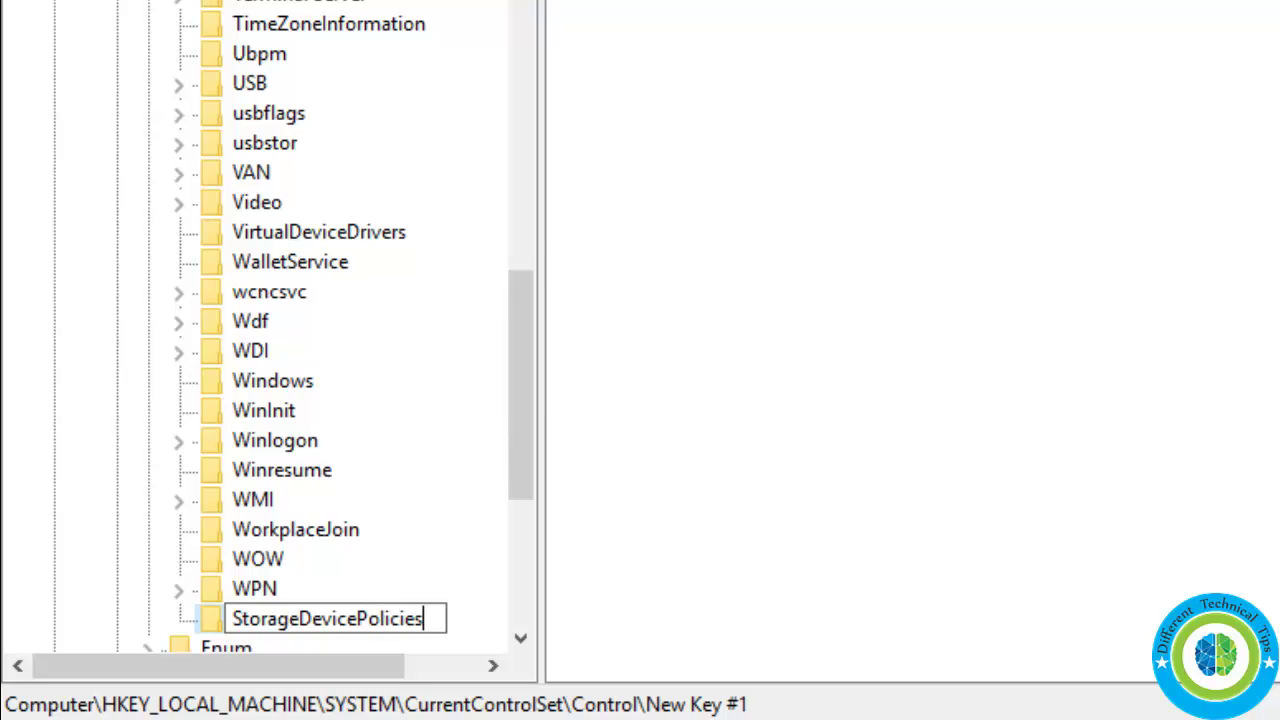
drag(511, 293, 519, 379)
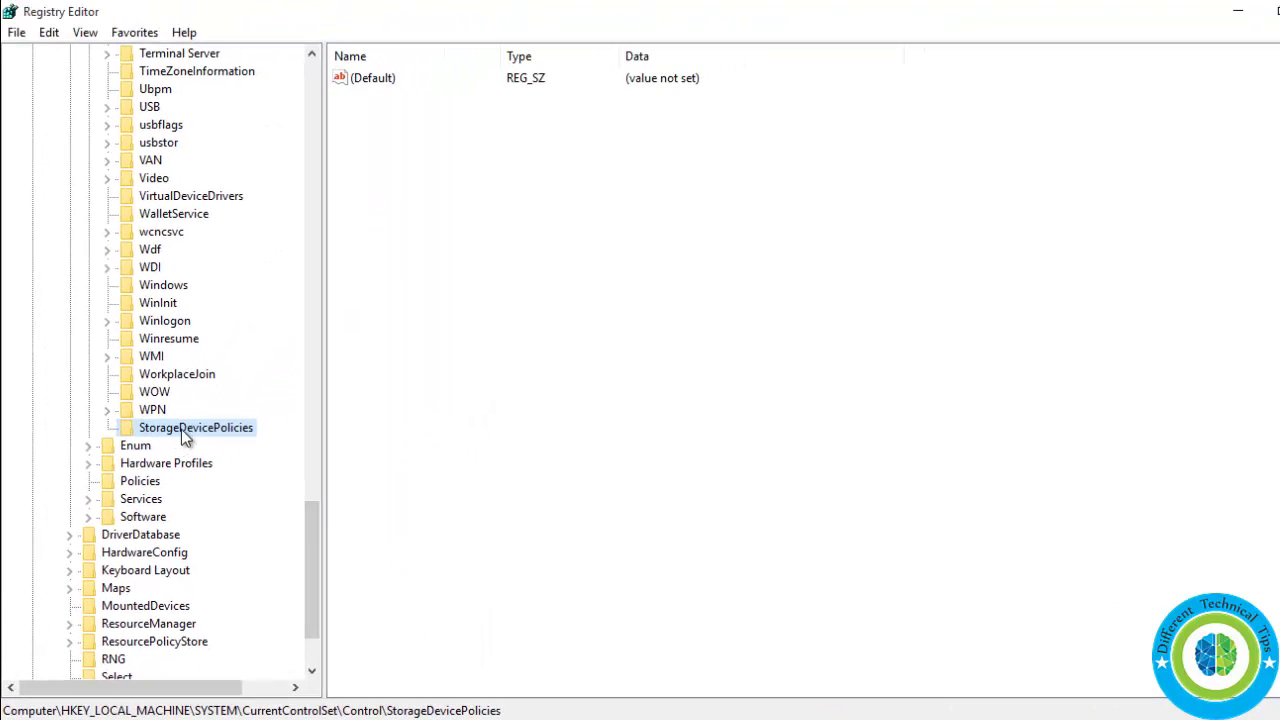
Create a DWORD (32-bit) value named WriteProtect and open it for editing
right_click(421, 282)
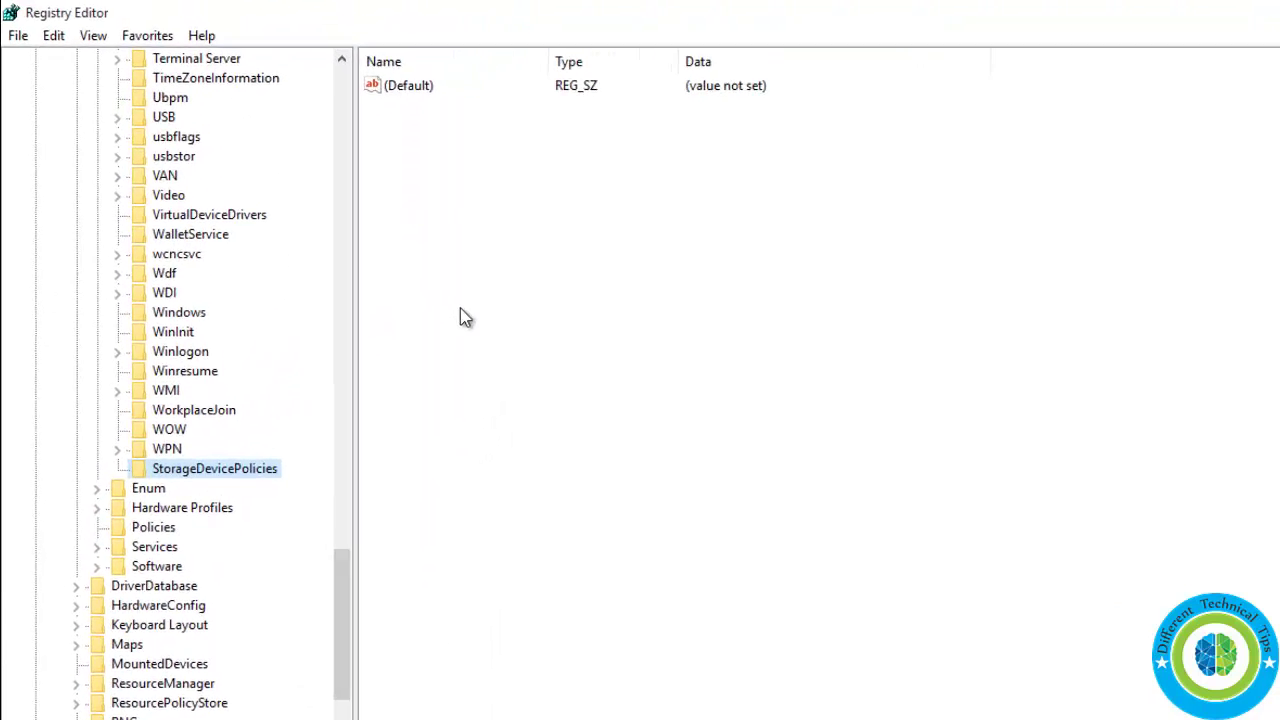
mouse_move(601, 388)
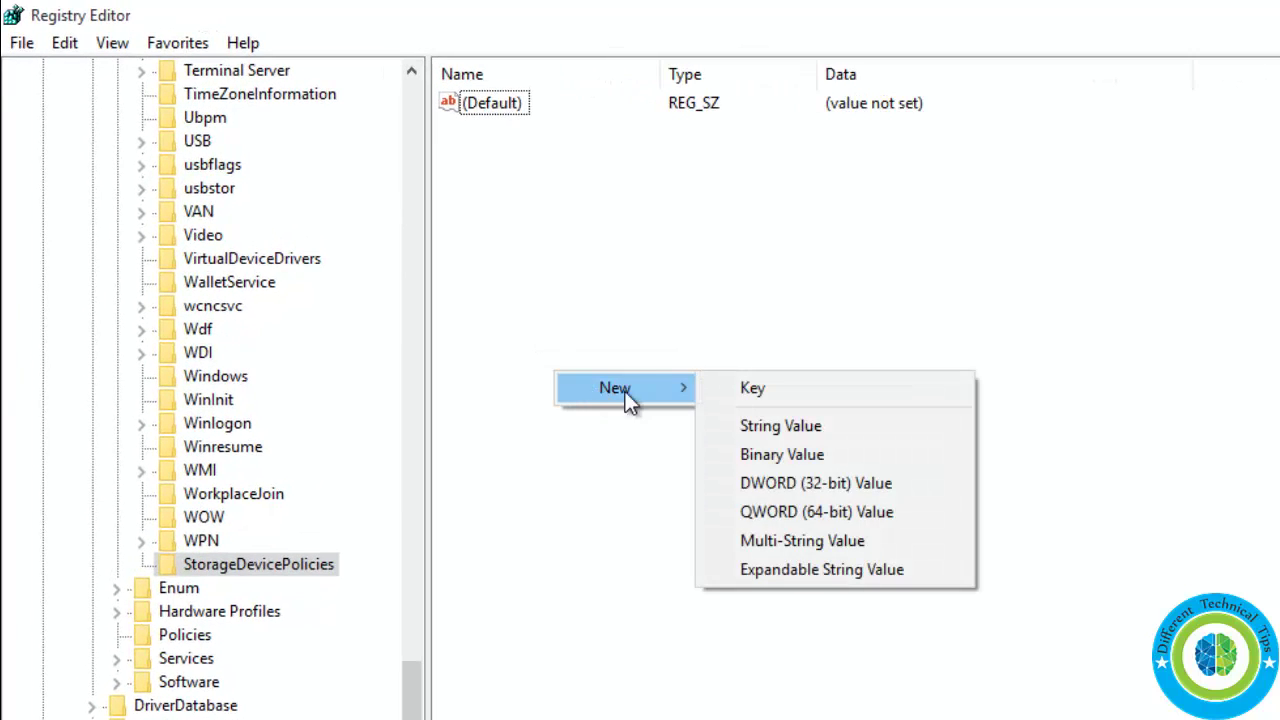
click(865, 483)
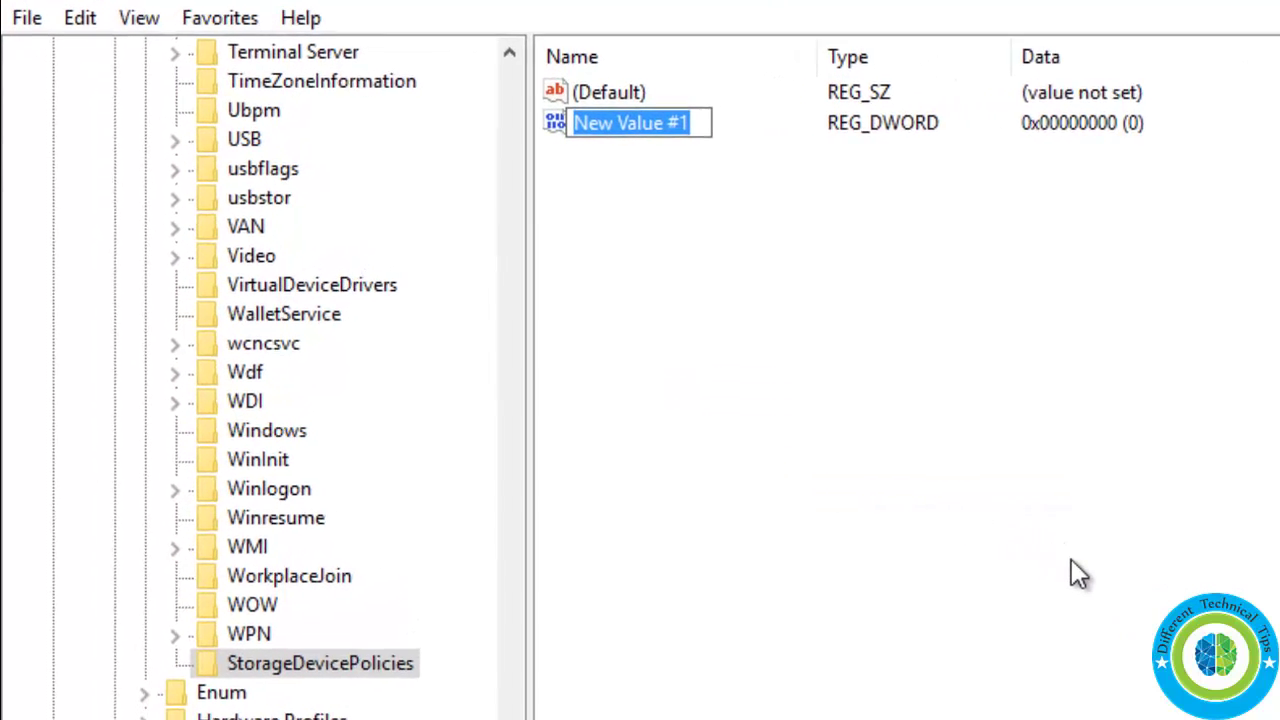
text(WriteProtect)
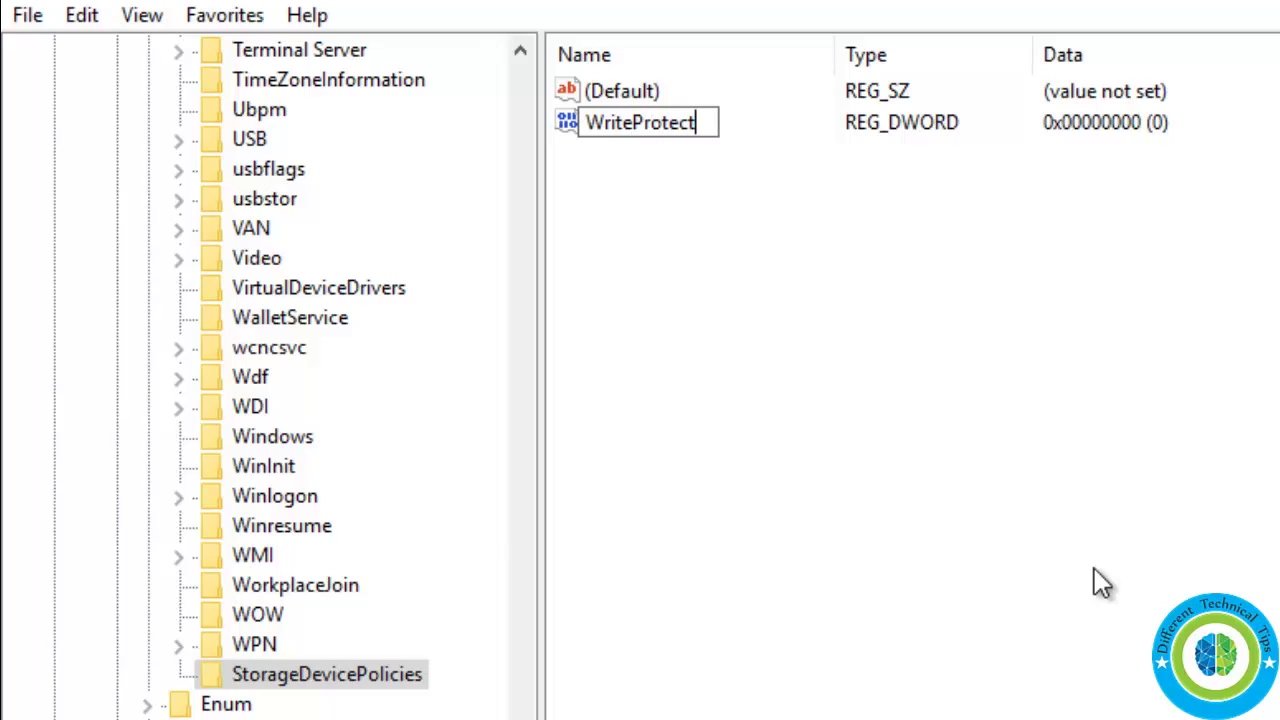
key(Return)
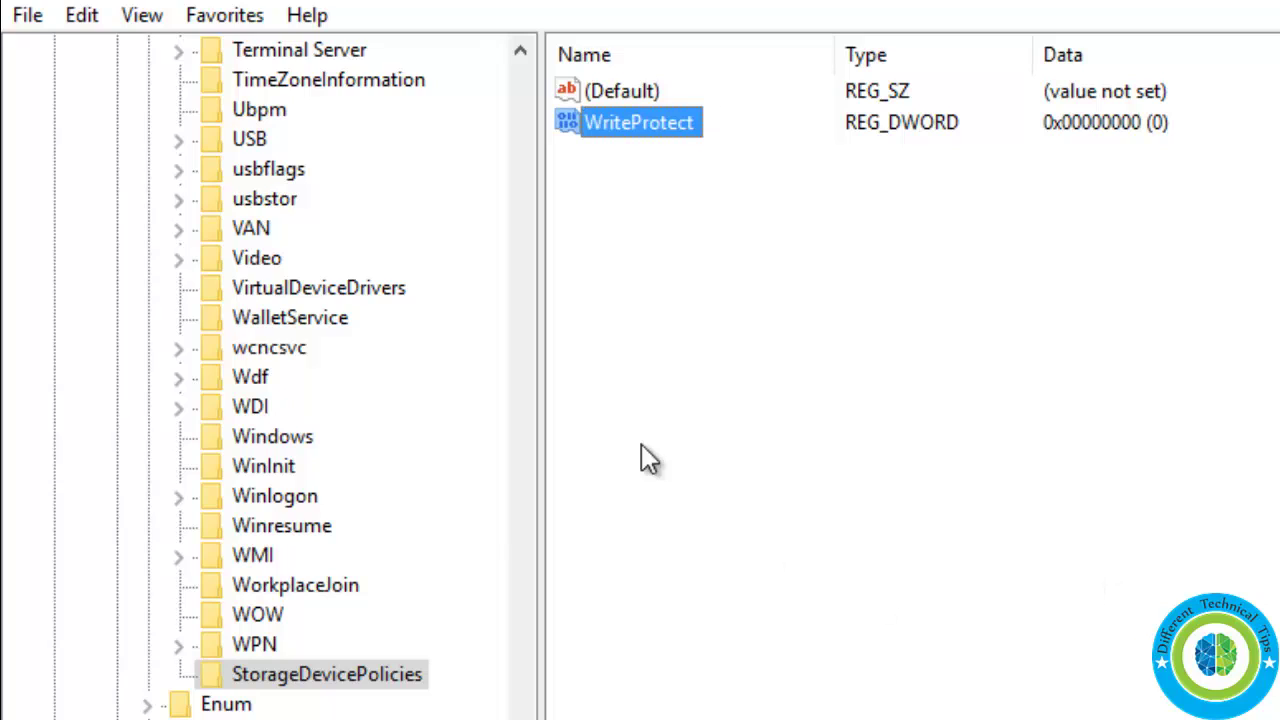
double_click(621, 126)
Set WriteProtect's value data to 0 and confirm with OK
click(183, 289)
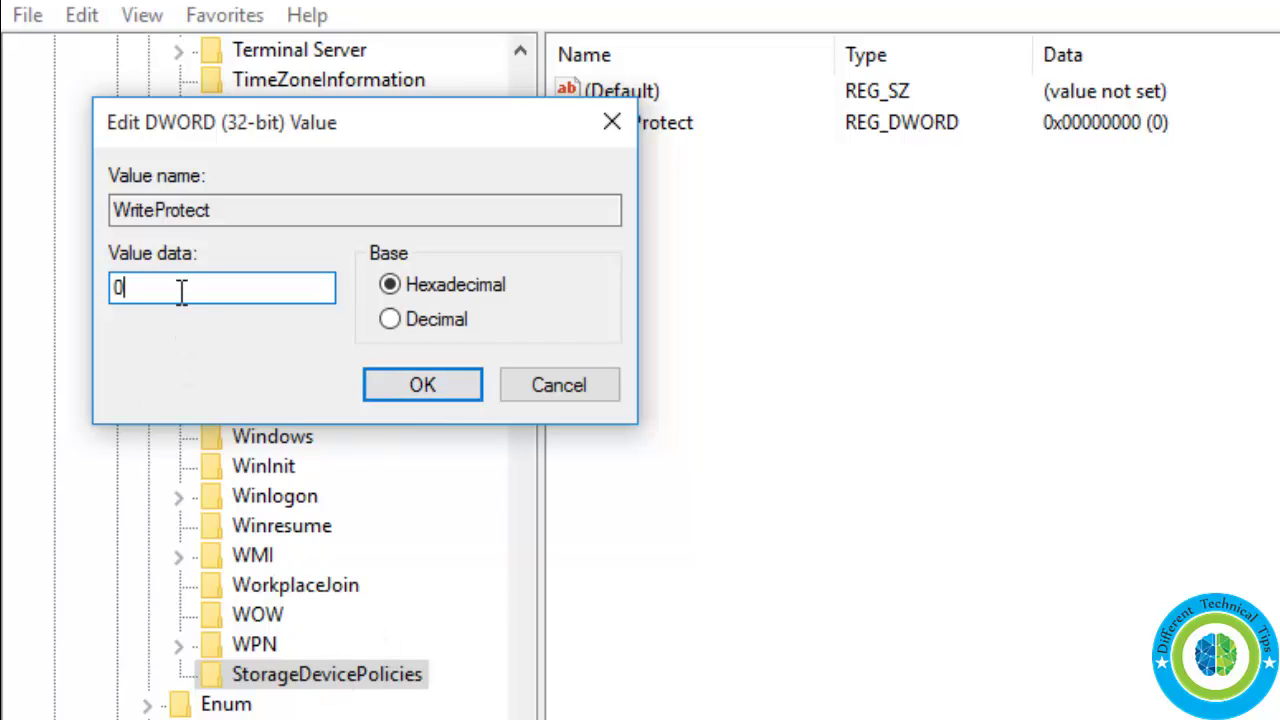
key(BackSpace)
text(0000001)
key(BackSpace)
key(BackSpace)
key(BackSpace)
key(BackSpace)
key(BackSpace)
key(BackSpace)
key(BackSpace)
text(1)
key(BackSpace)
text(0)
drag(257, 124, 762, 290)
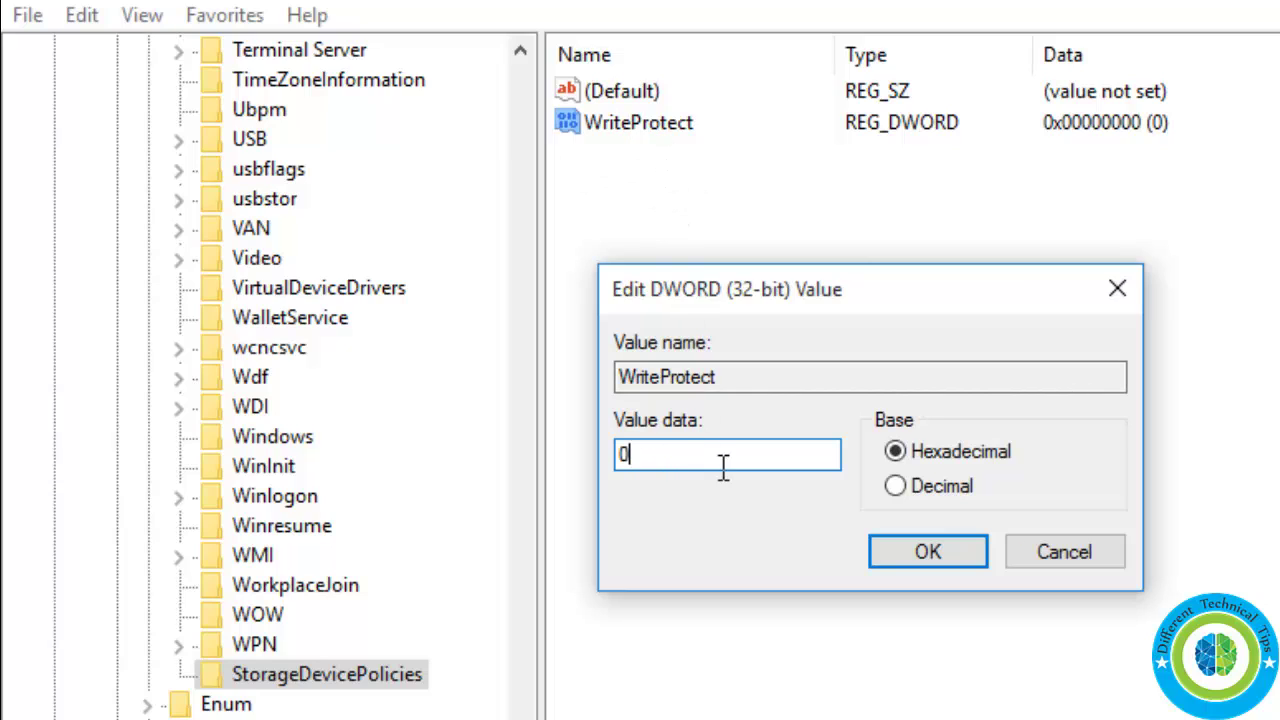
click(767, 466)
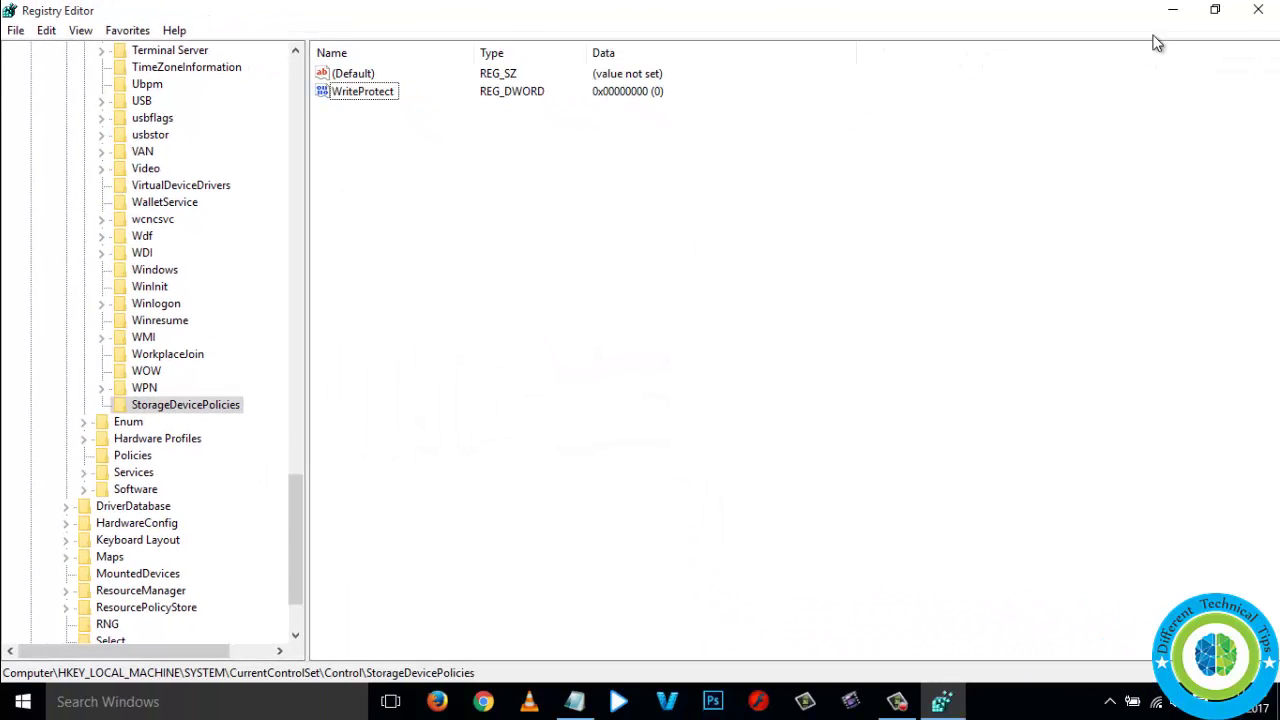
Close Registry Editor and open FLASH DRIV (D:) from This PC
click(1259, 12)
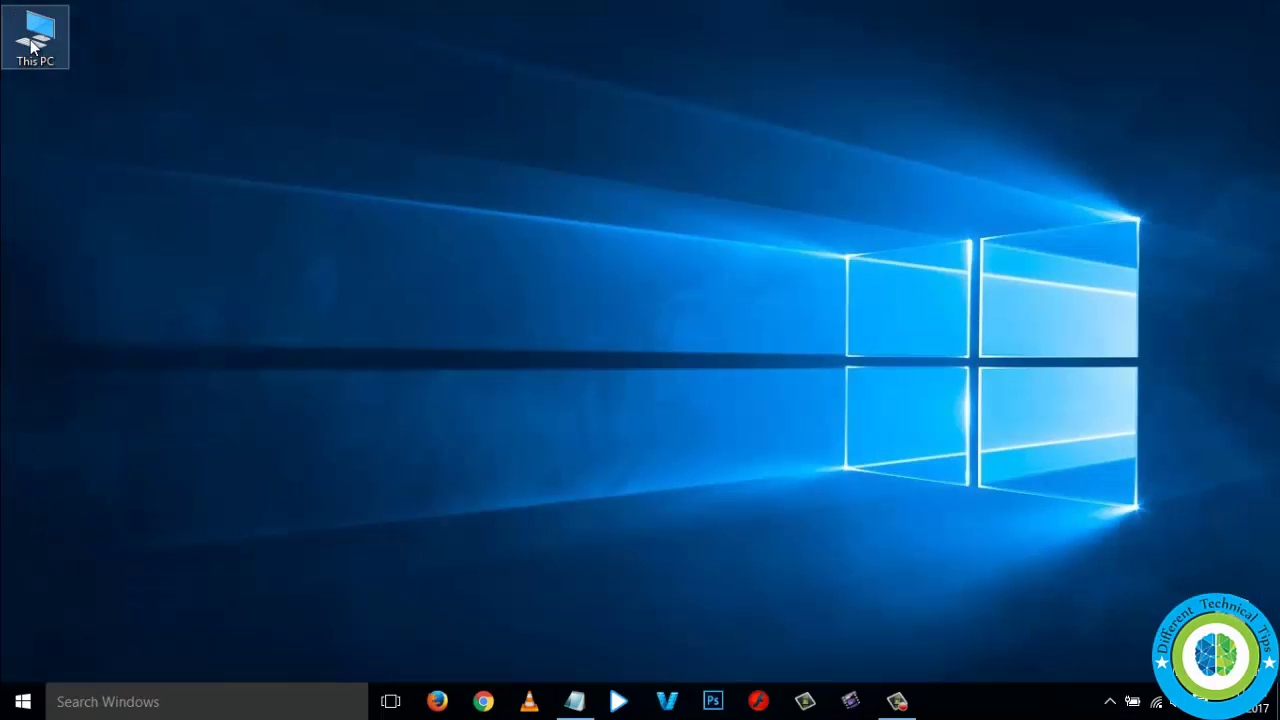
double_click(33, 45)
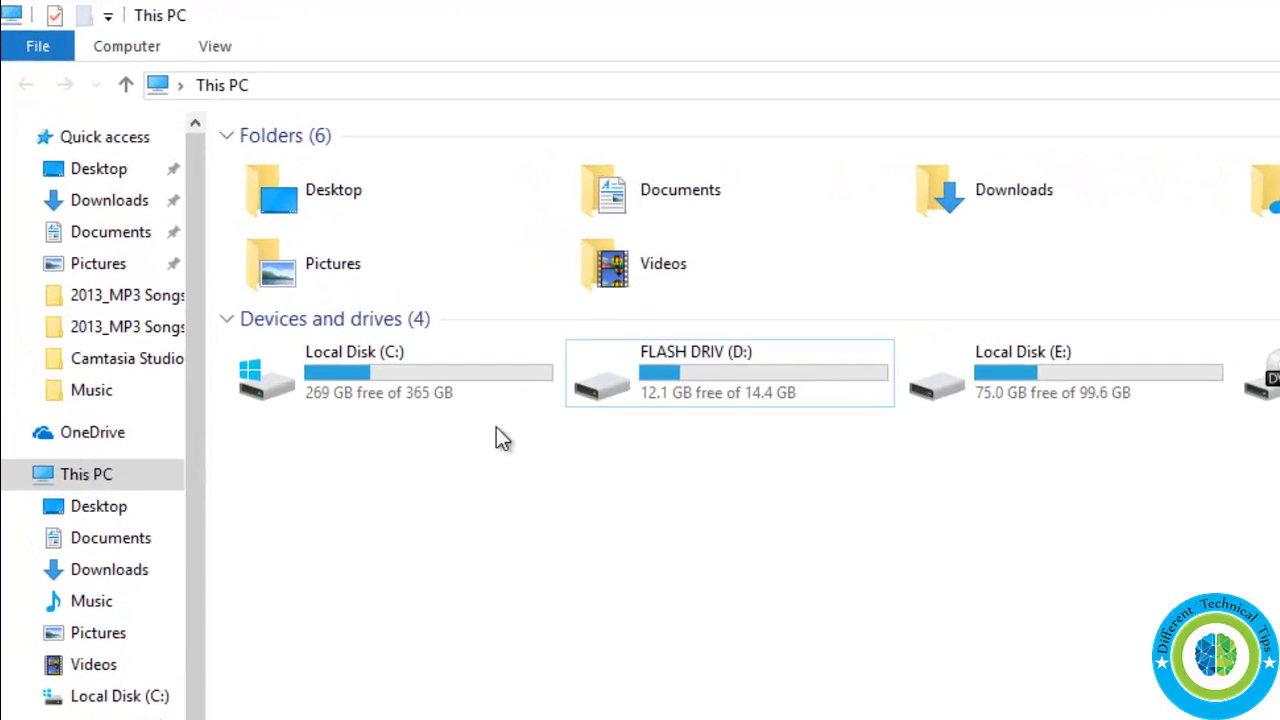
double_click(685, 381)
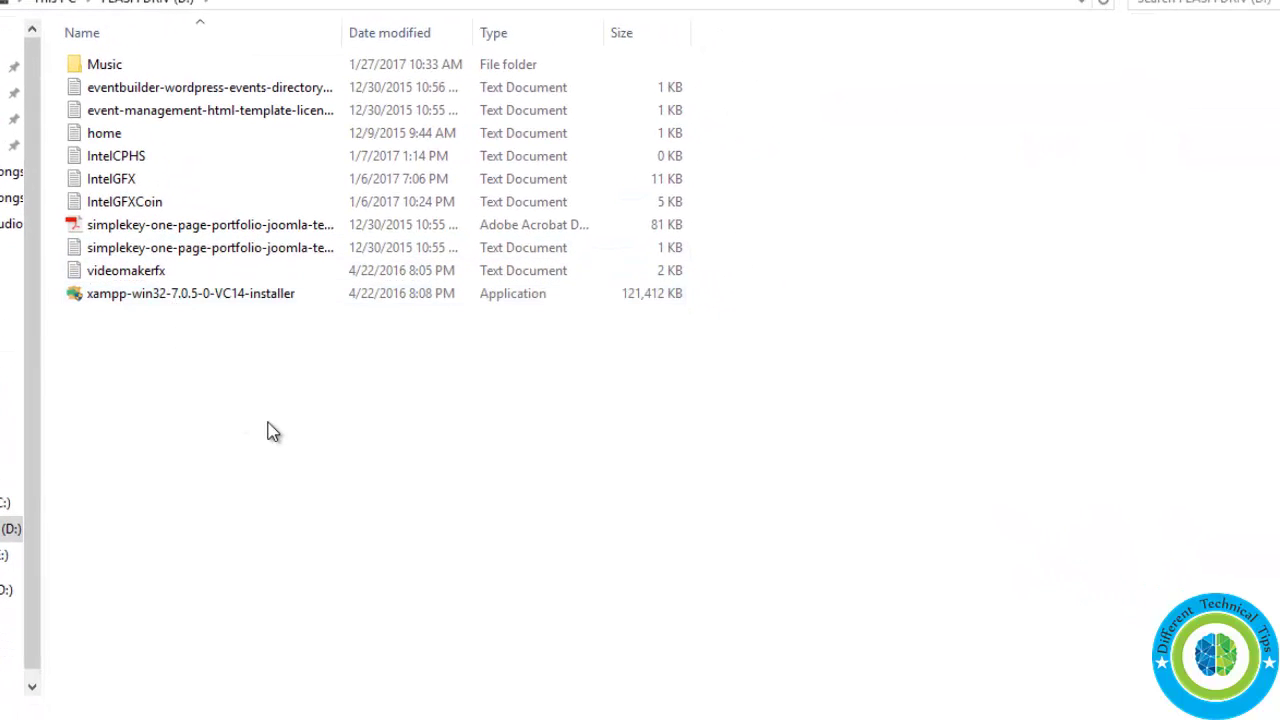
Create a New folder on the flash drive containing a new Word document
right_click(275, 427)
mouse_move(357, 664)
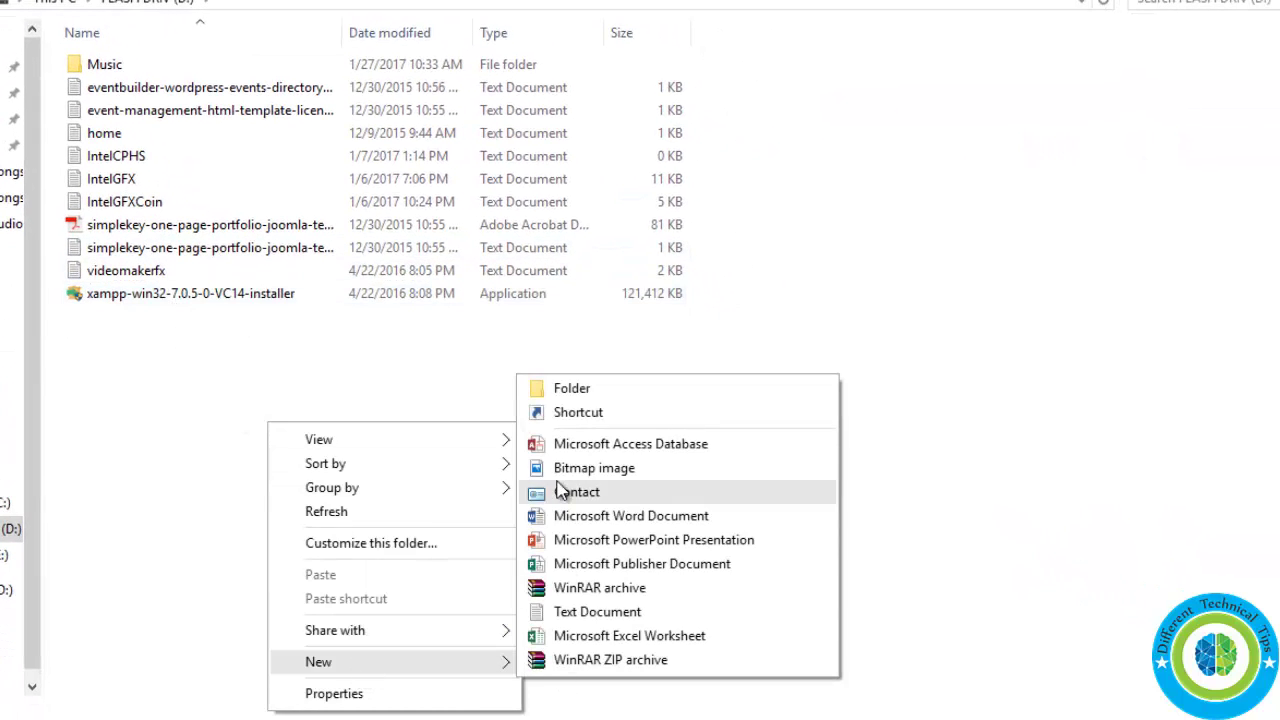
click(572, 390)
click(426, 471)
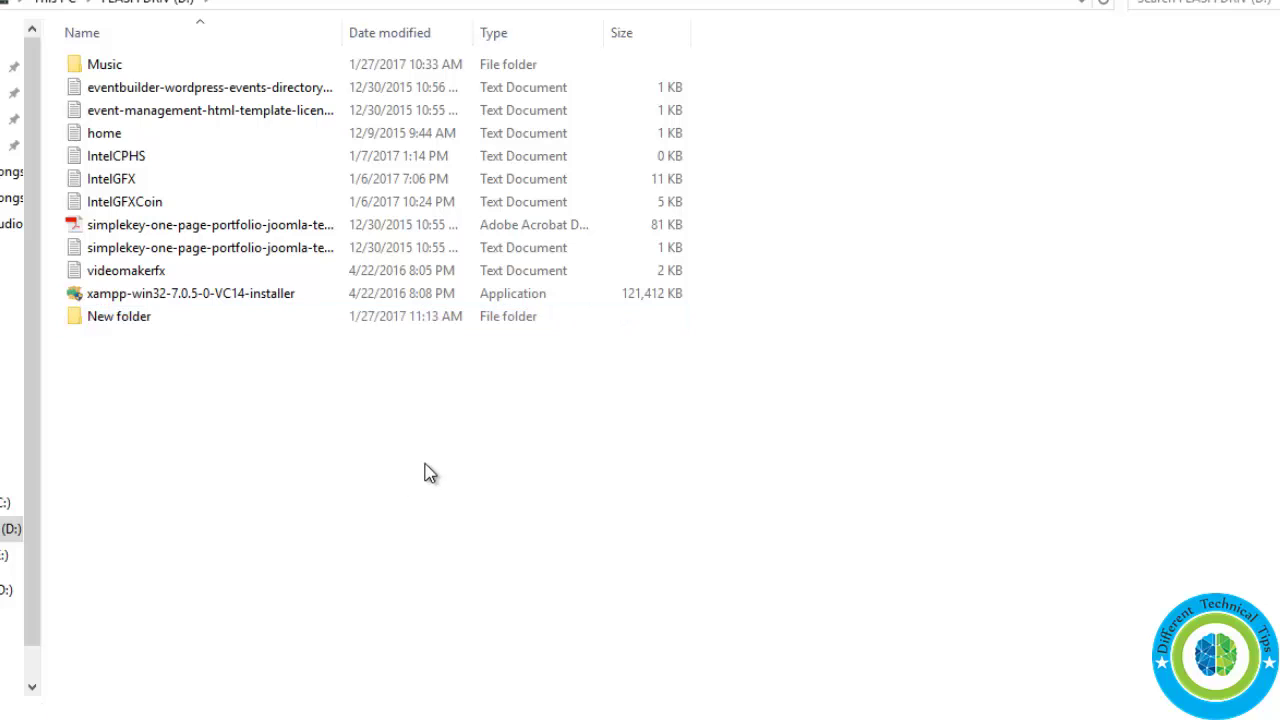
double_click(128, 318)
right_click(415, 310)
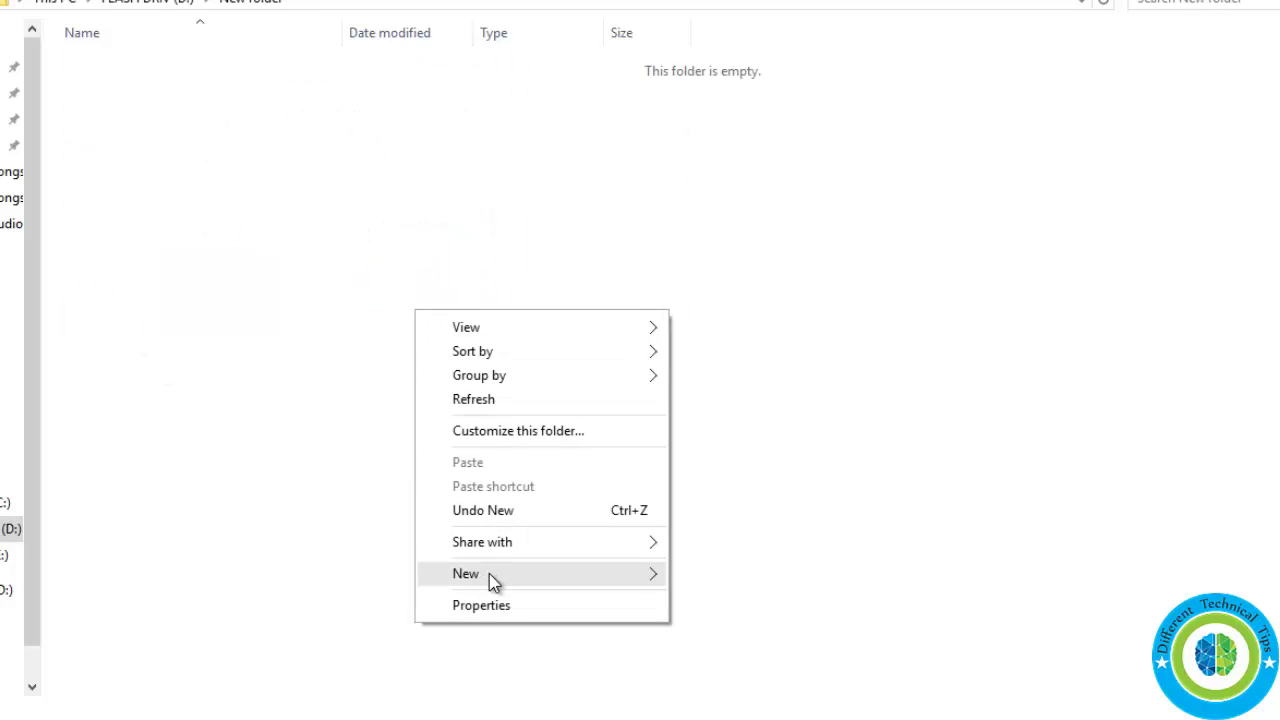
mouse_move(489, 573)
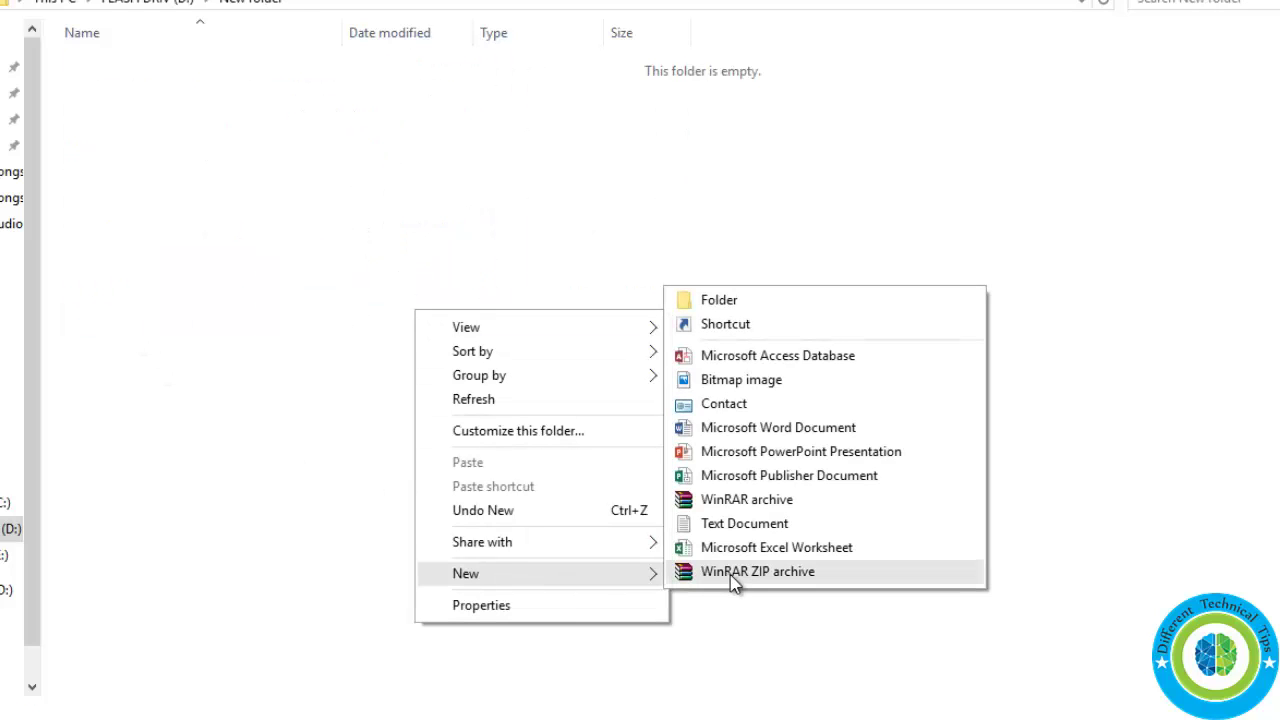
click(751, 428)
click(609, 443)
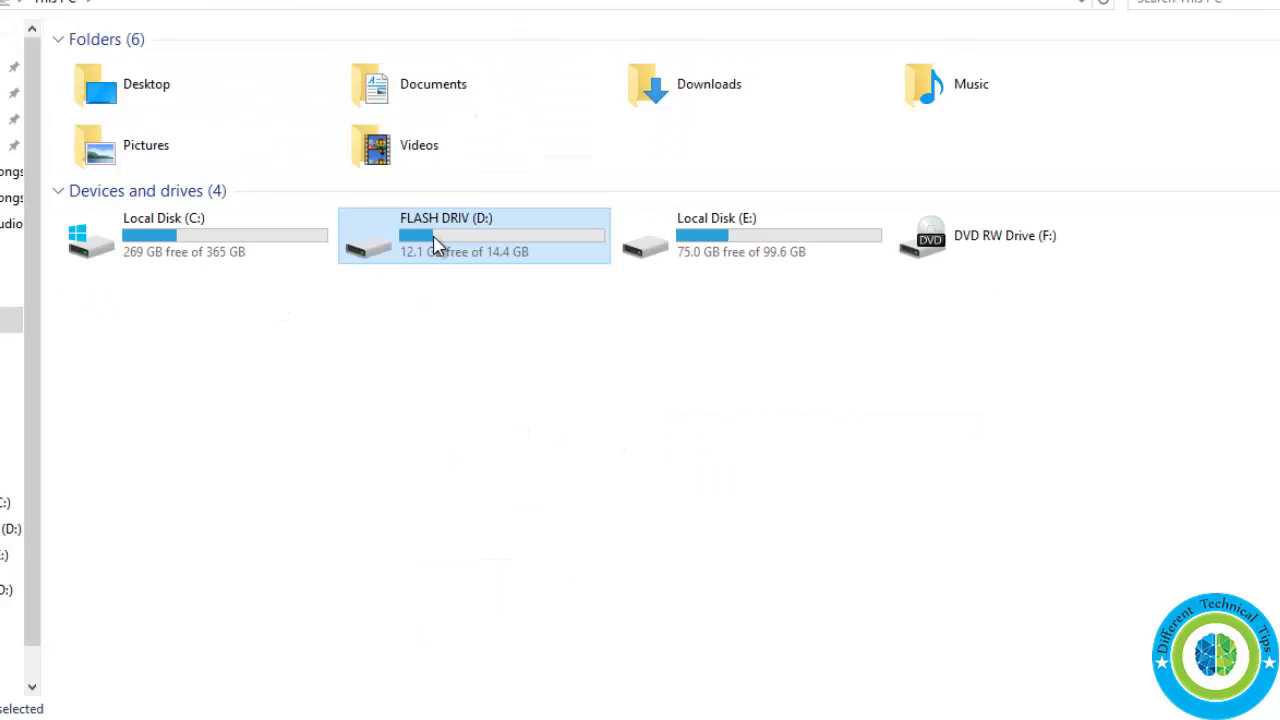
Return to the drive root and delete New folder
double_click(429, 246)
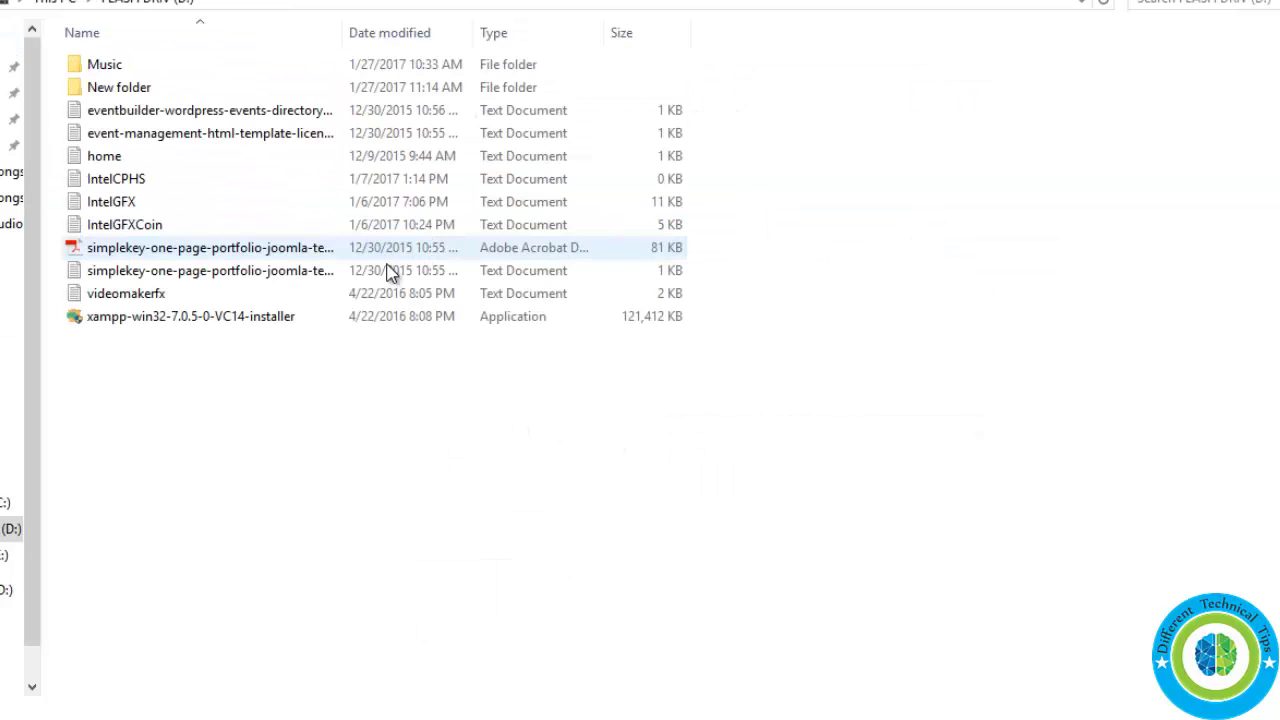
click(130, 88)
right_click(133, 86)
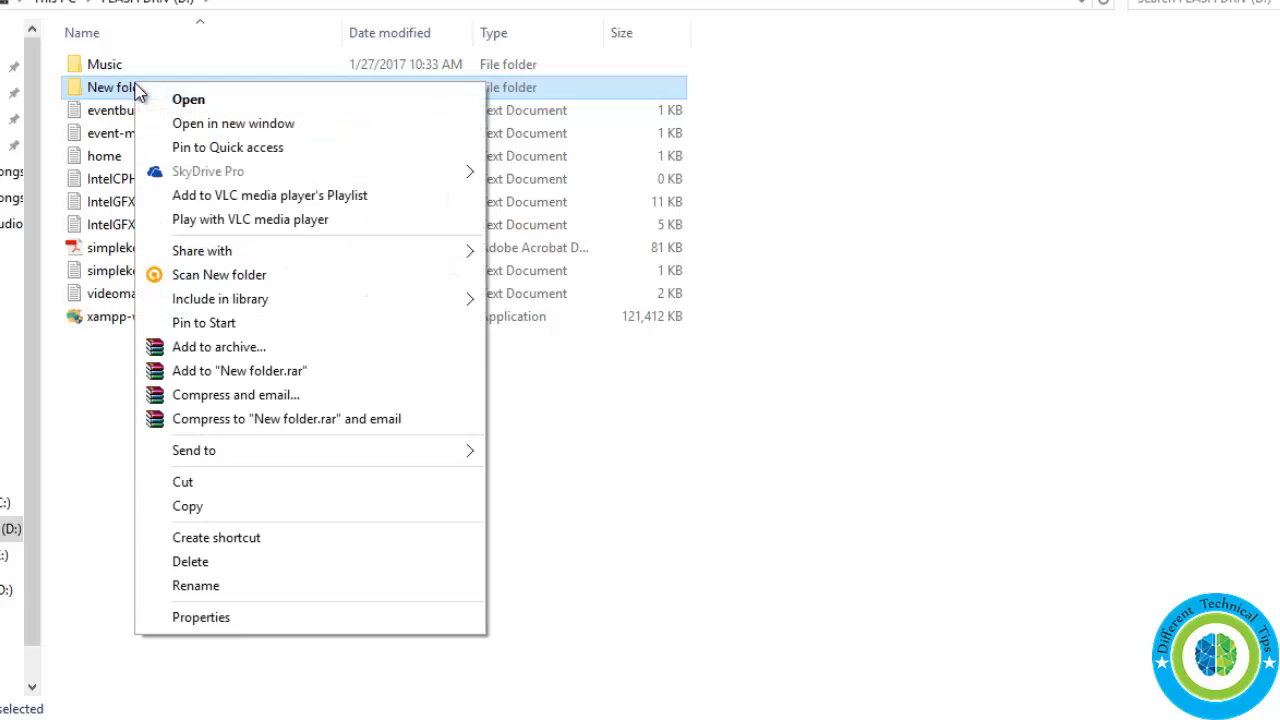
click(236, 561)
click(686, 425)
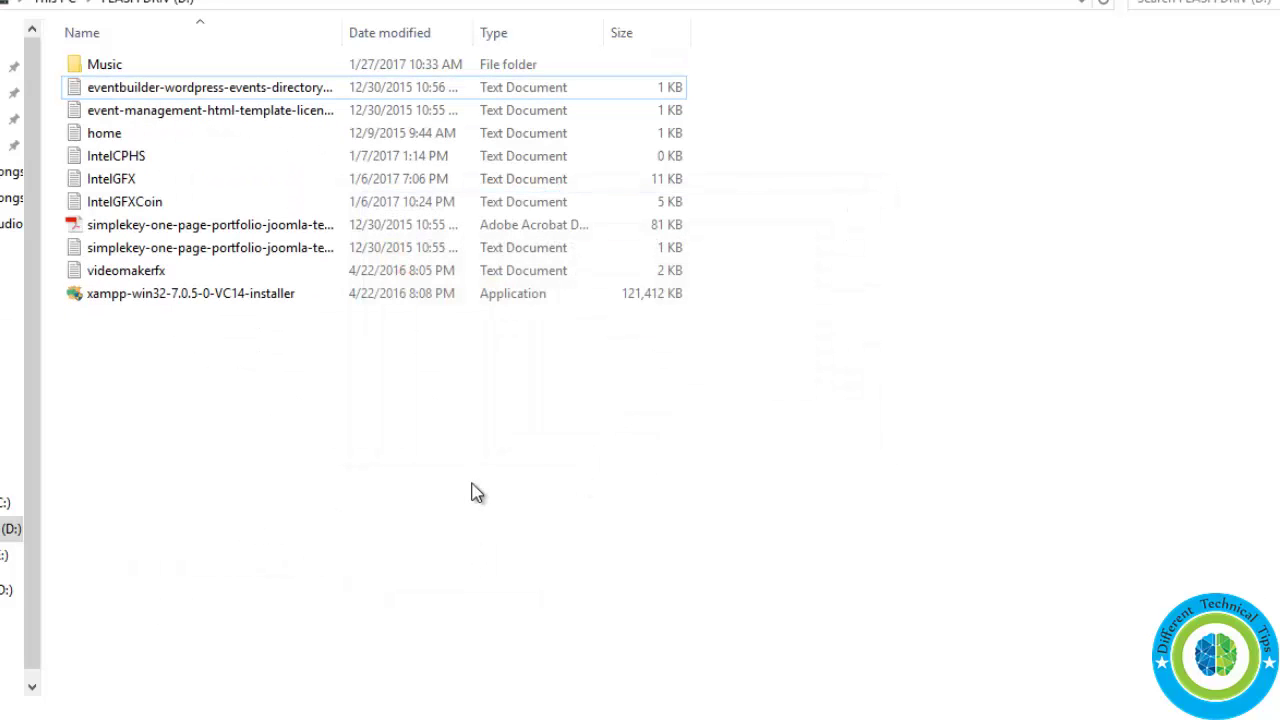
Delete the home file and close the flash drive window
click(111, 68)
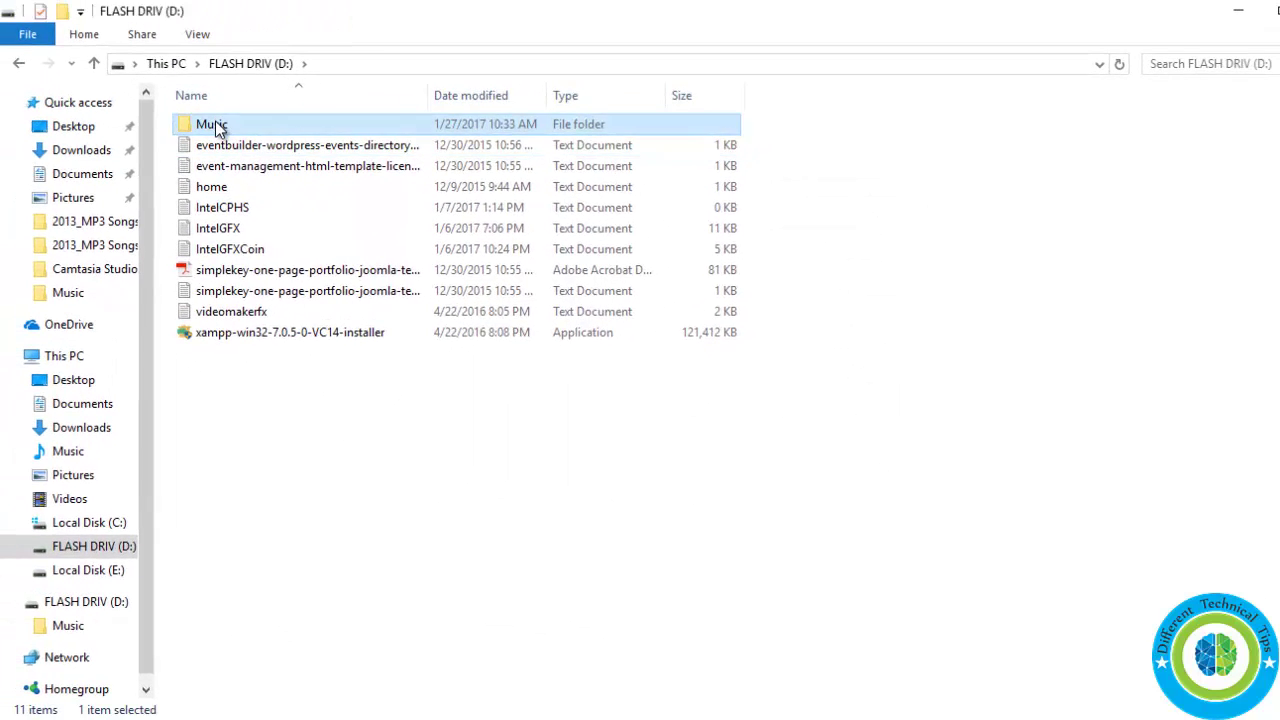
click(222, 182)
right_click(222, 182)
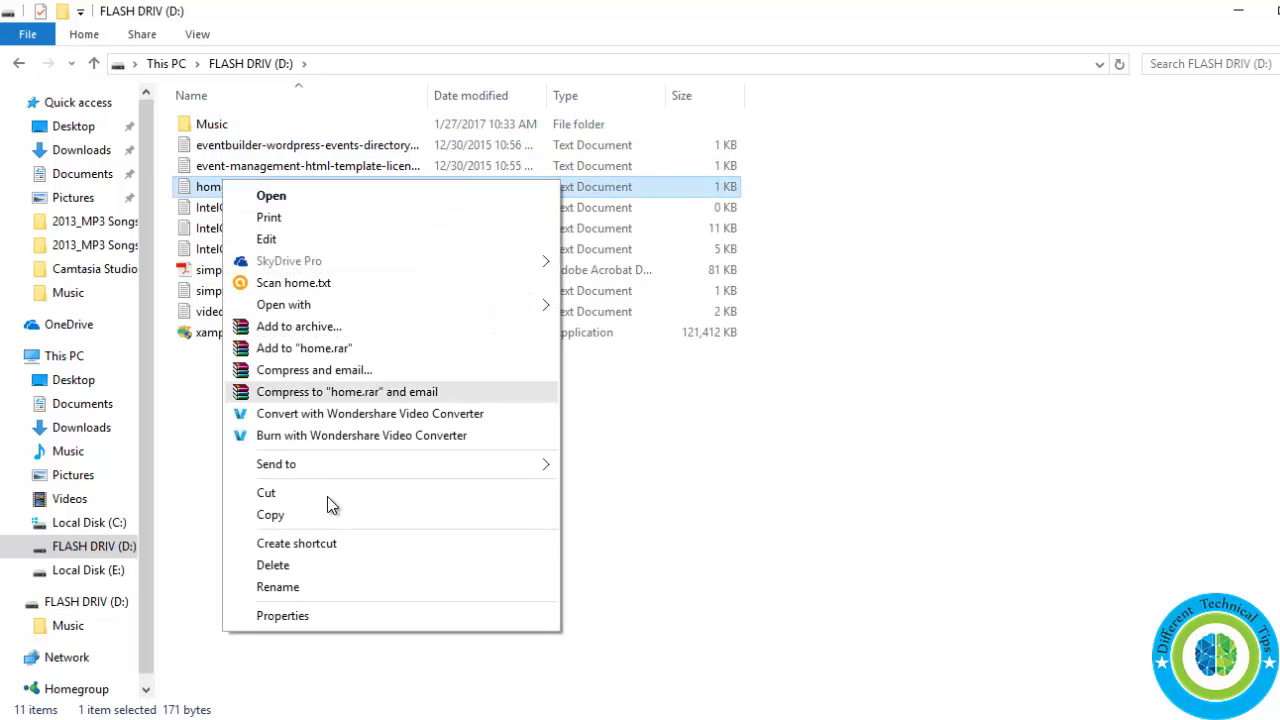
click(322, 565)
click(731, 450)
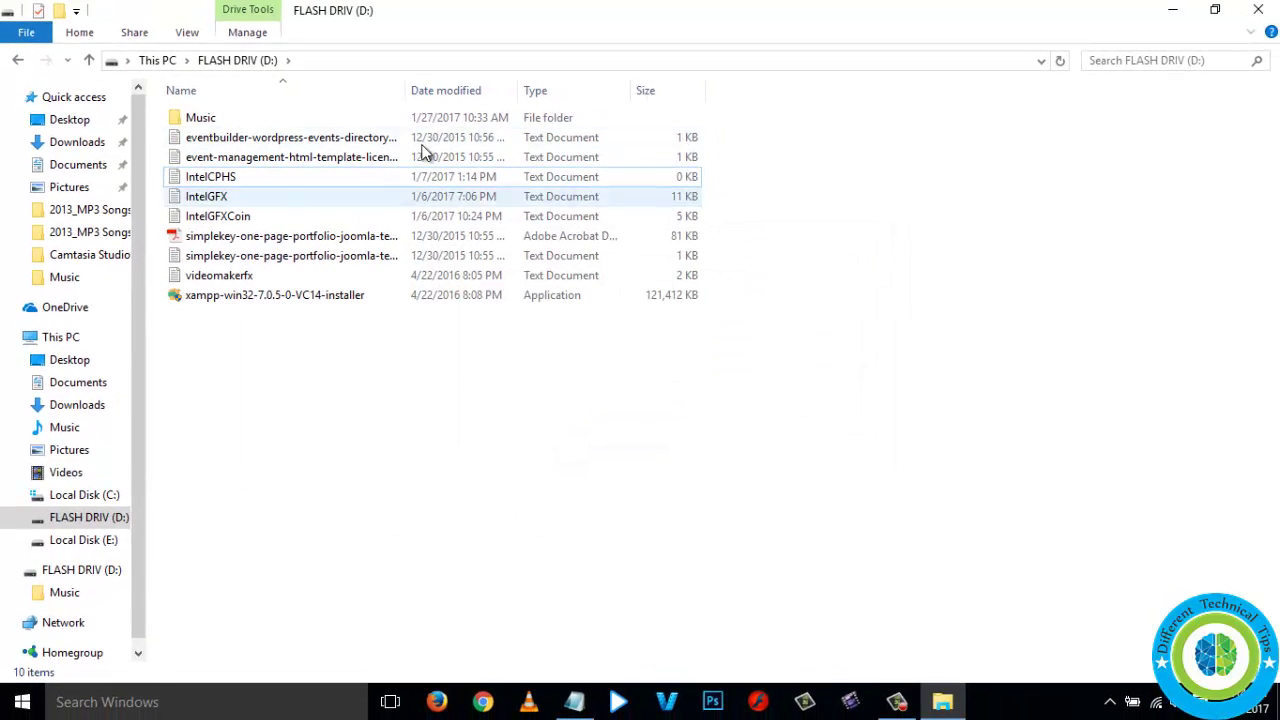
click(1258, 9)
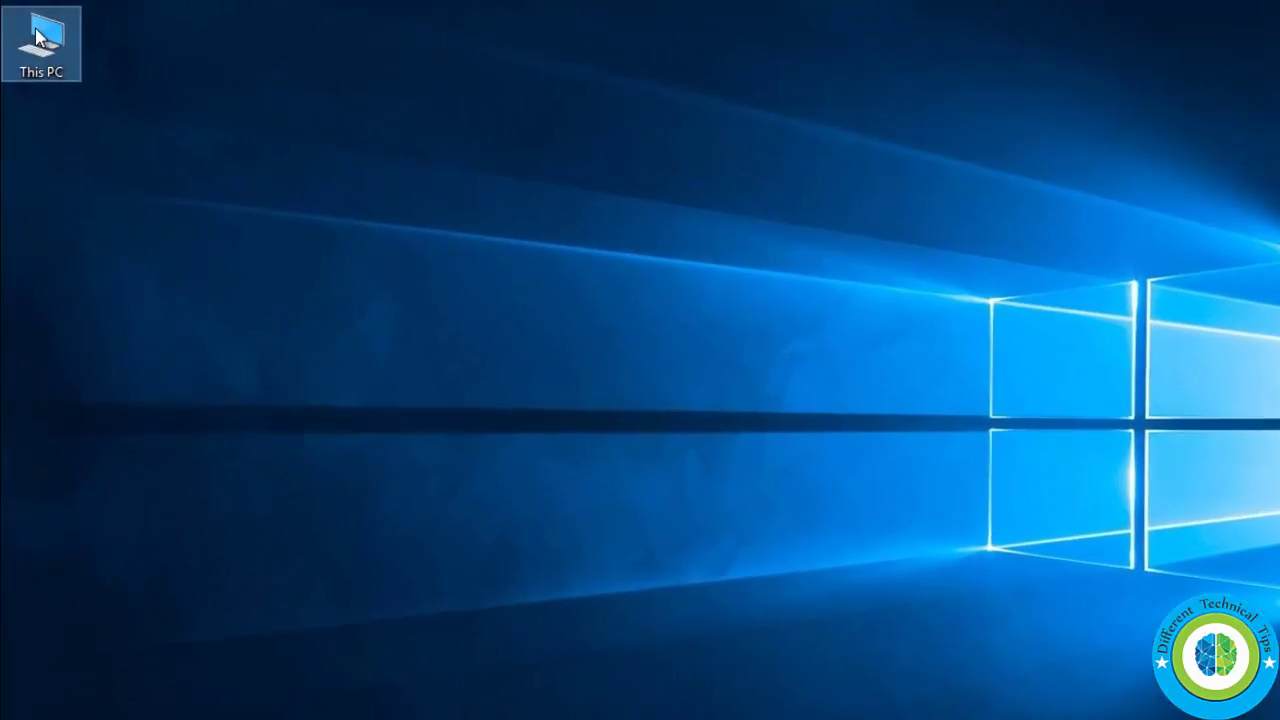
Open This PC from the desktop to list the drives
double_click(38, 37)
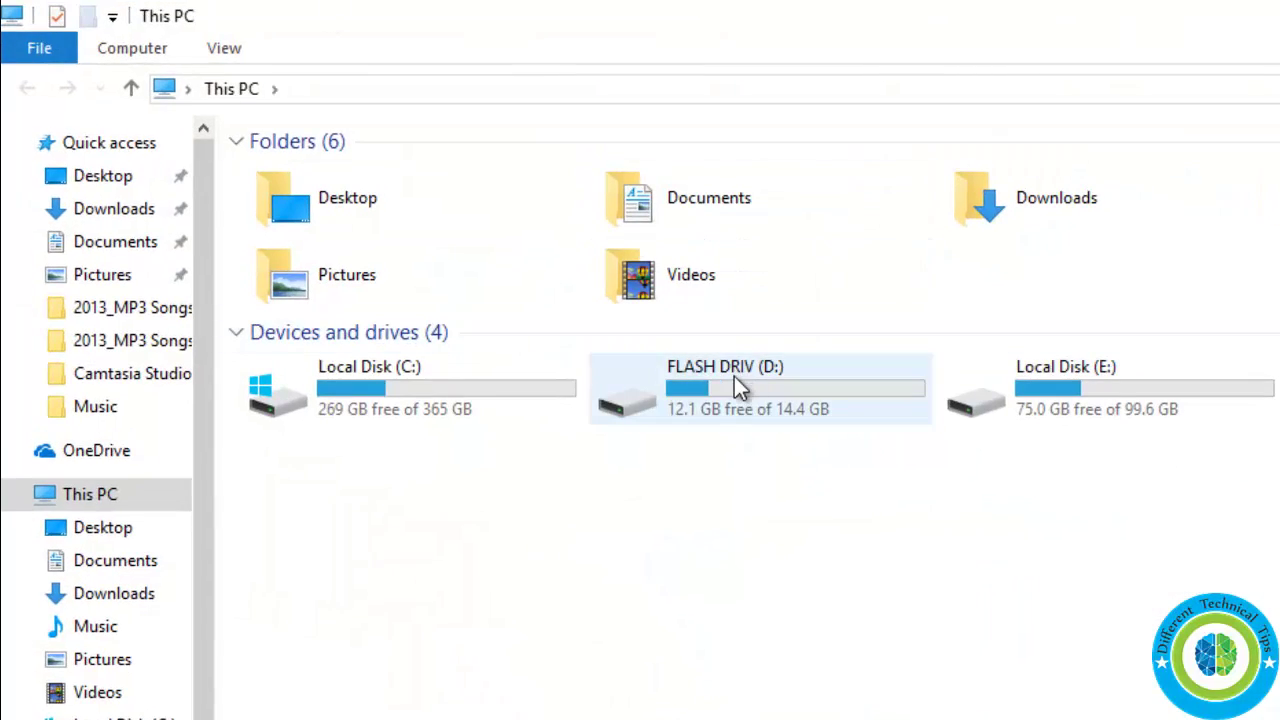
Open FLASH DRIV (D:) and try creating a new folder, which is refused
double_click(734, 377)
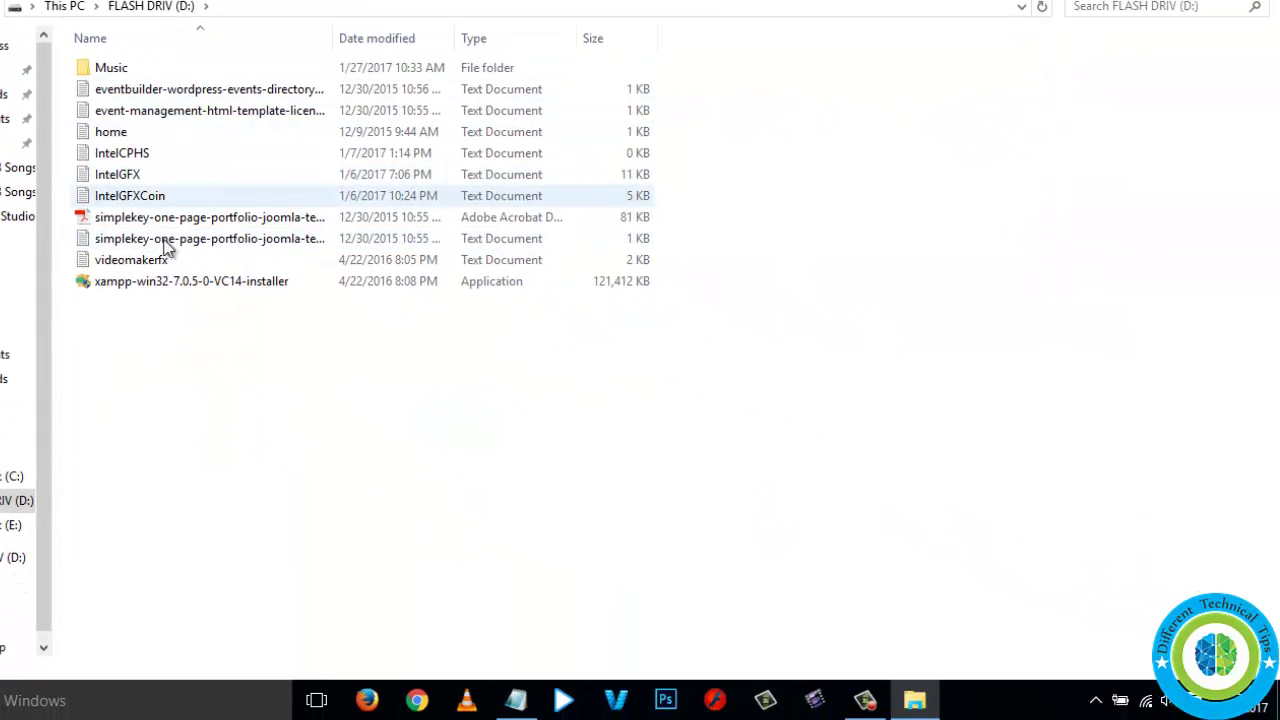
right_click(291, 372)
mouse_move(396, 594)
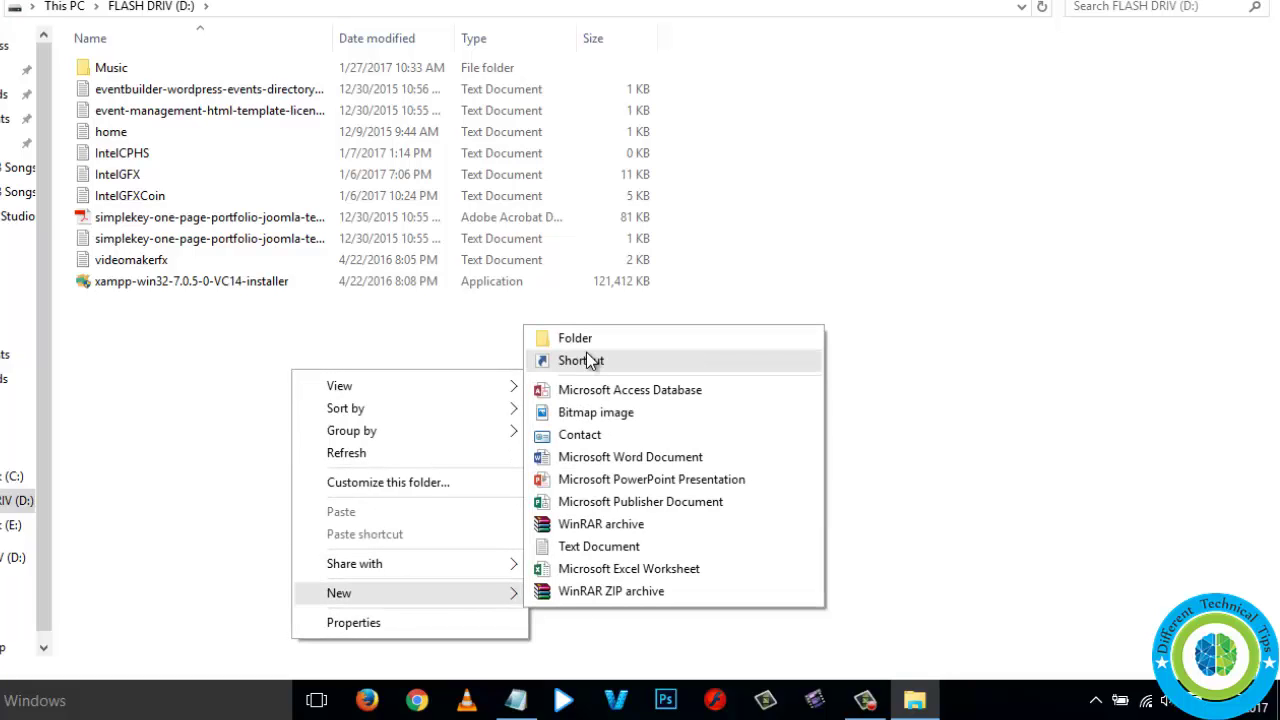
click(585, 338)
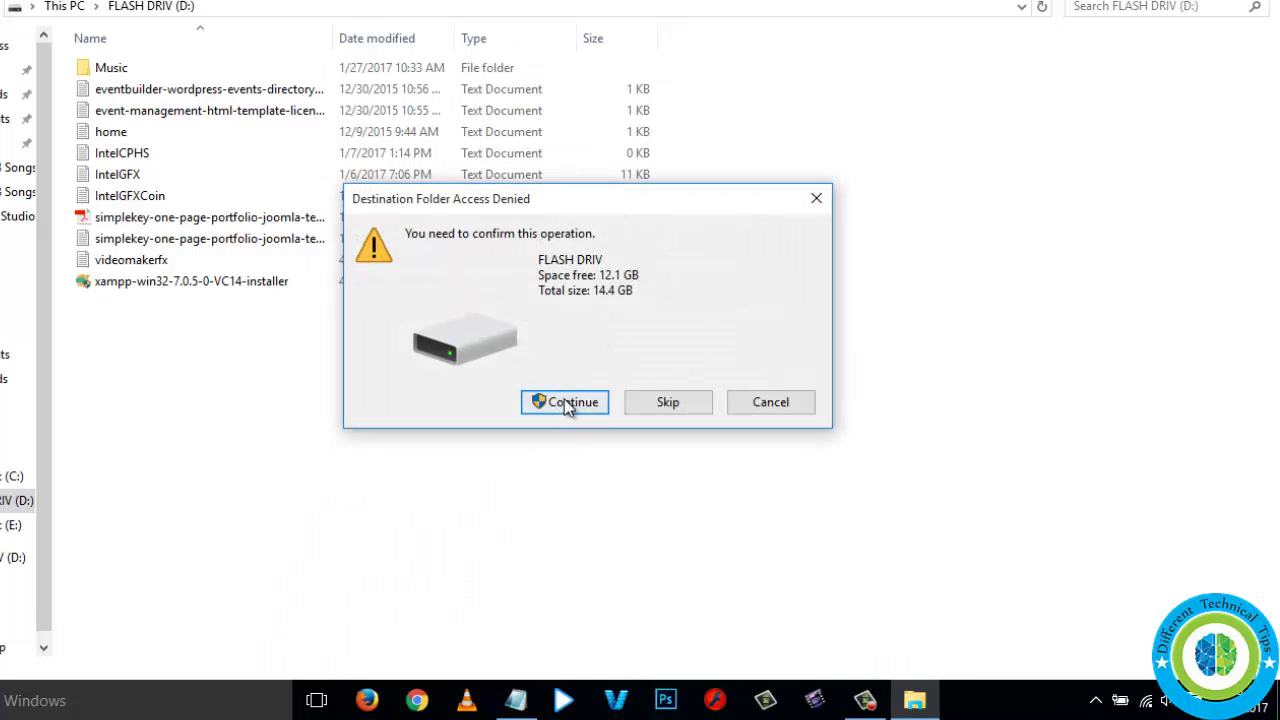
click(564, 402)
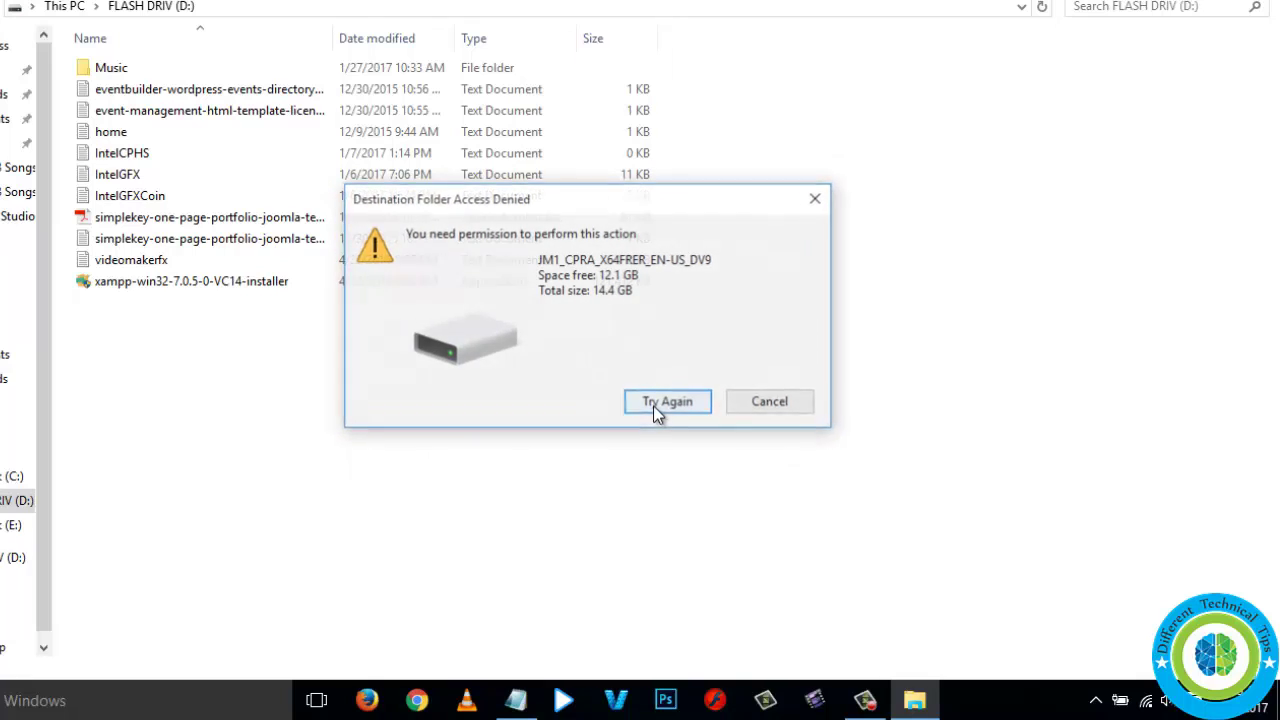
click(773, 405)
Try deleting the home file, give up after the permission error, and go up to This PC
right_click(100, 143)
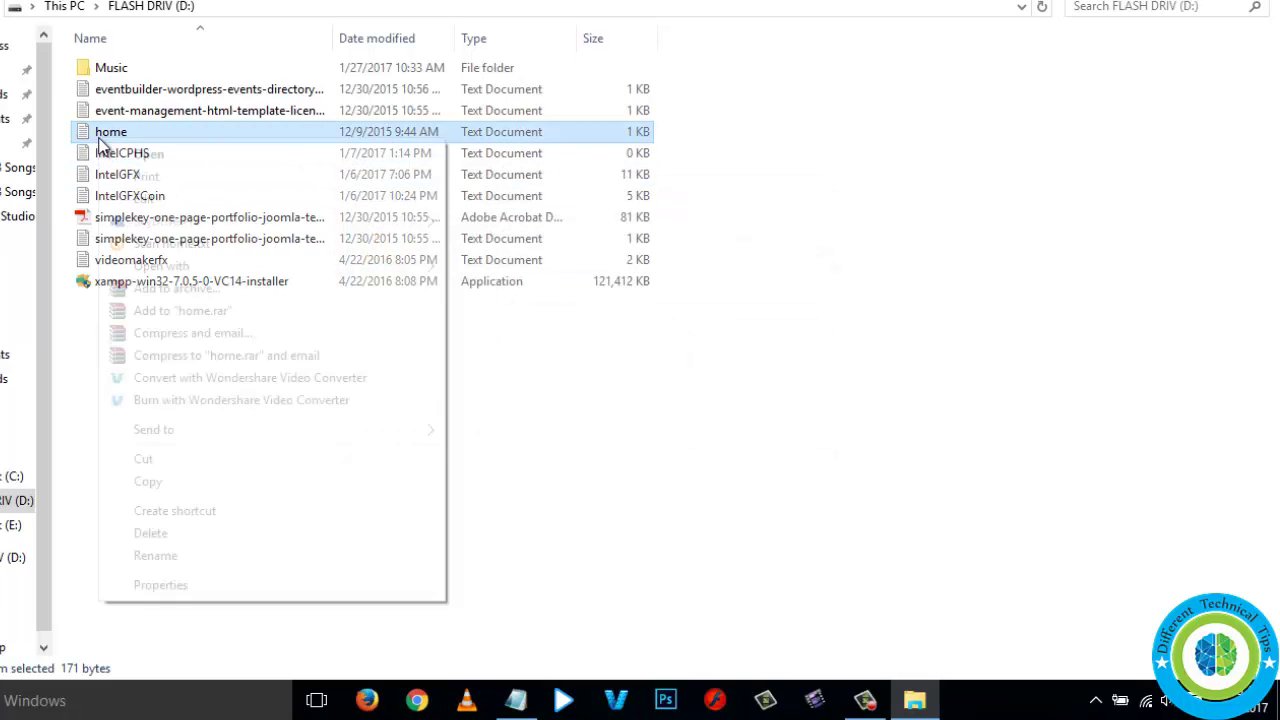
click(165, 532)
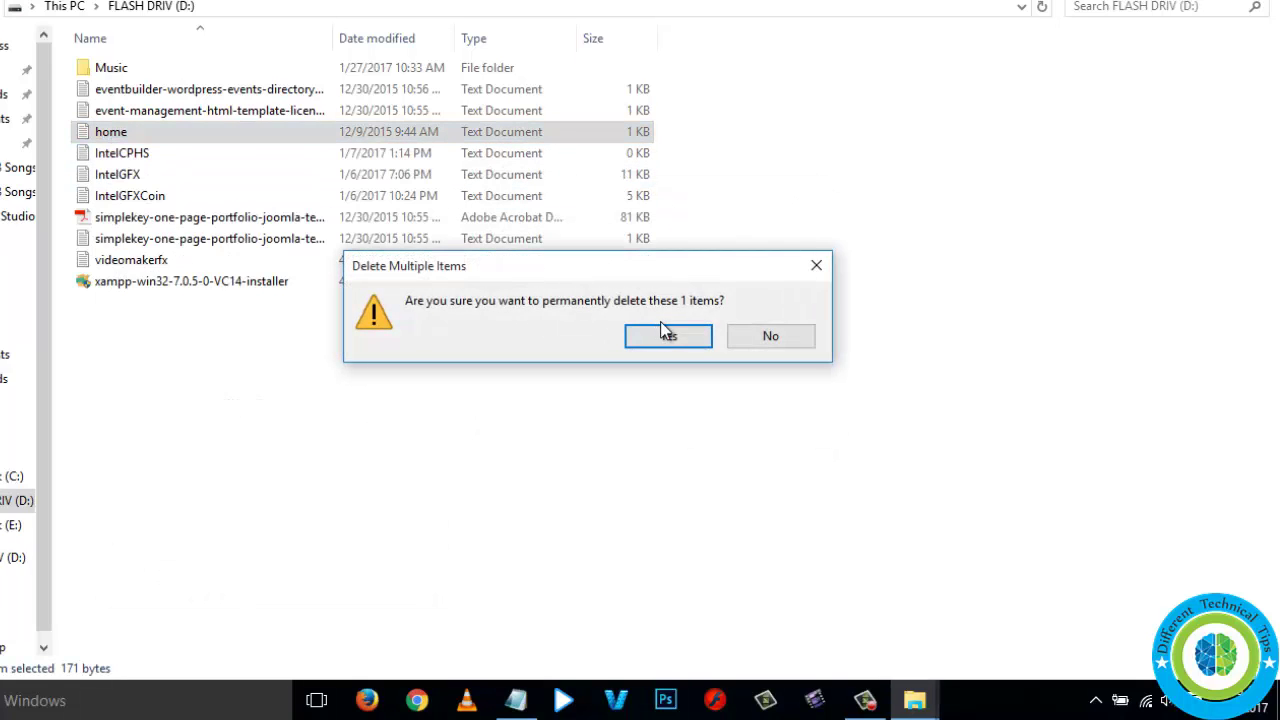
click(664, 335)
click(562, 188)
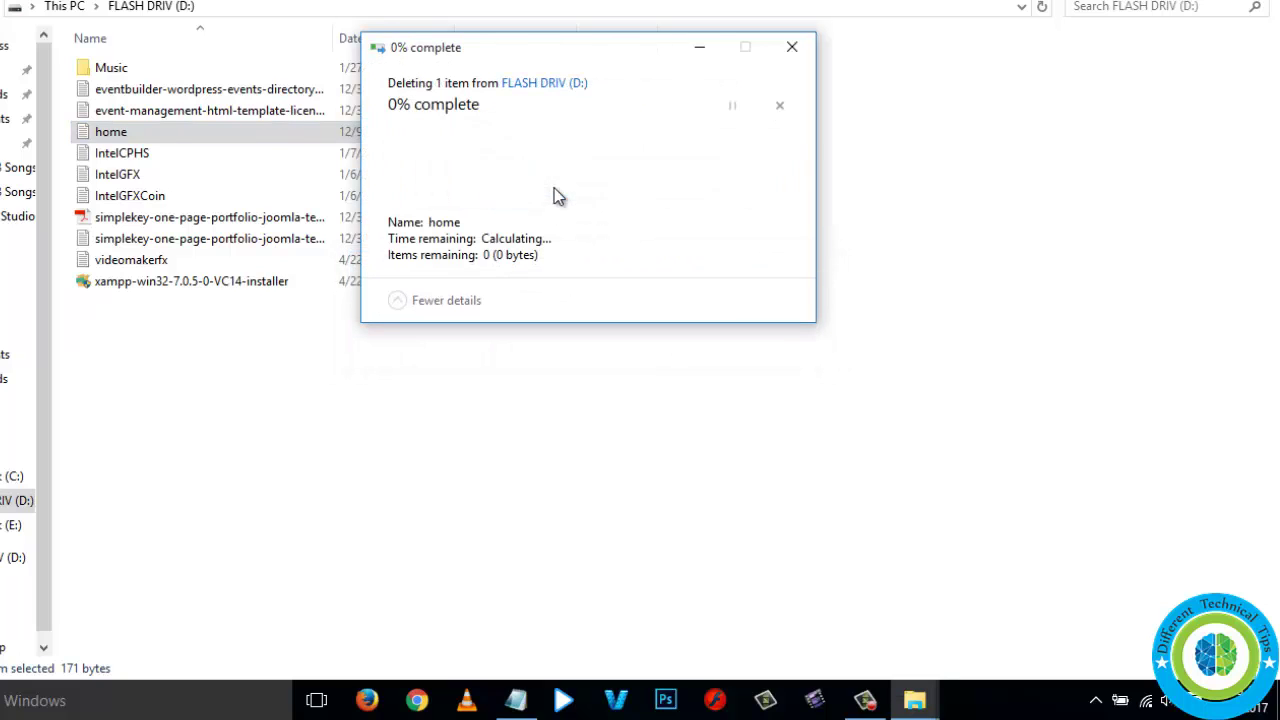
click(612, 228)
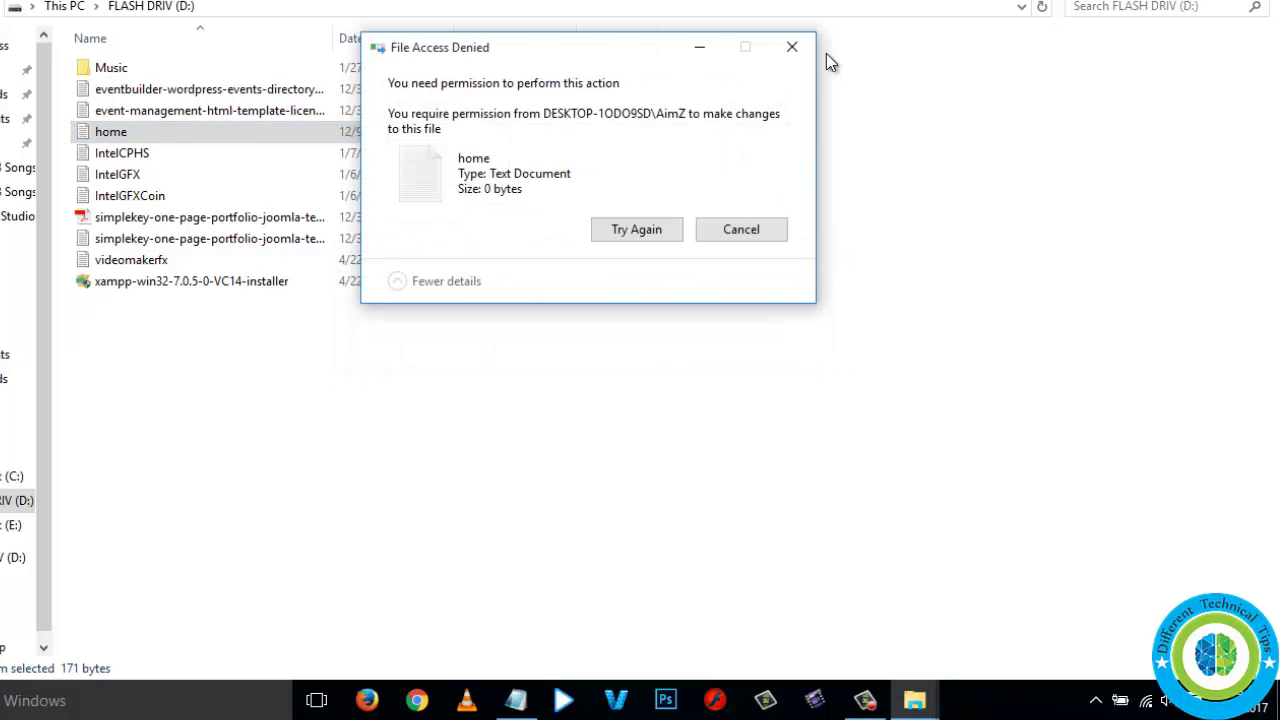
click(777, 233)
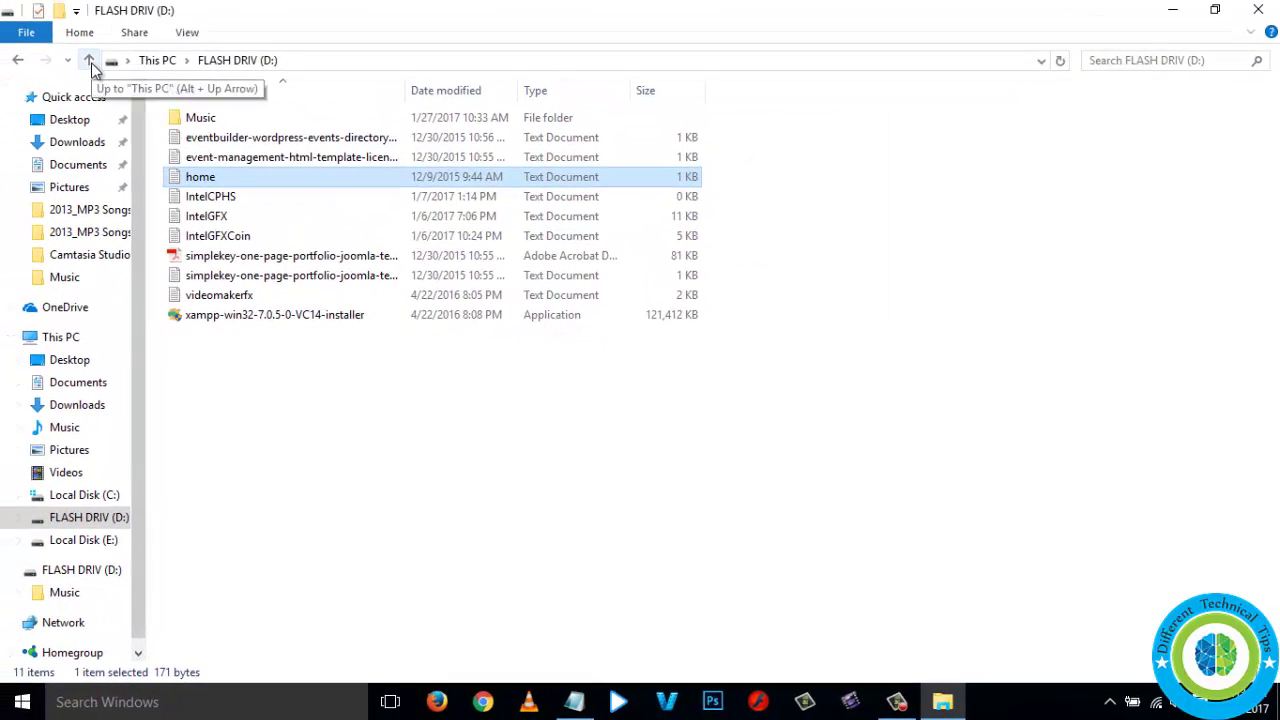
click(89, 60)
In FLASH DRIV (D:) Properties > Security, allow Everyone Full control, apply, and close the dialogs
click(1258, 10)
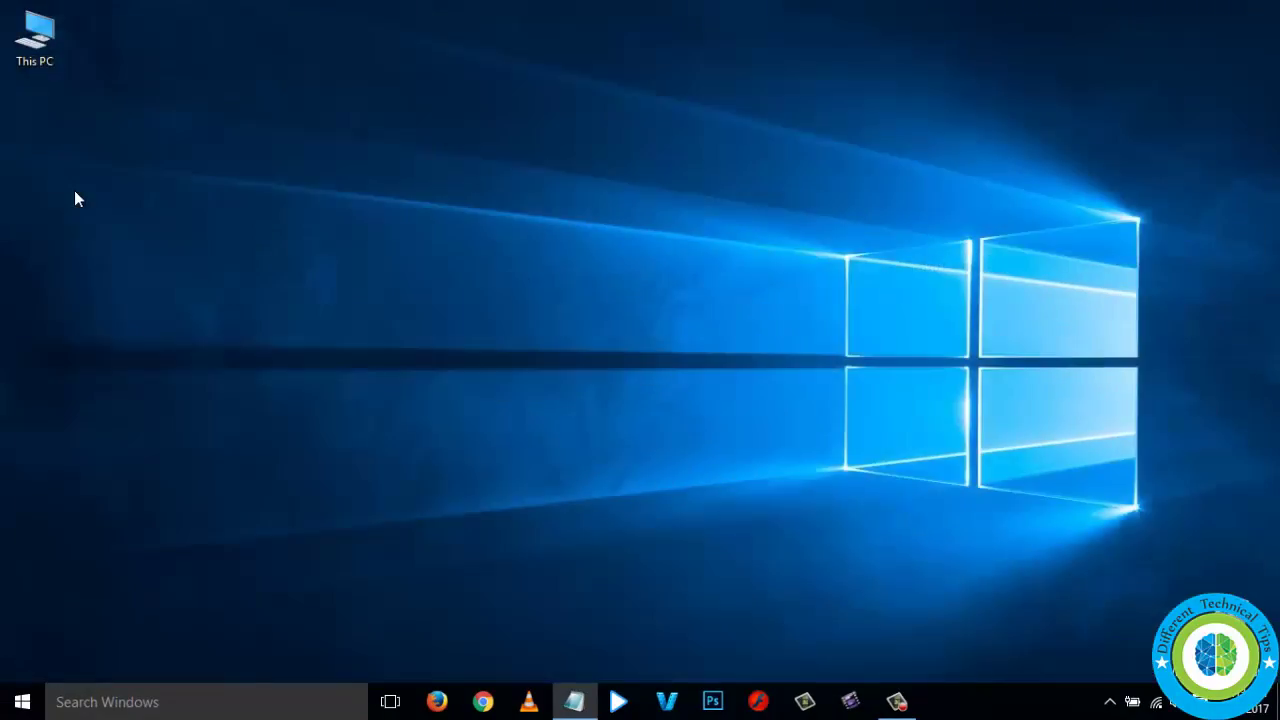
double_click(35, 36)
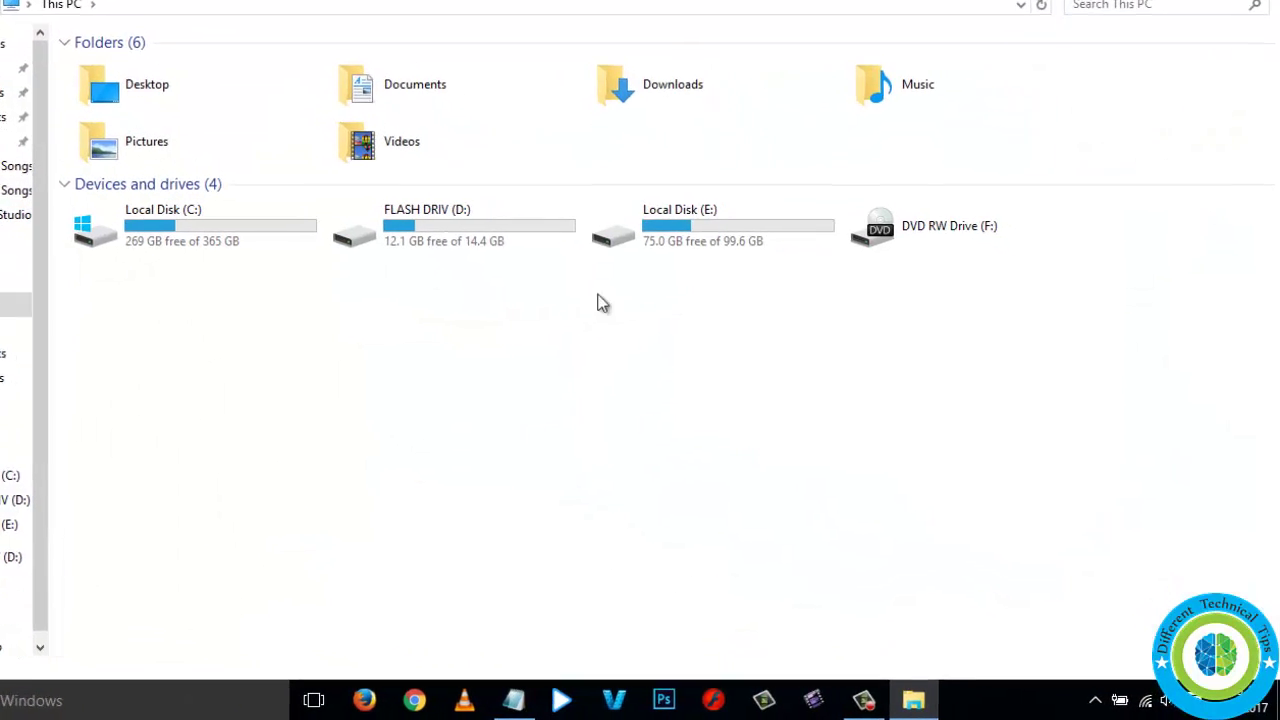
right_click(414, 230)
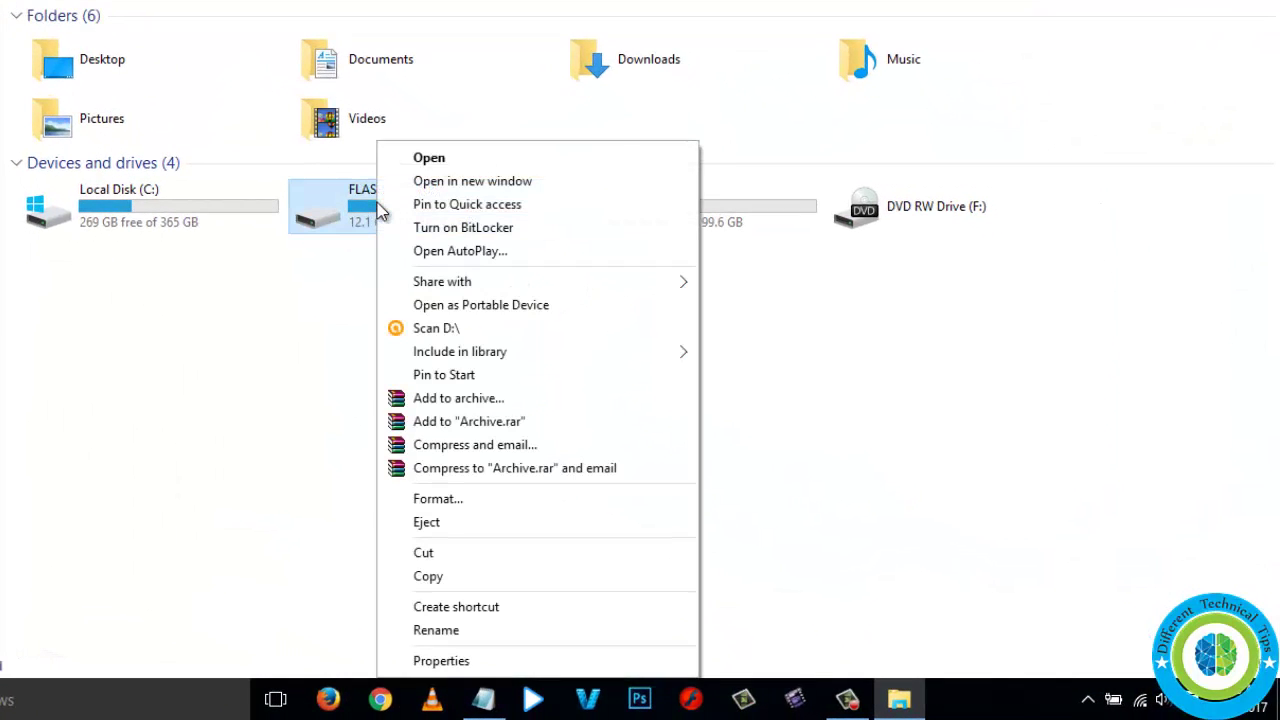
click(441, 661)
drag(557, 157, 420, 14)
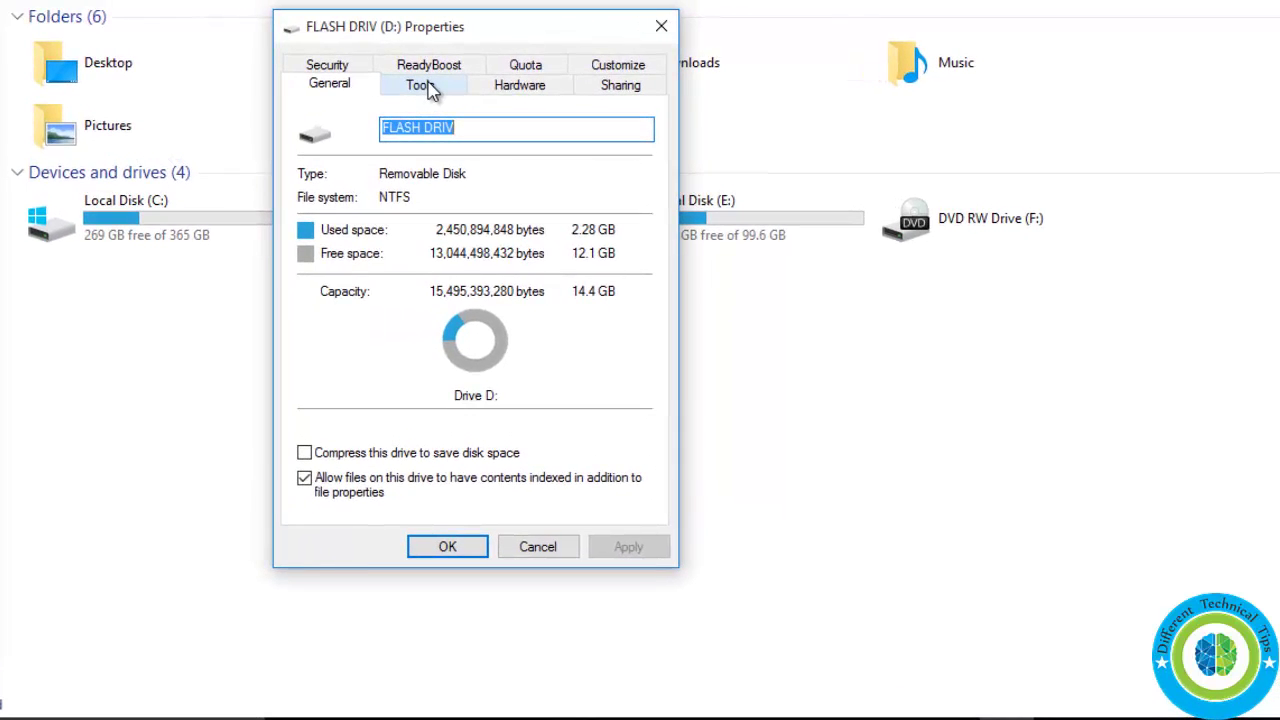
click(328, 66)
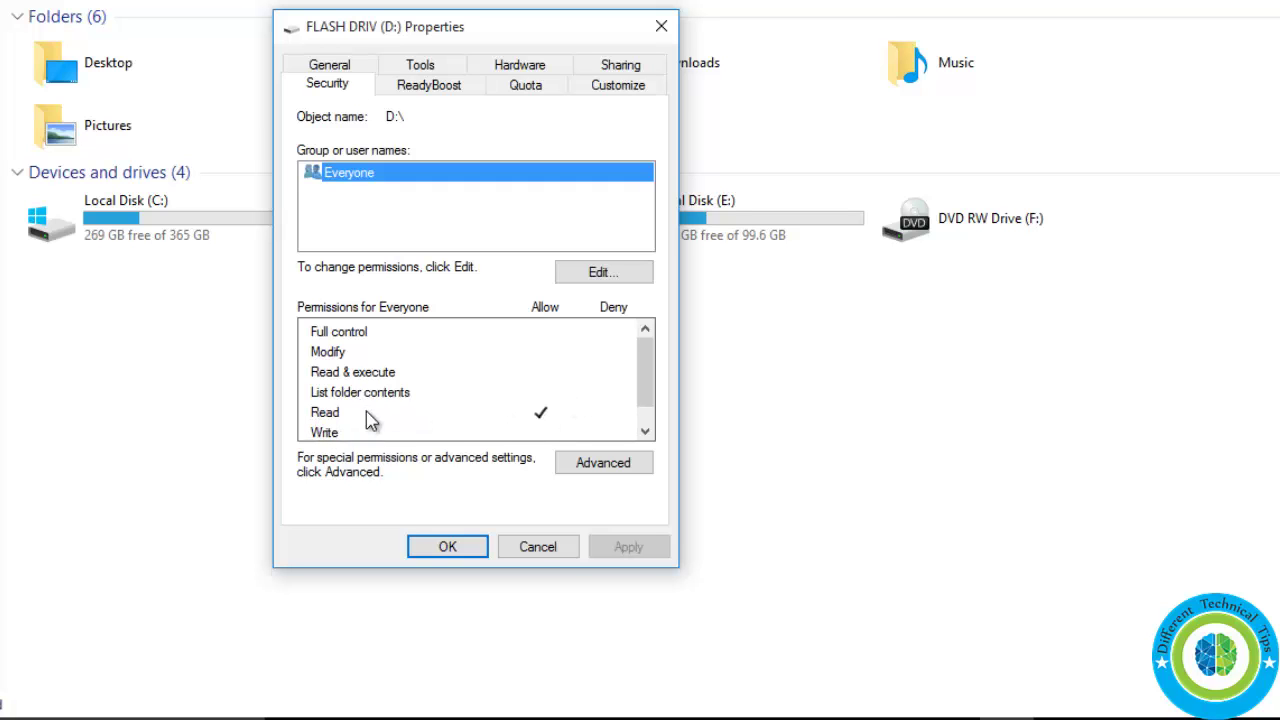
click(598, 280)
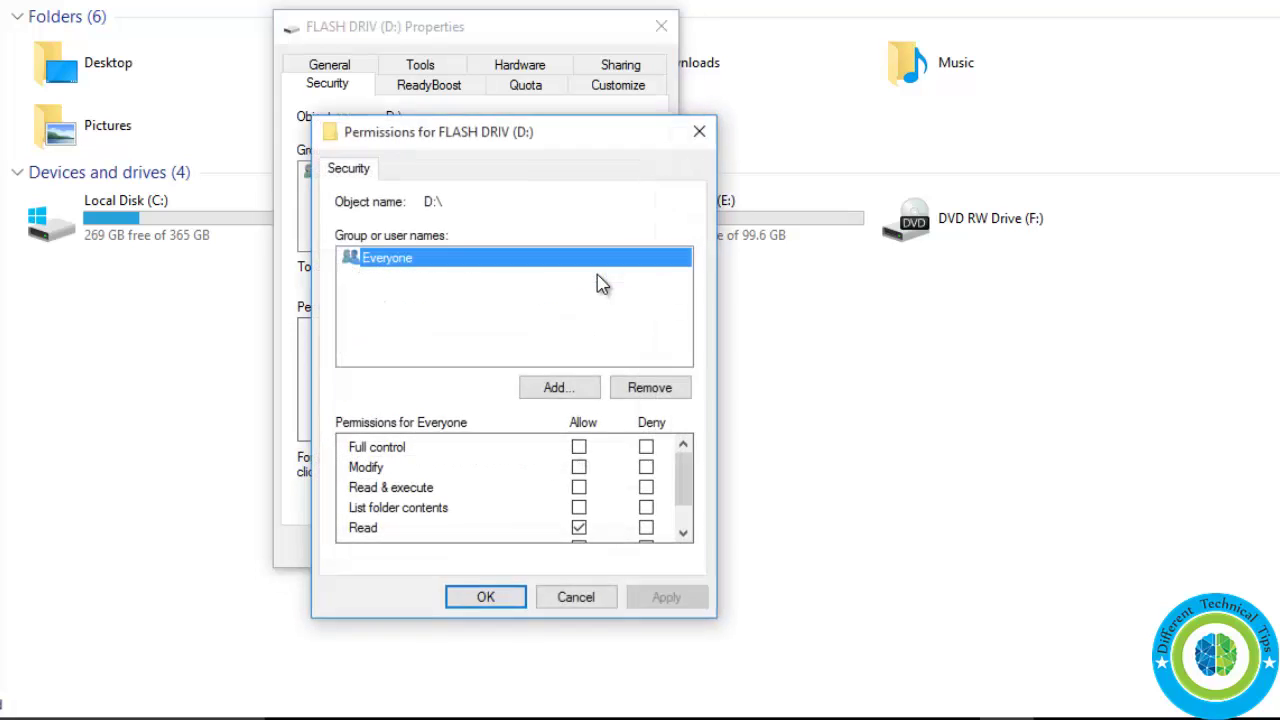
click(579, 448)
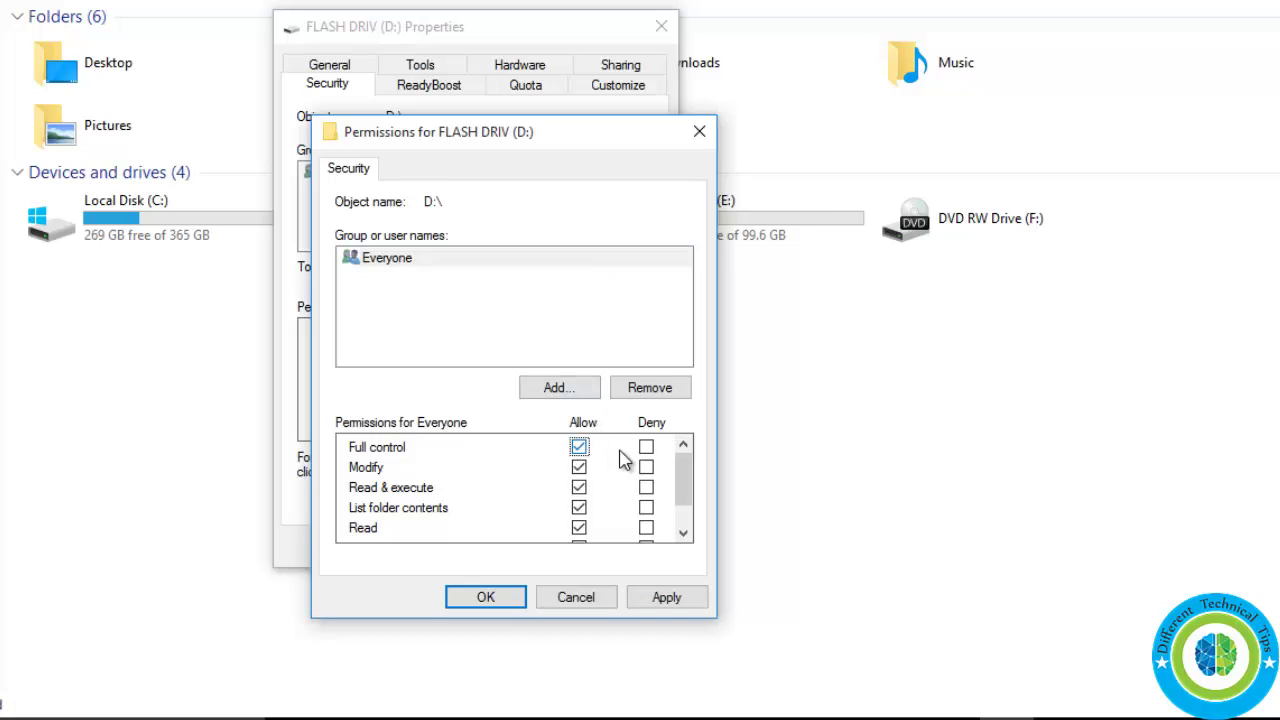
click(680, 599)
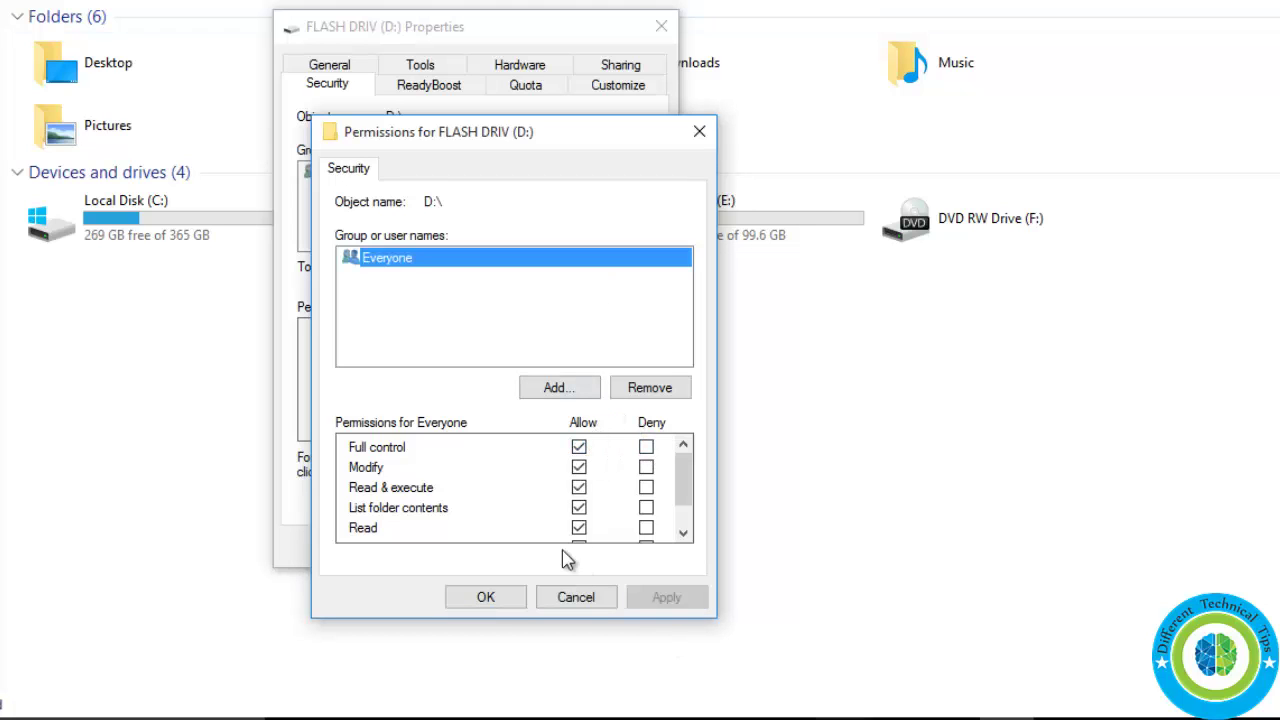
click(490, 597)
click(437, 549)
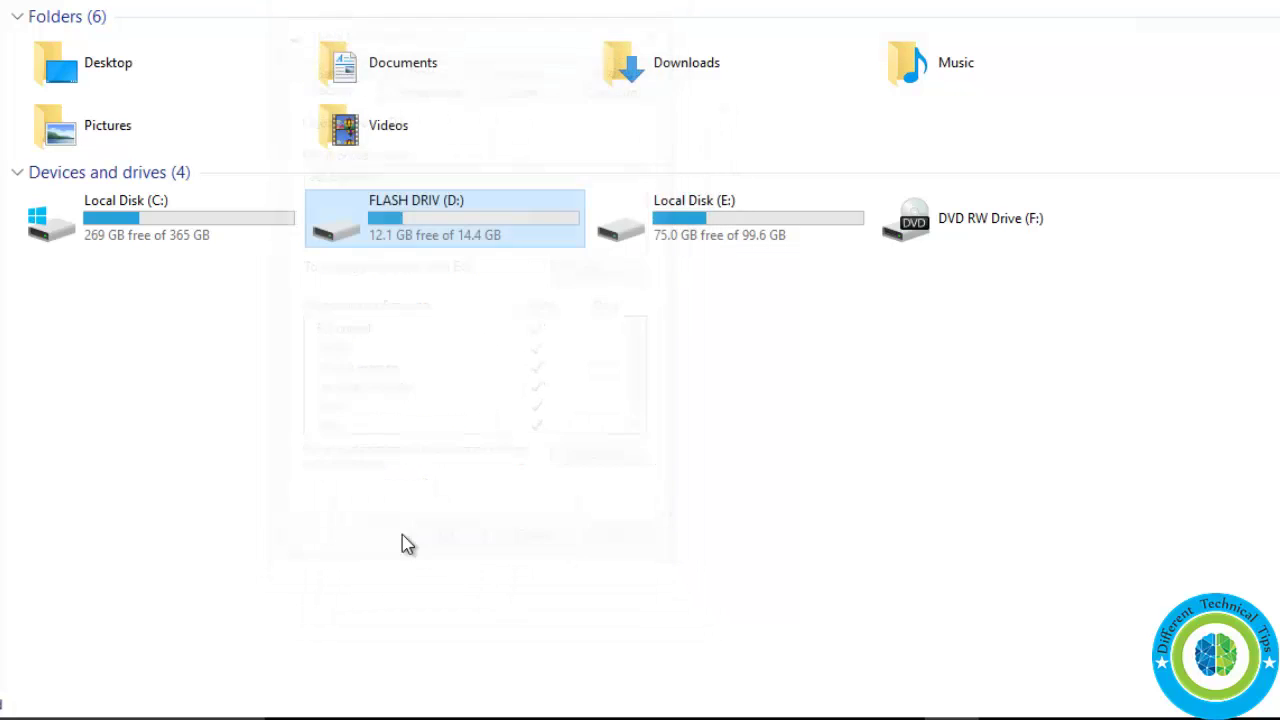
On the flash drive, create New folder and add a new Word document inside it
double_click(406, 234)
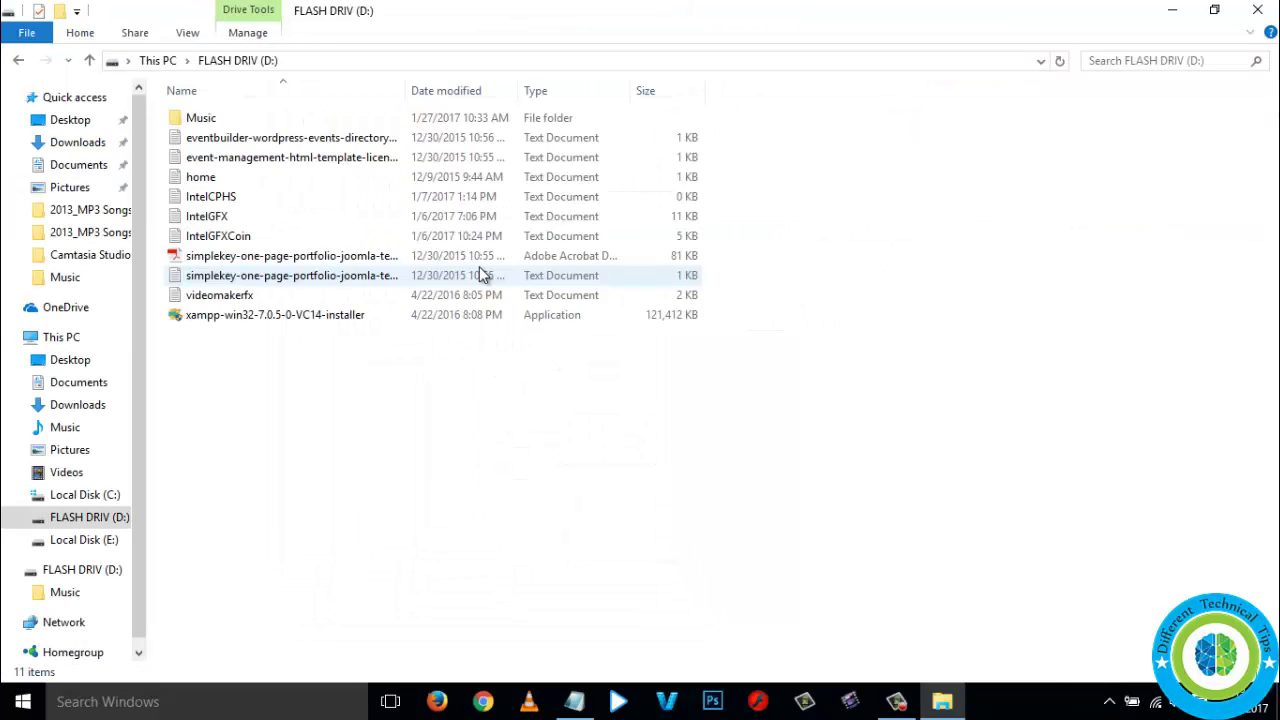
right_click(341, 427)
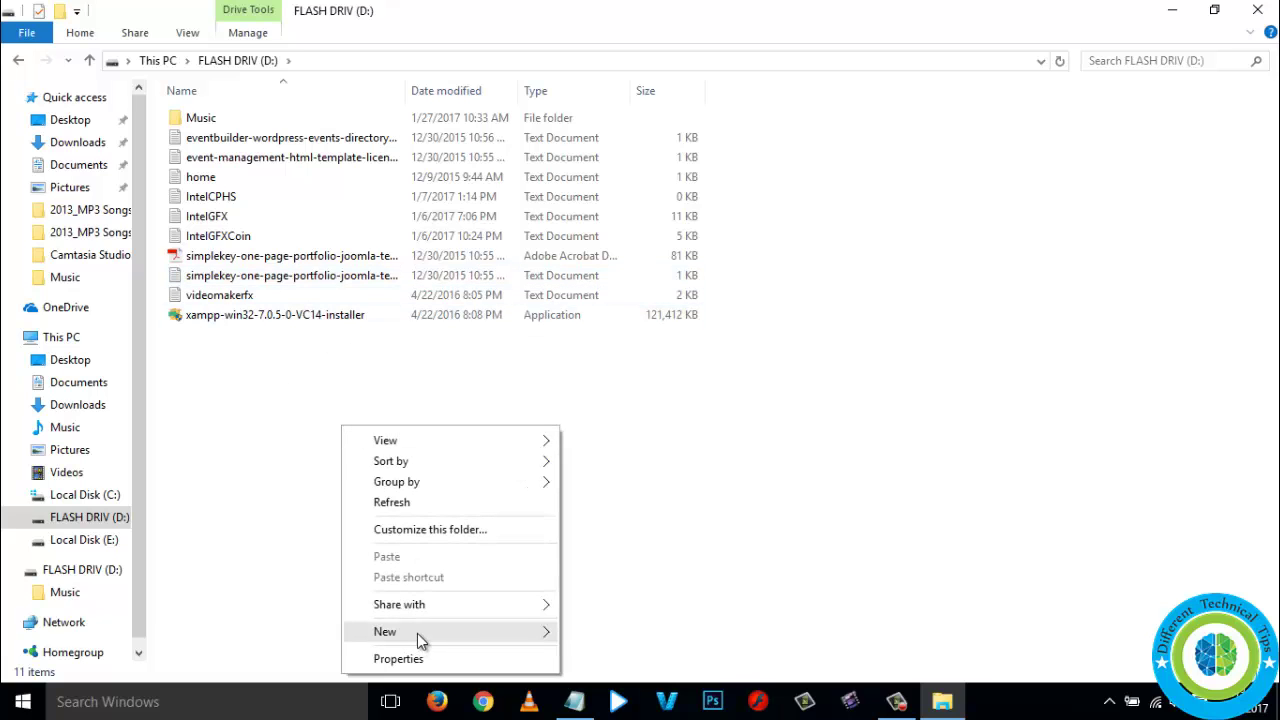
mouse_move(418, 633)
click(597, 400)
click(241, 366)
double_click(213, 334)
right_click(469, 335)
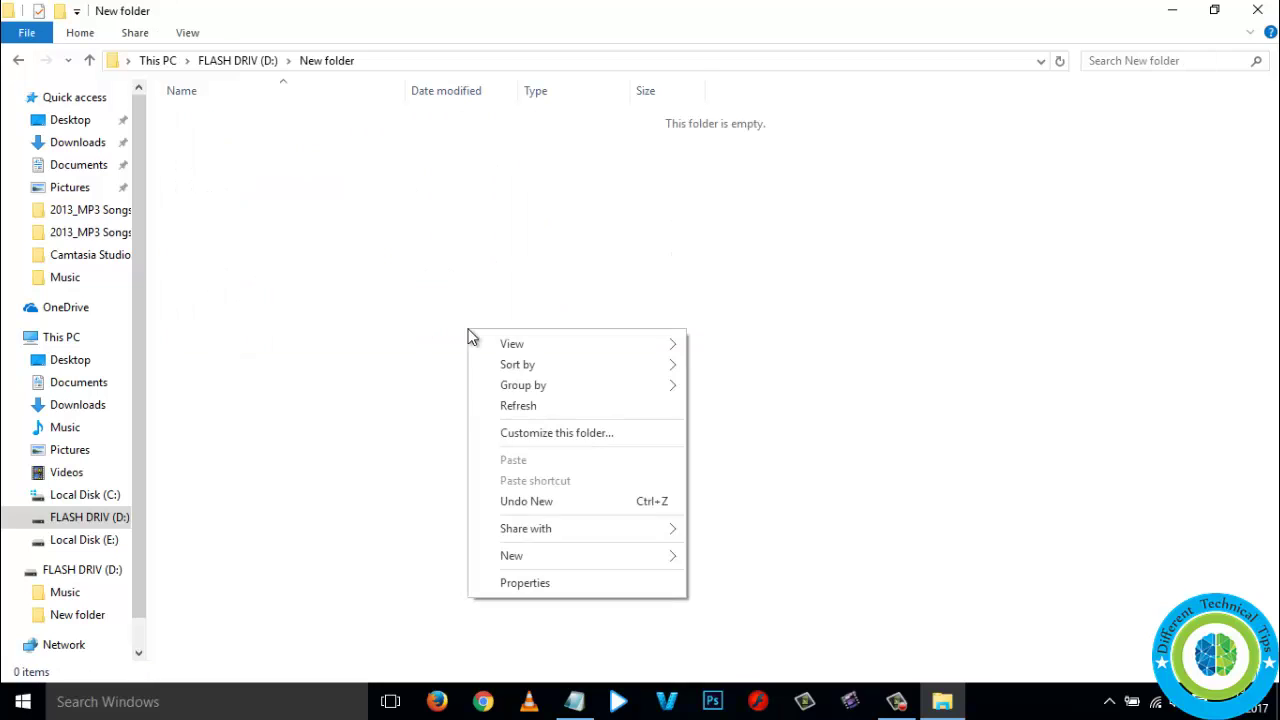
mouse_move(532, 556)
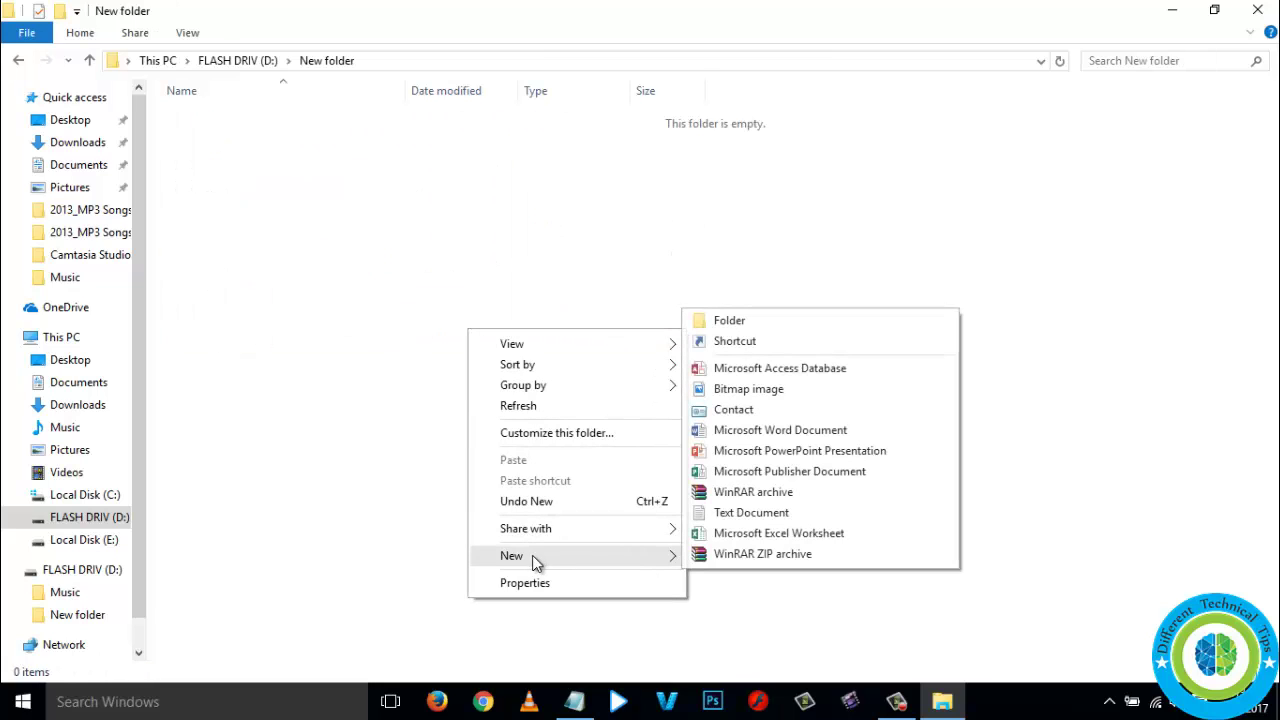
click(760, 440)
click(553, 419)
click(553, 419)
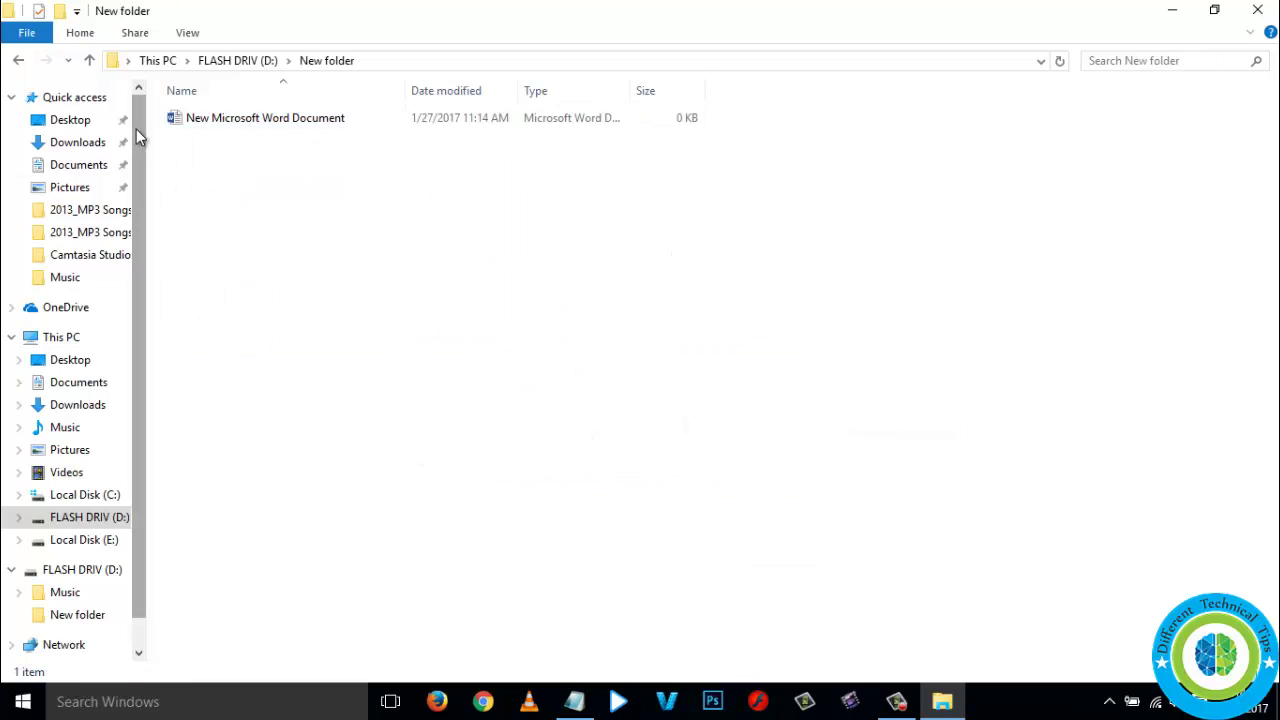
Go back to the drive root and delete New folder
click(91, 61)
click(91, 61)
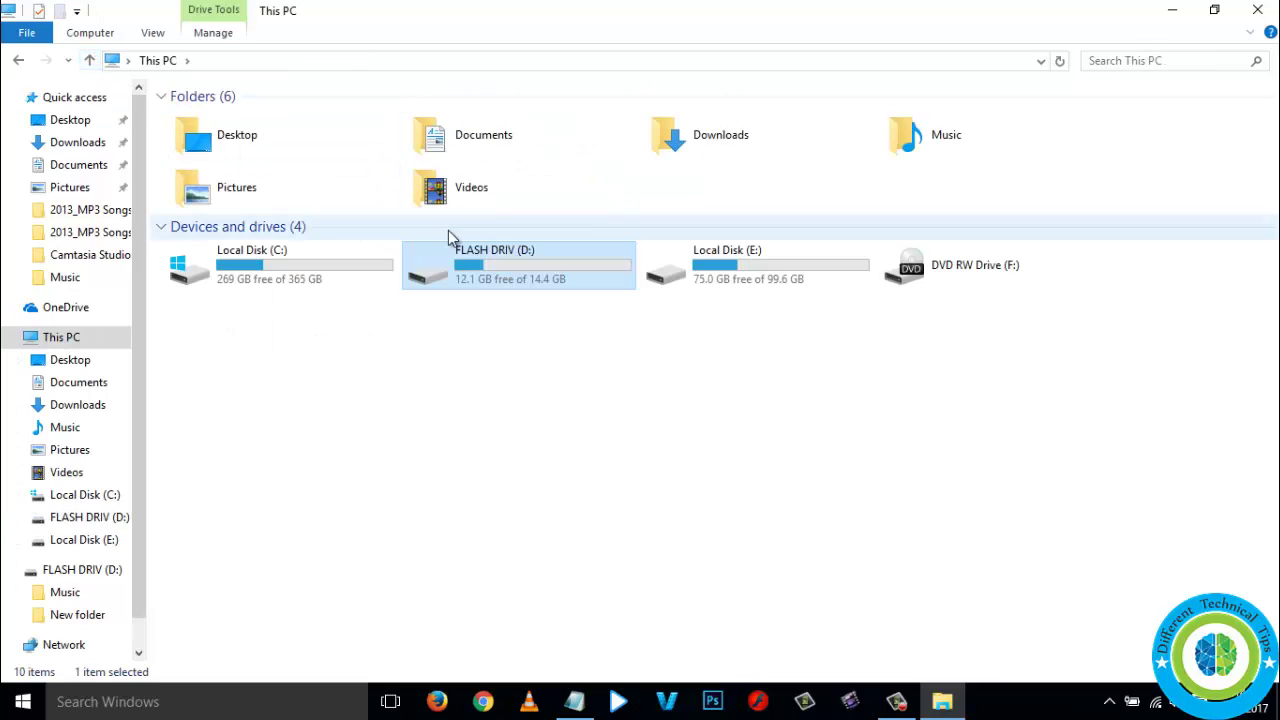
double_click(485, 272)
click(229, 140)
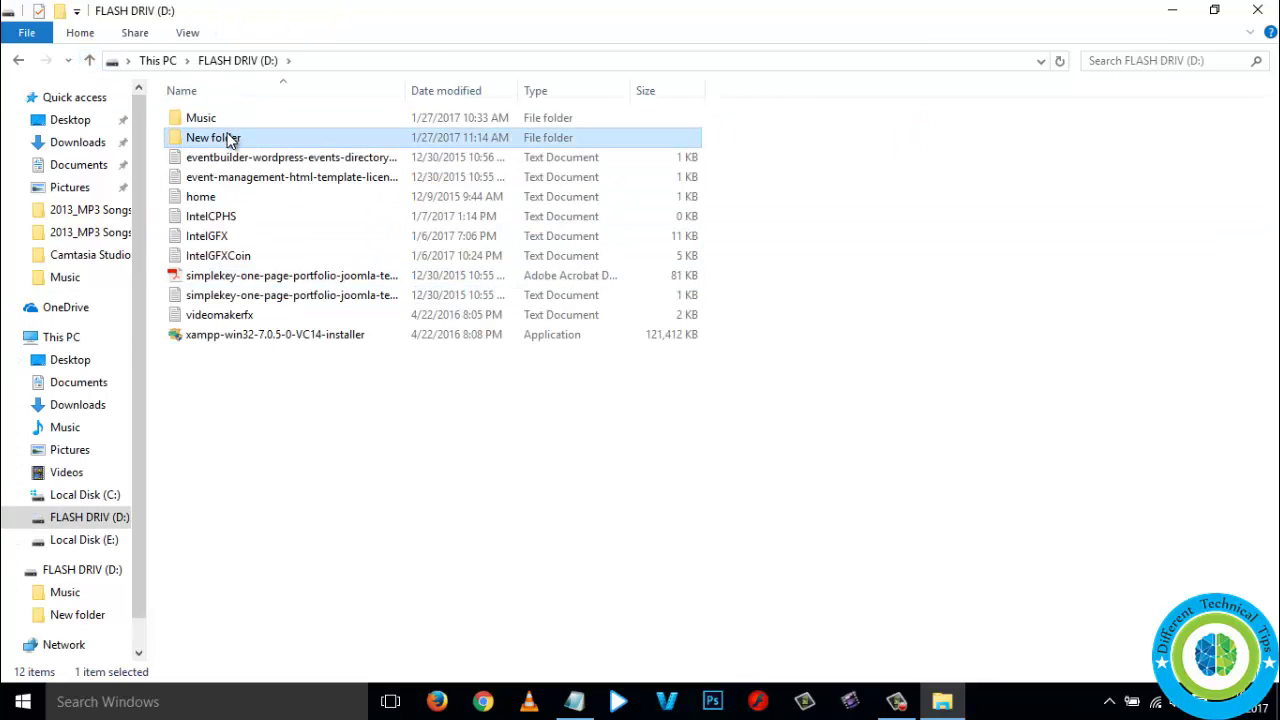
right_click(229, 140)
click(312, 541)
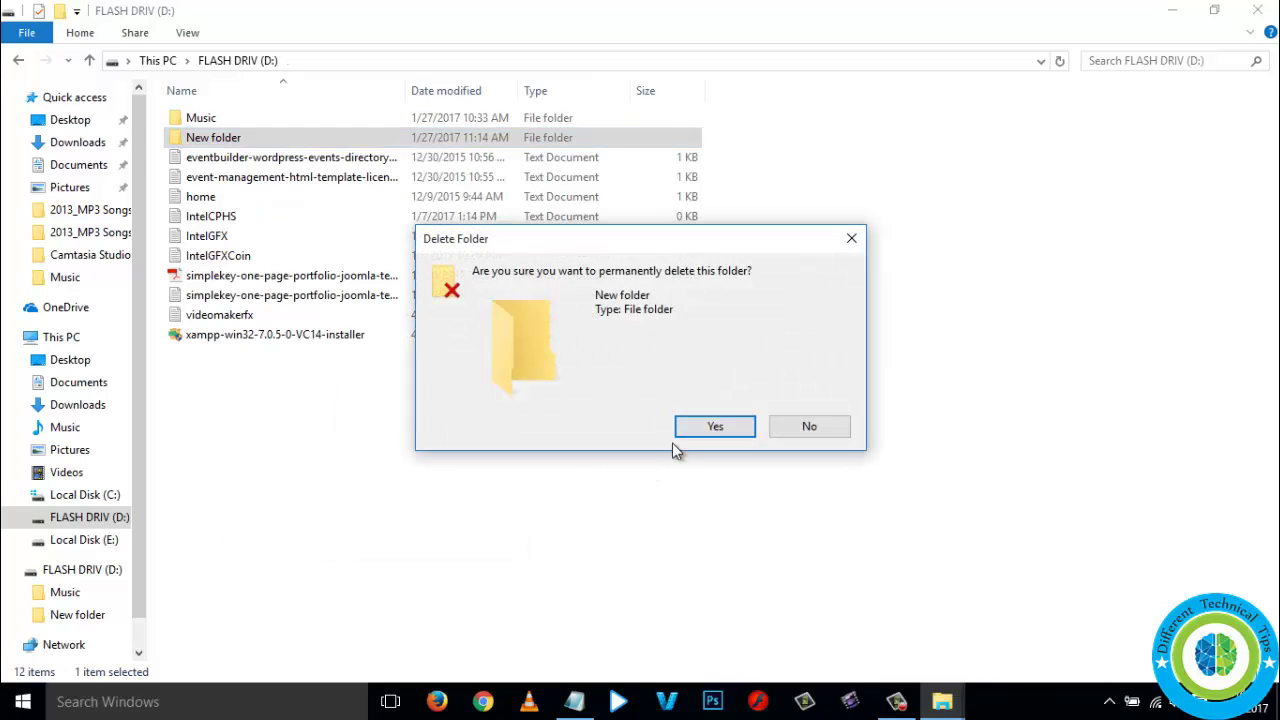
click(713, 428)
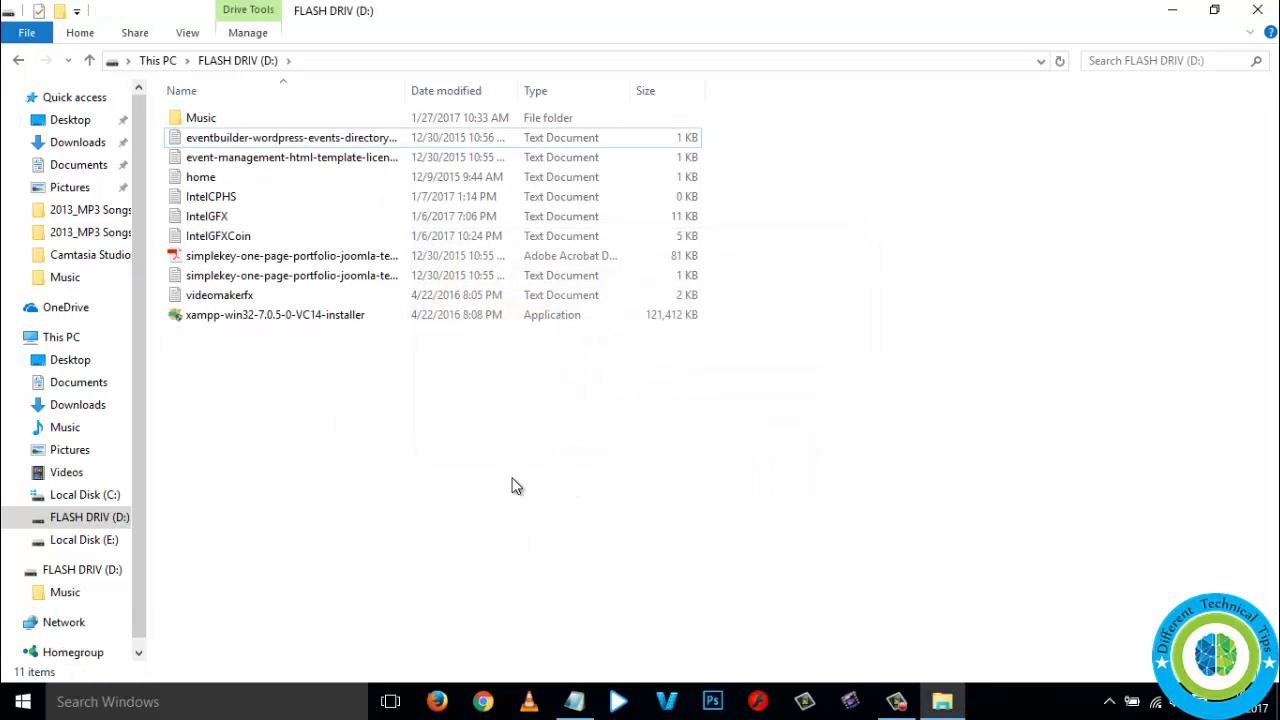
Delete the home file and close File Explorer
click(207, 120)
click(211, 177)
right_click(211, 177)
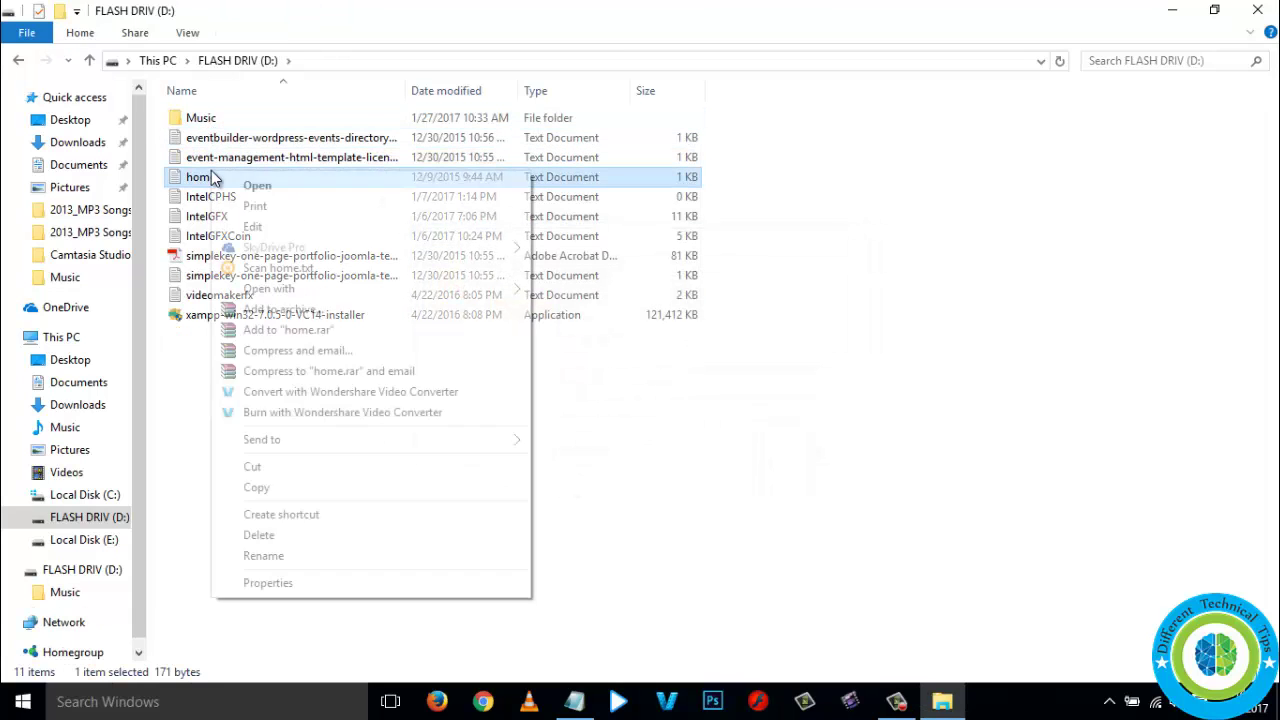
click(310, 535)
click(700, 438)
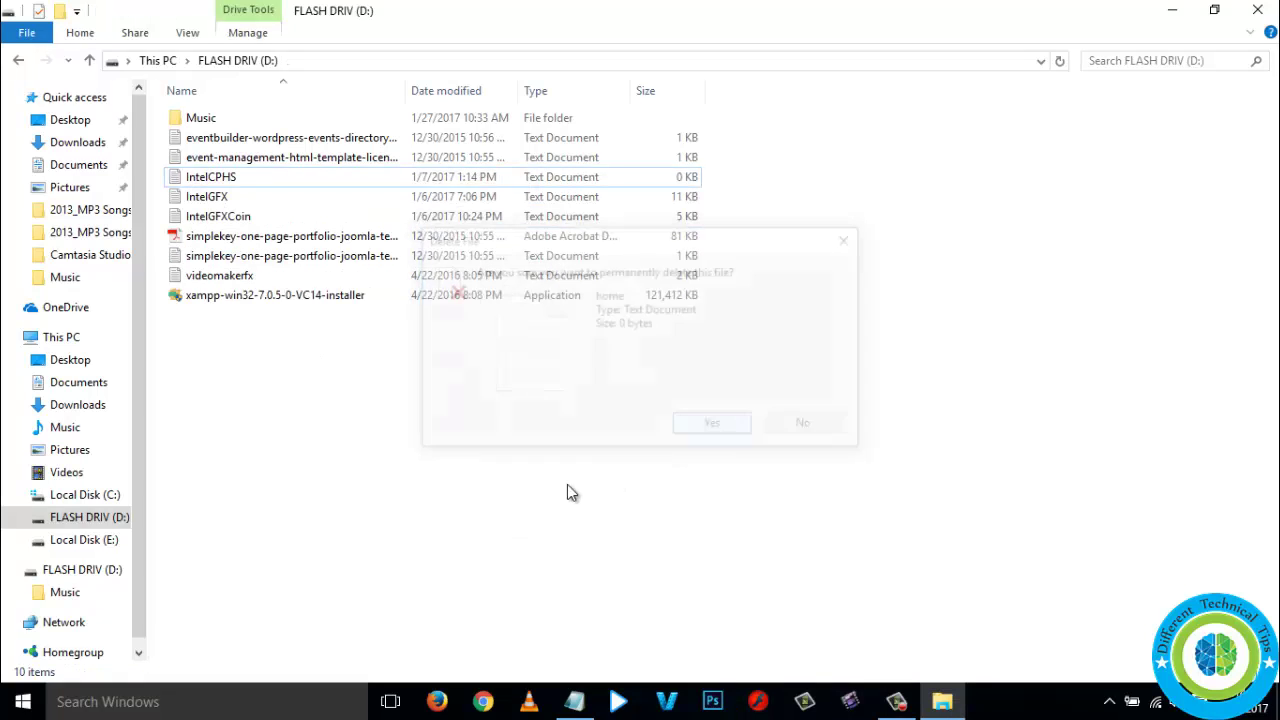
click(1257, 10)
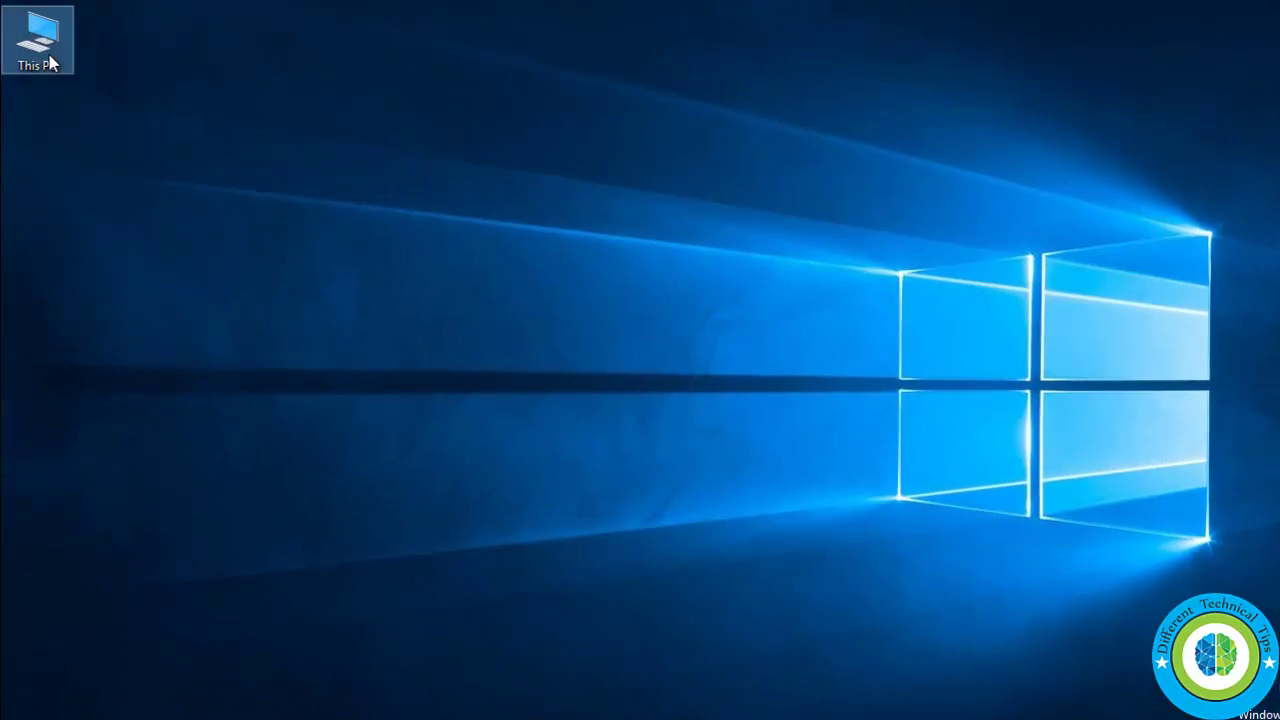
double_click(46, 50)
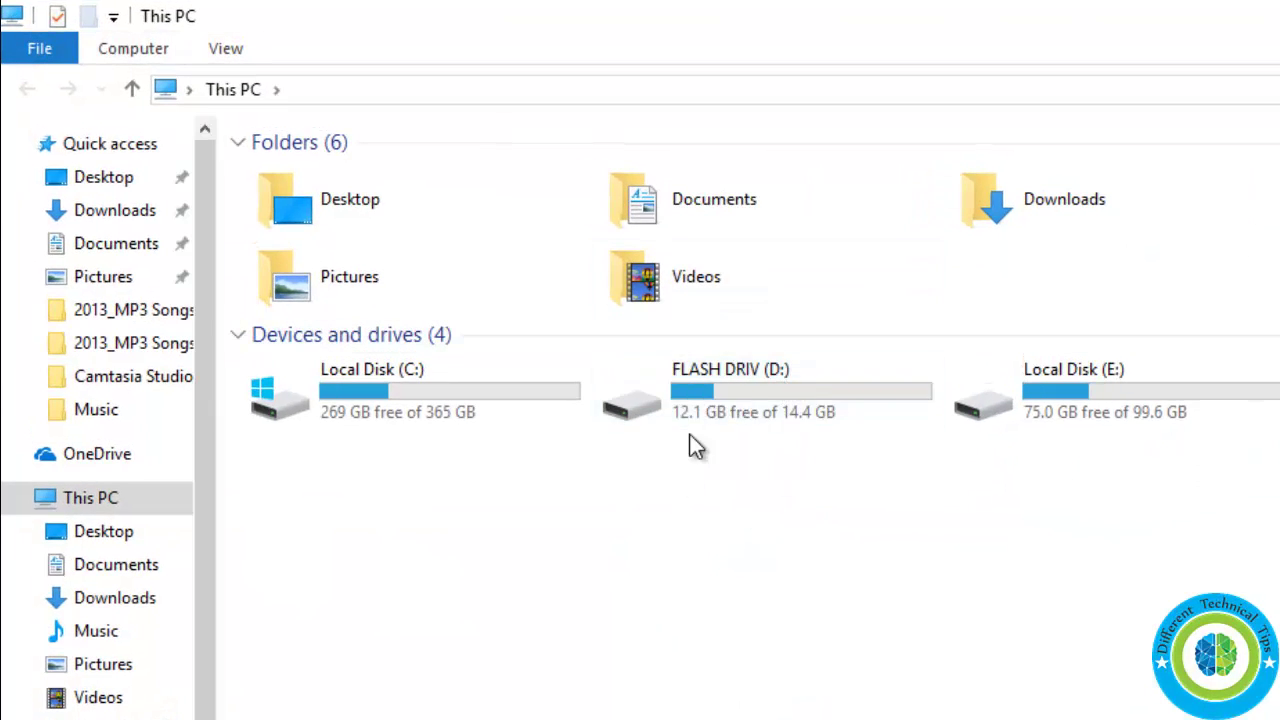
click(720, 391)
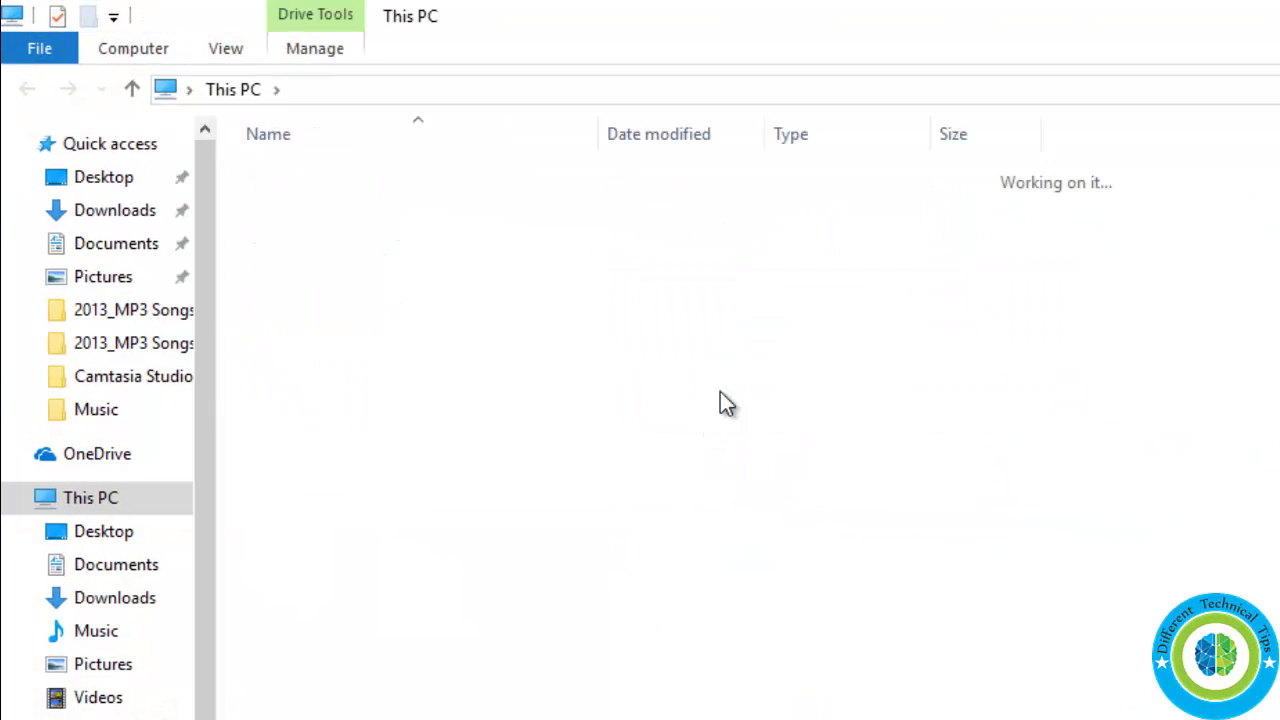
right_click(456, 576)
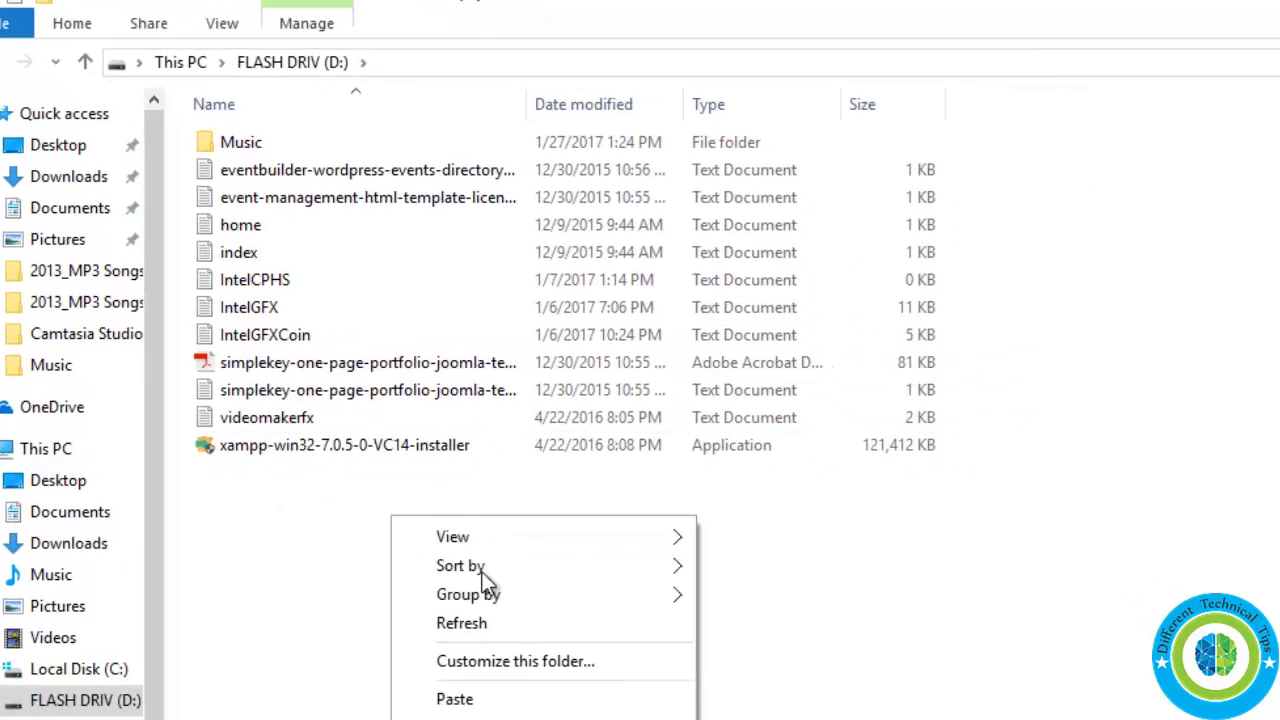
mouse_move(672, 719)
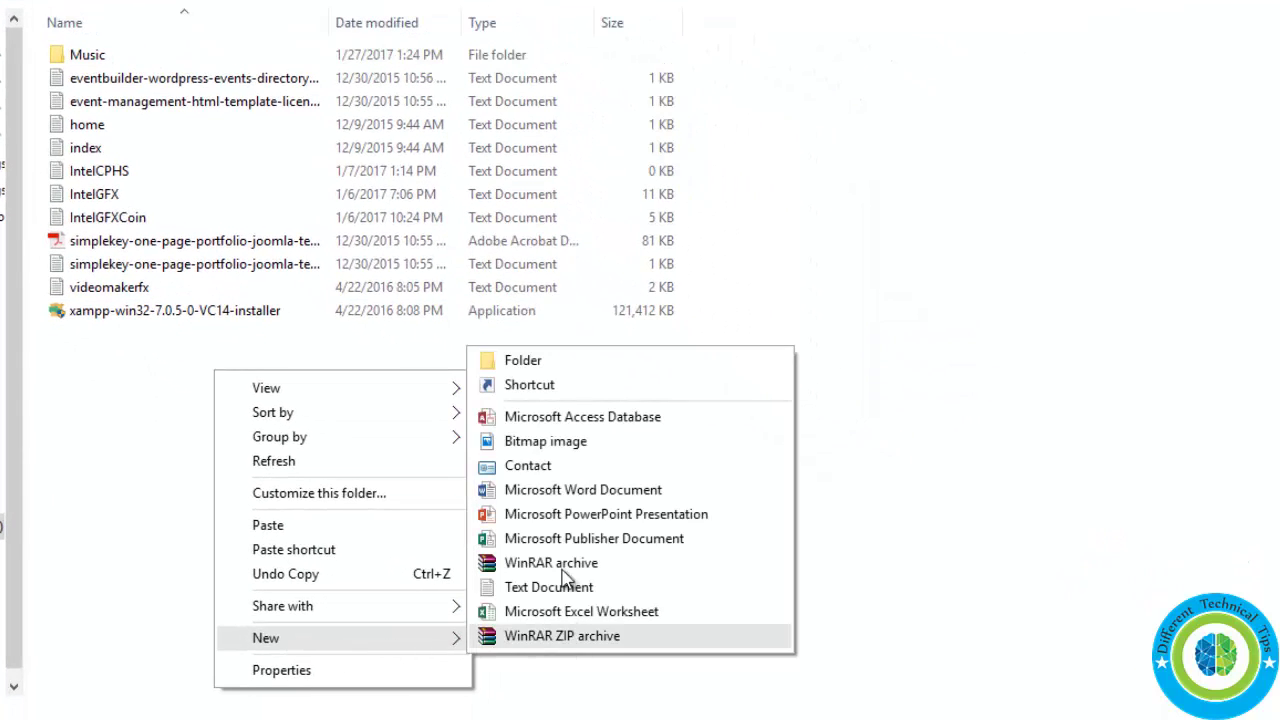
click(544, 360)
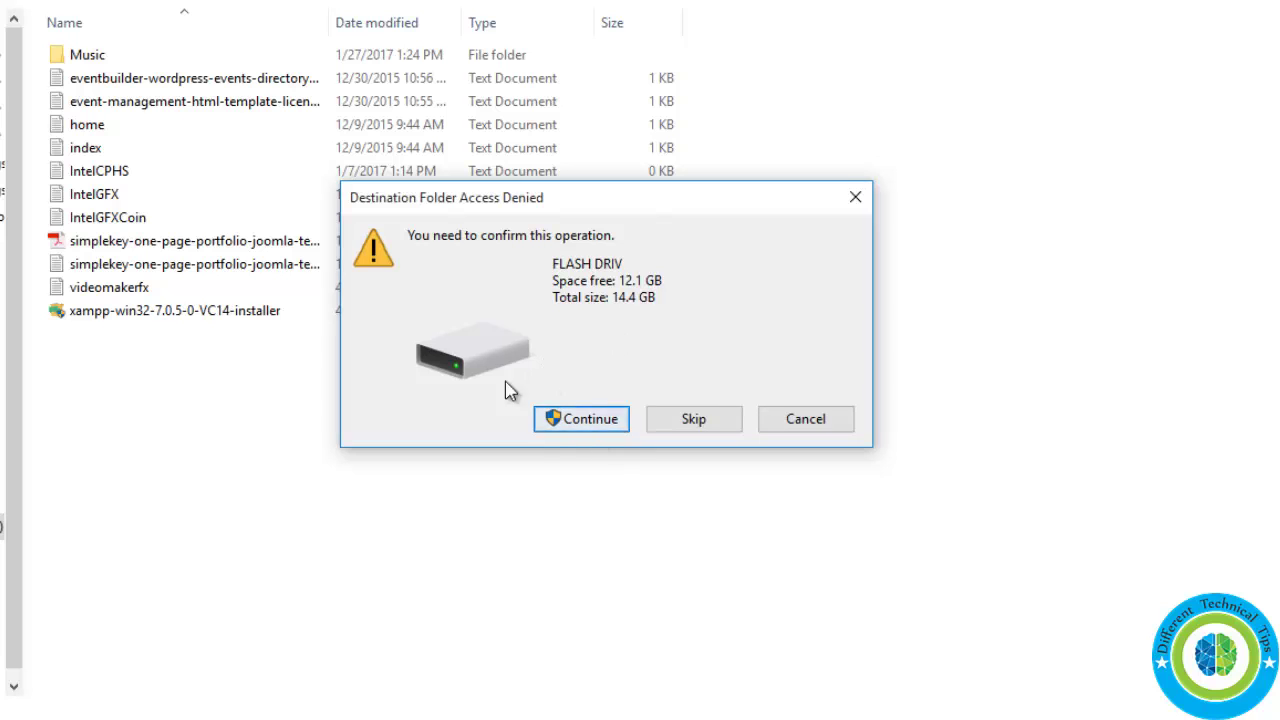
click(595, 420)
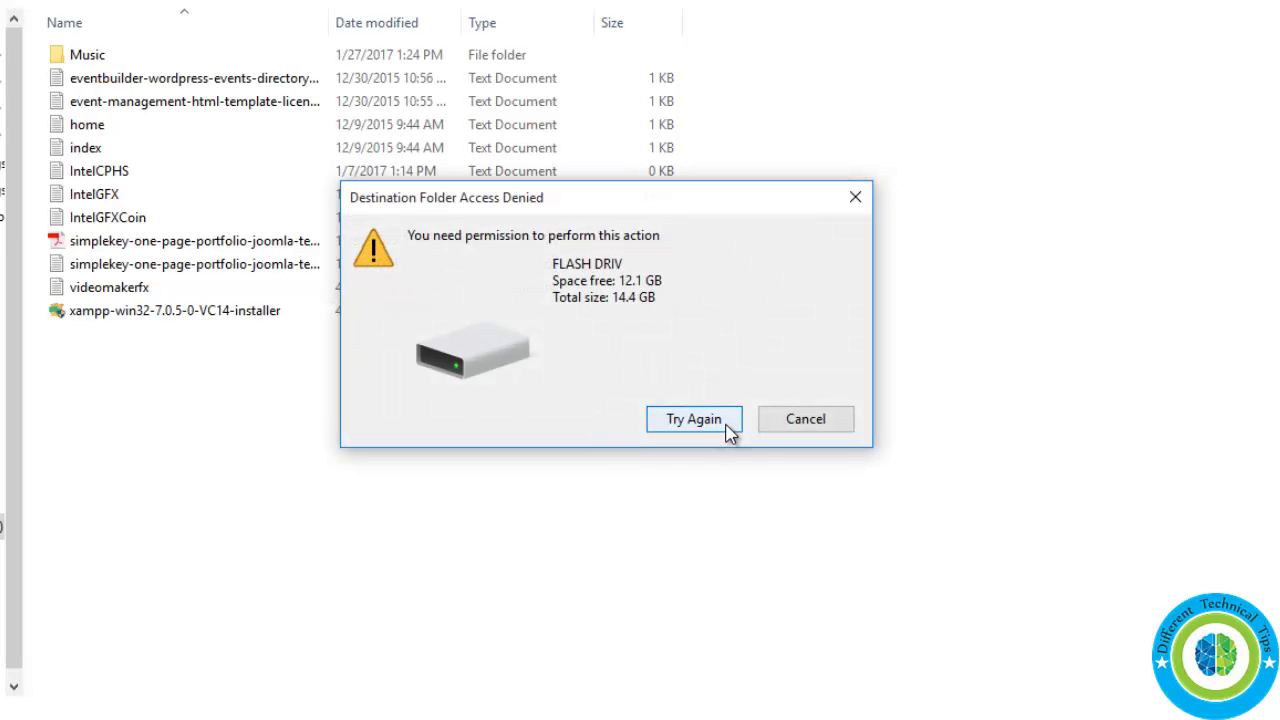
click(723, 428)
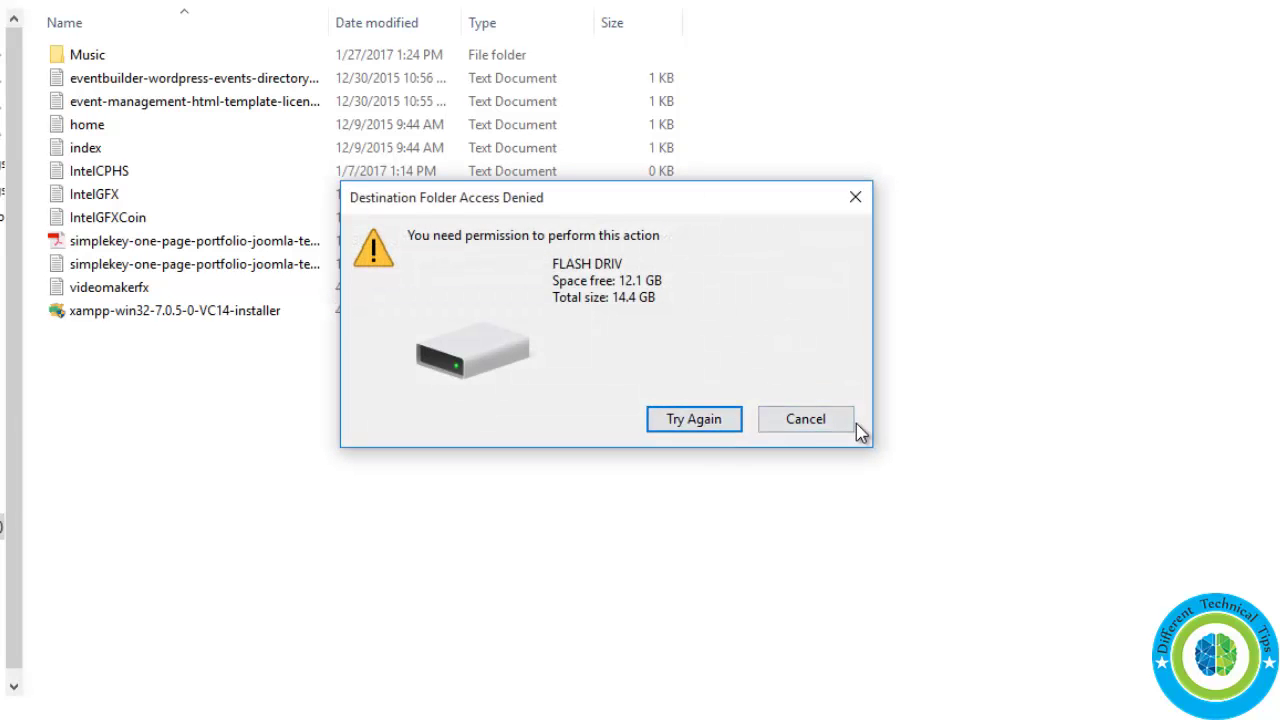
click(803, 420)
click(124, 296)
right_click(124, 296)
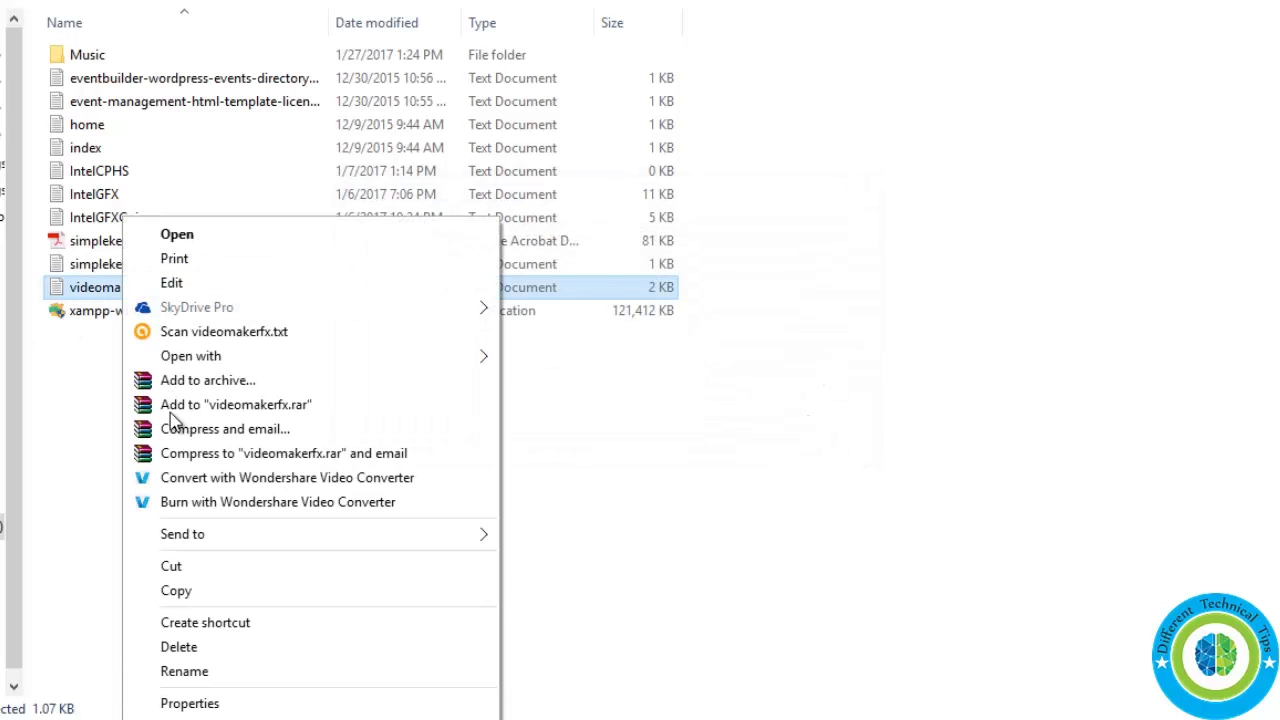
click(190, 644)
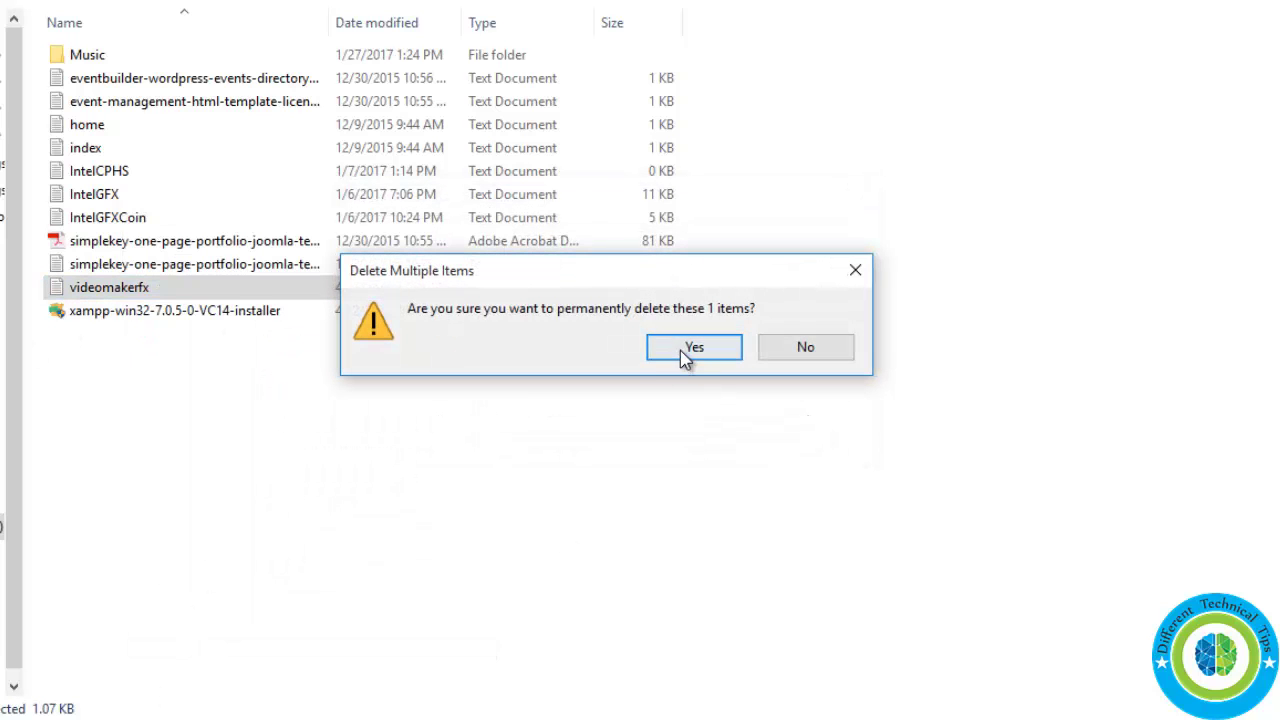
click(680, 350)
click(545, 186)
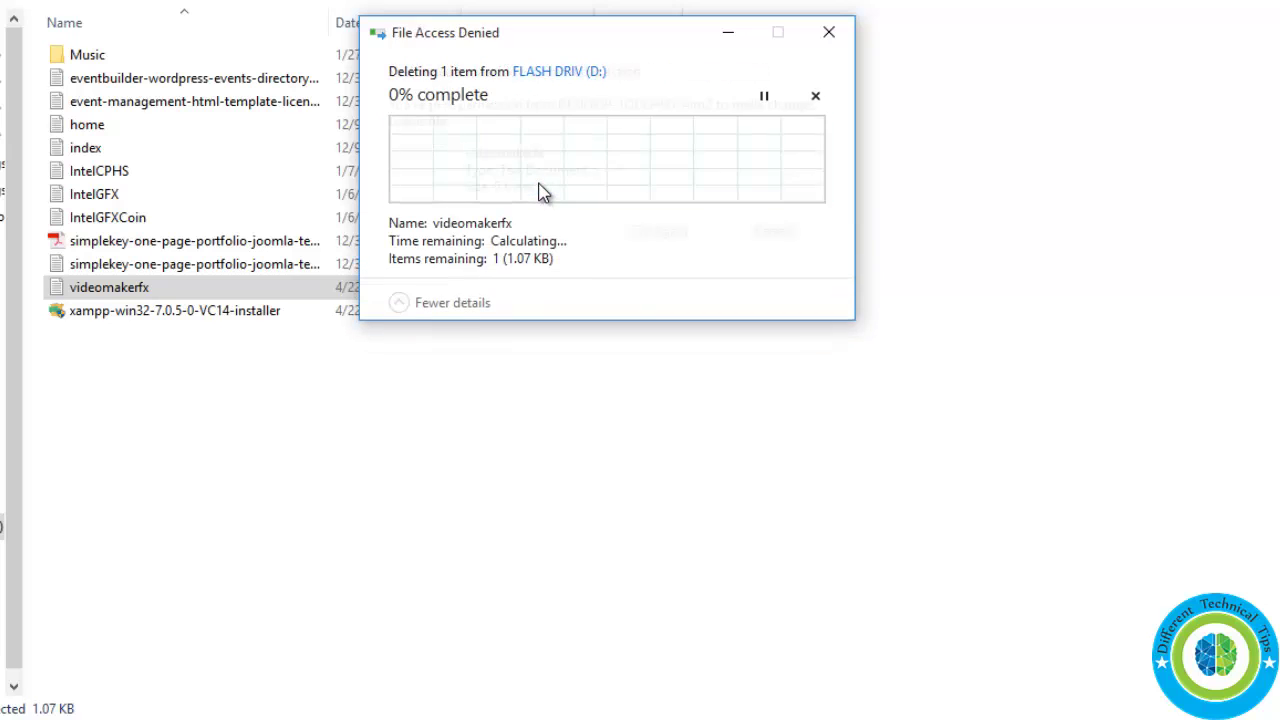
click(730, 244)
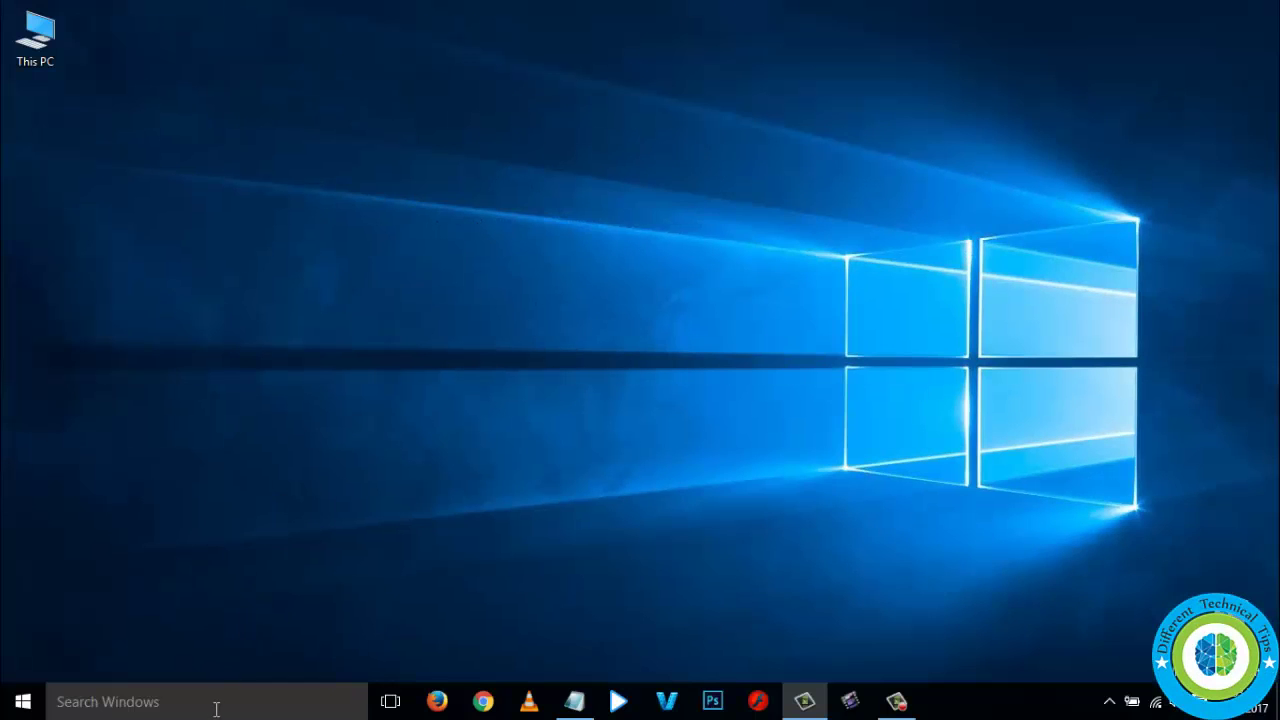
Launch Command Prompt from Windows search and start the diskpart utility
click(216, 702)
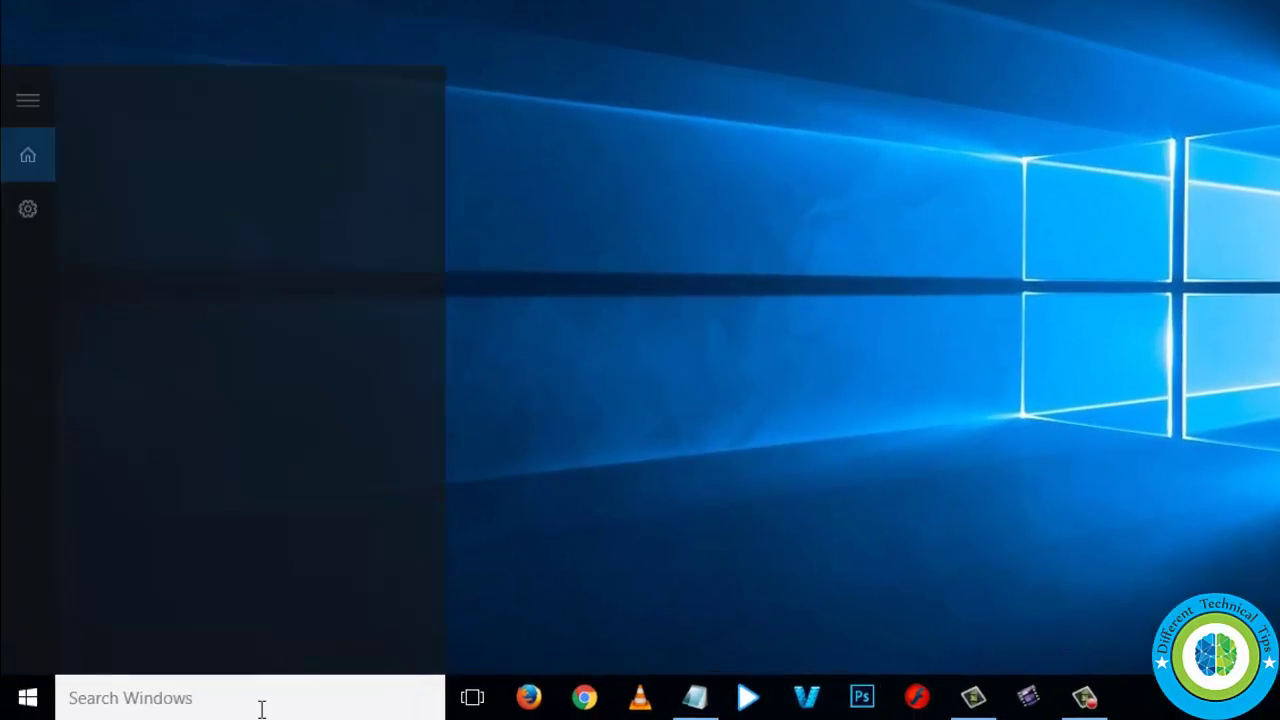
text(cmd)
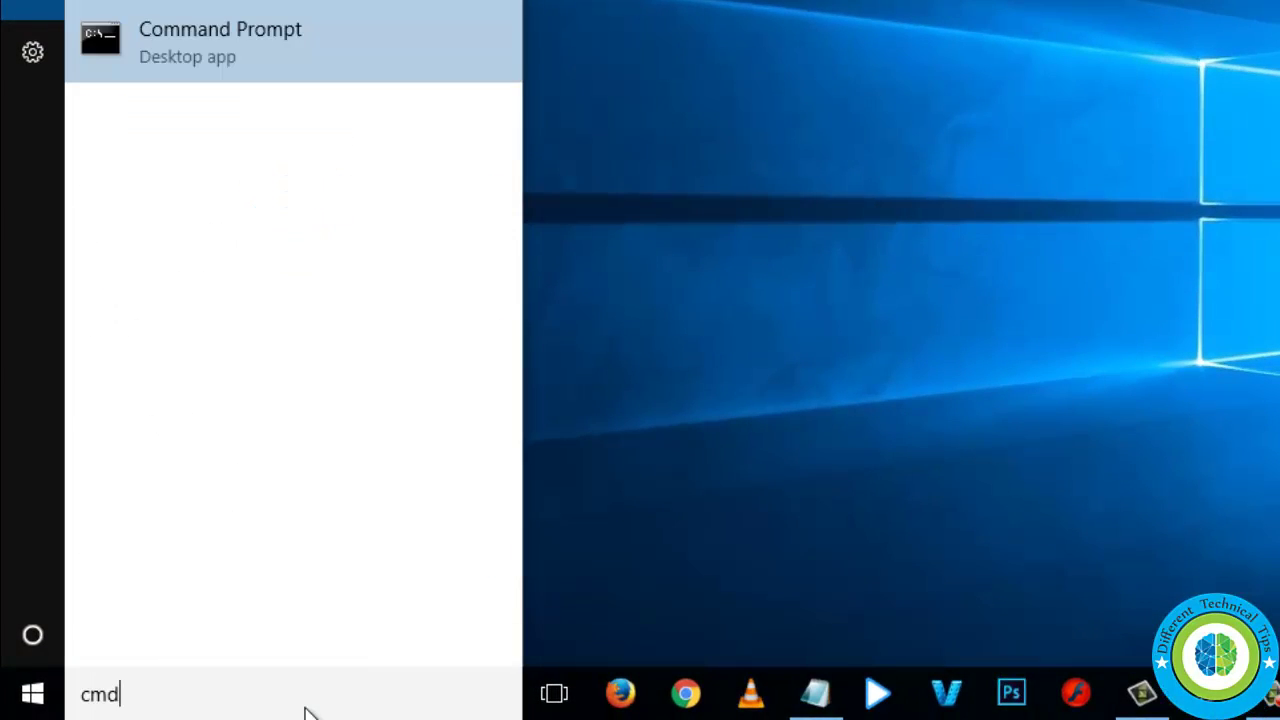
key(Return)
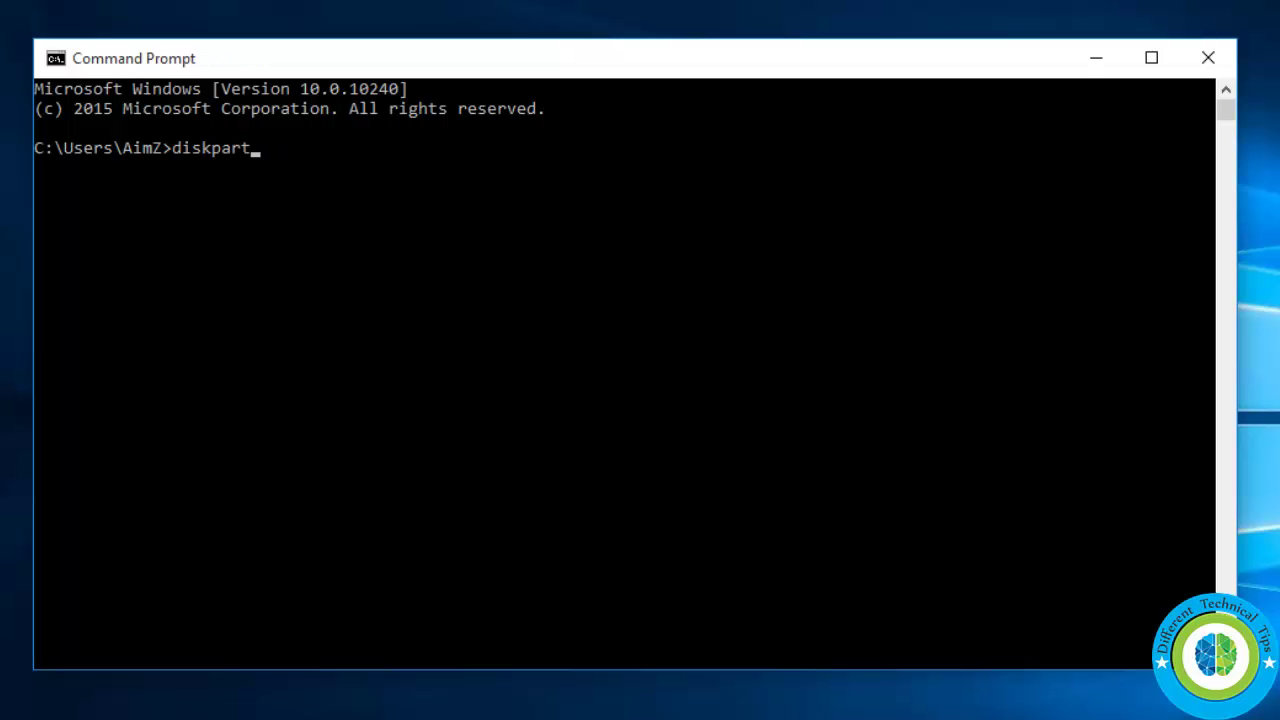
text(diskpart)
key(Return)
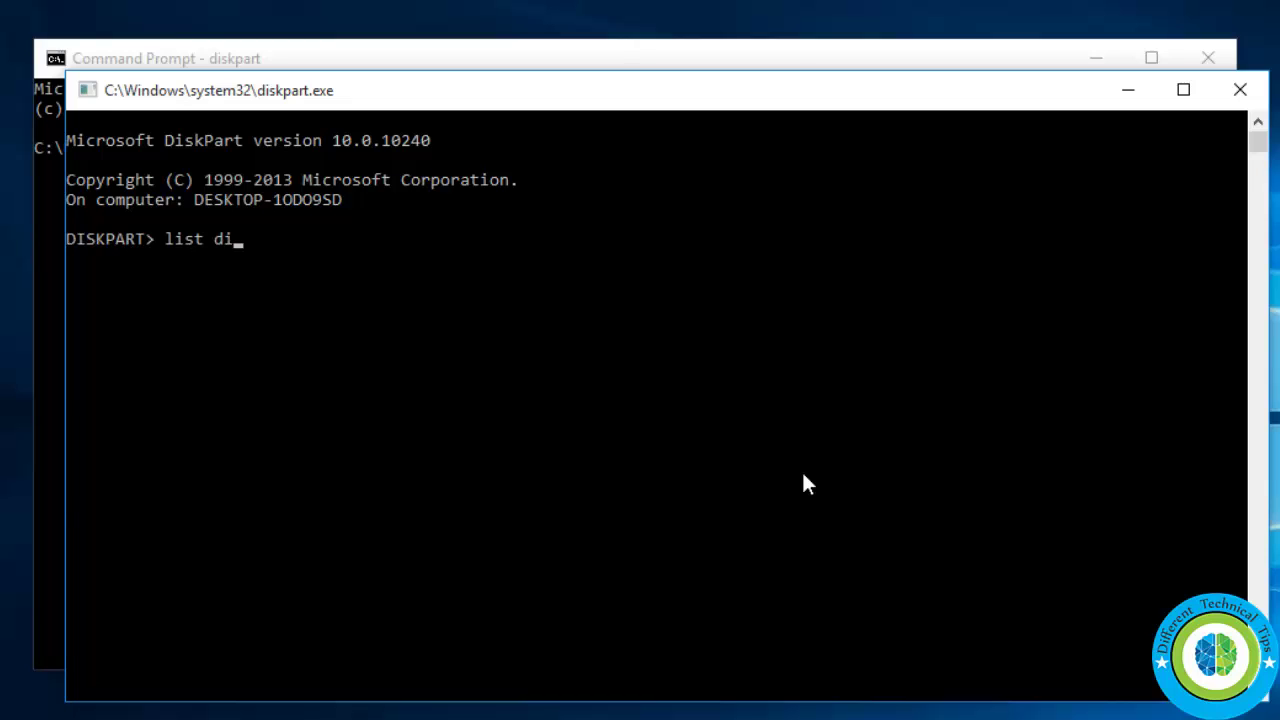
List the disks, identify the 14 GB Disk 2 as the flash drive, and select disk 2
key(Return)
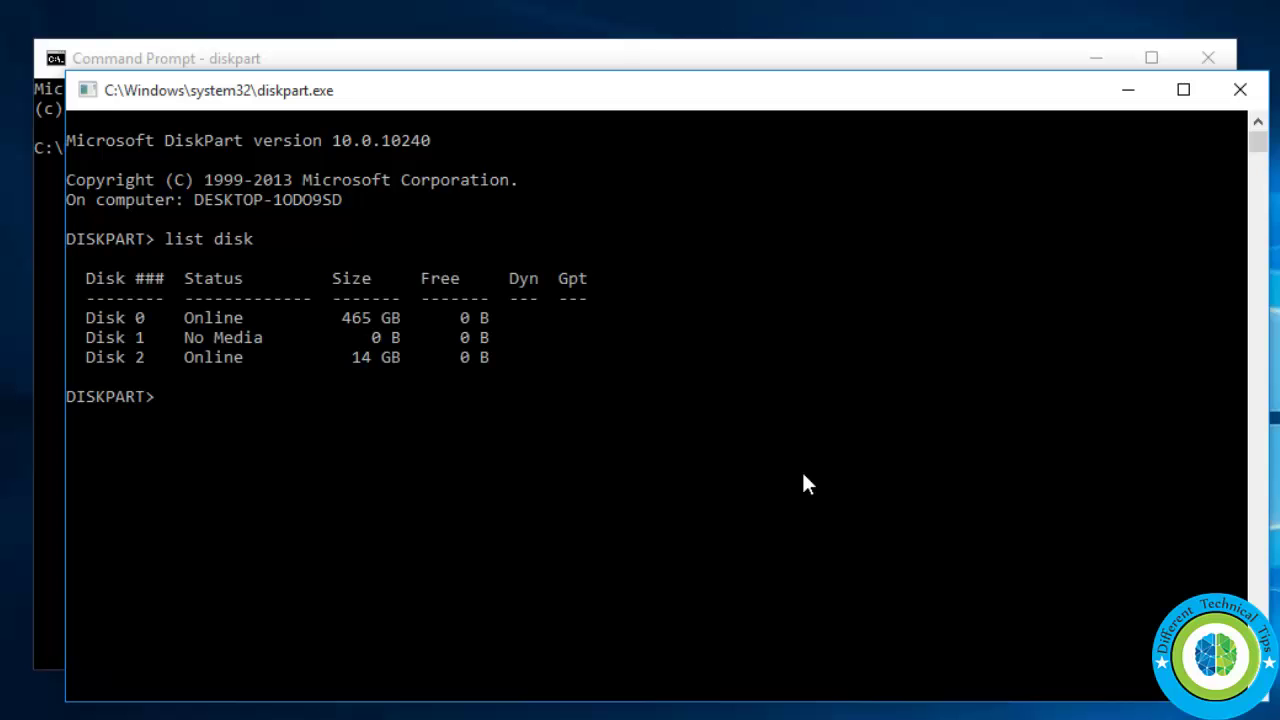
drag(89, 364, 447, 366)
drag(352, 357, 404, 363)
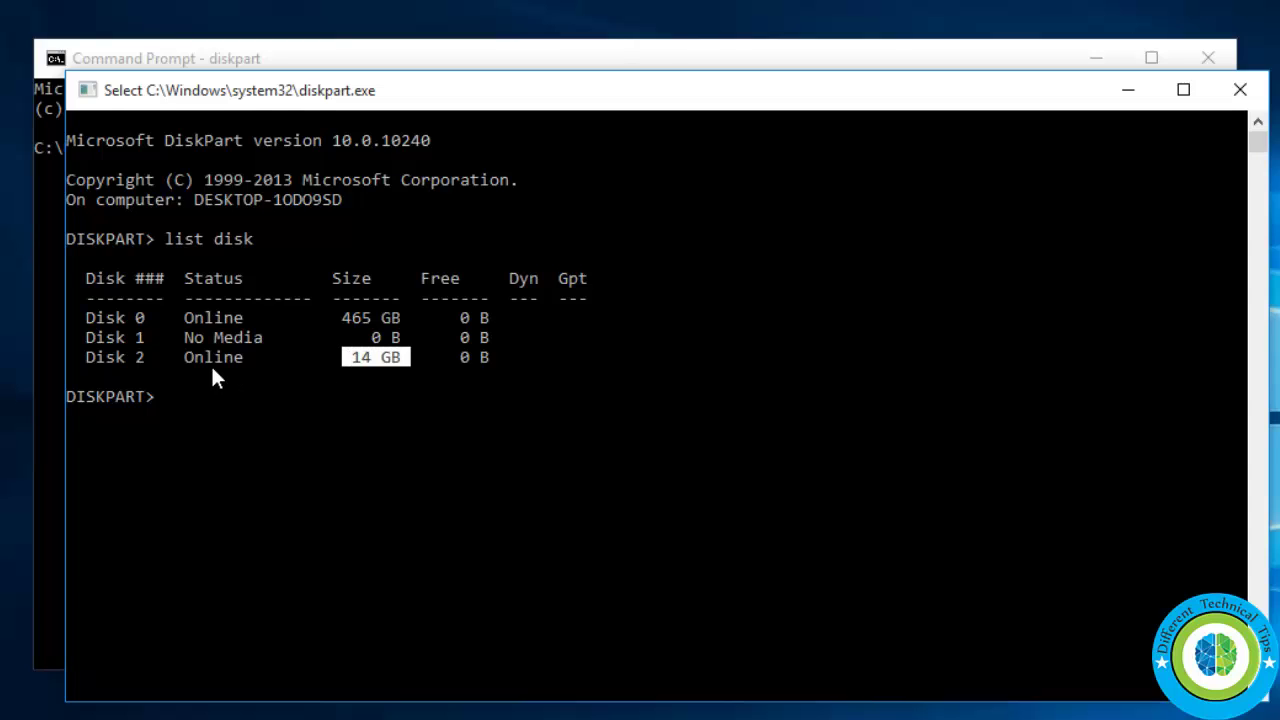
text(sele)
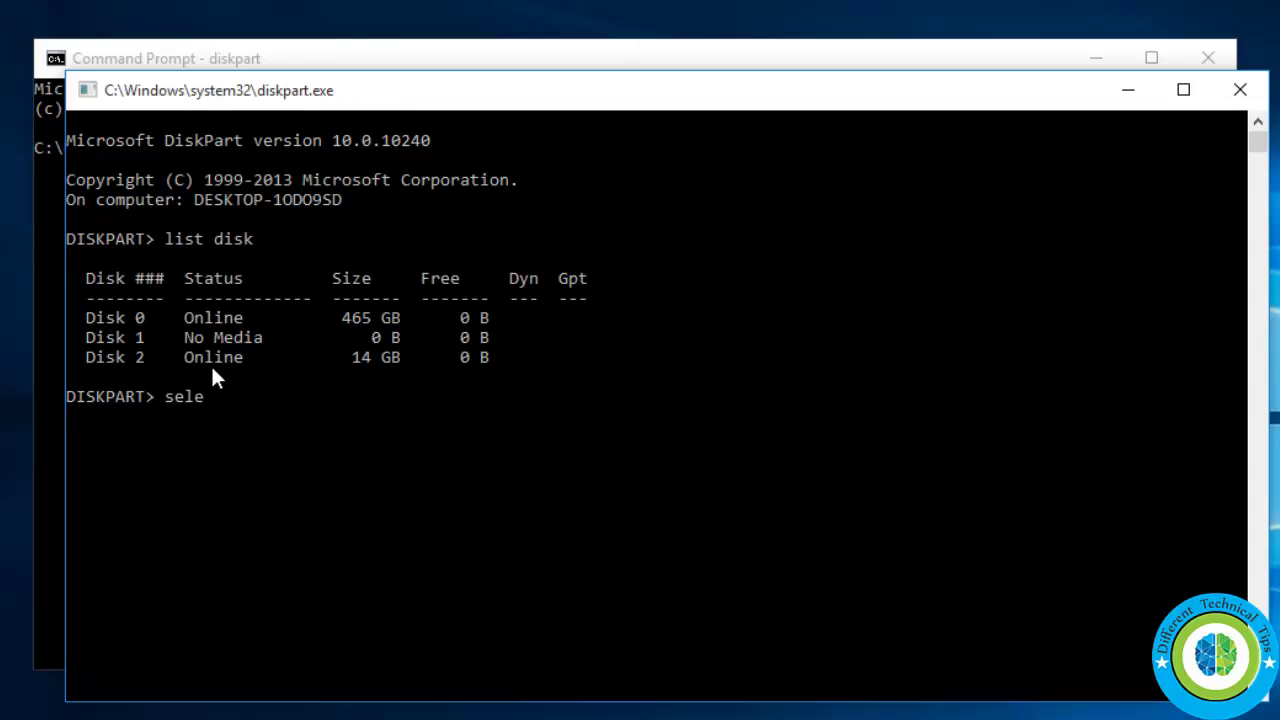
text(ct disk 2)
drag(279, 394, 308, 398)
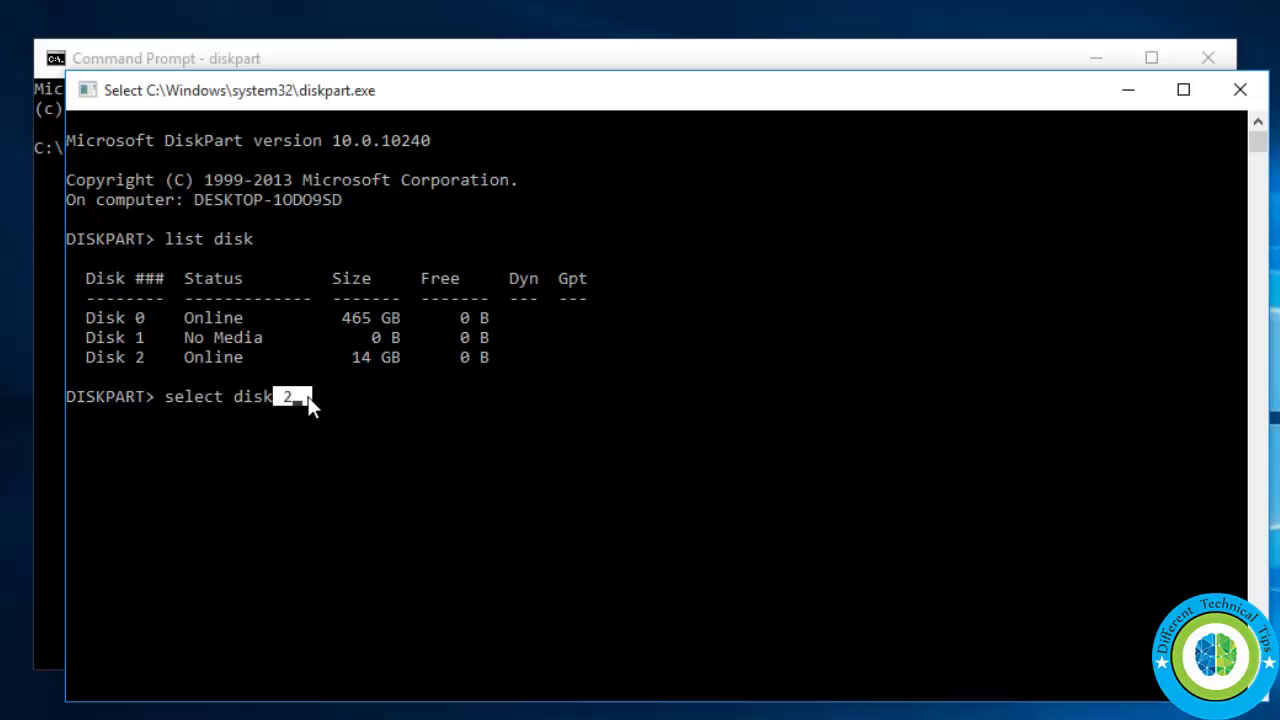
click(250, 393)
drag(156, 398, 292, 396)
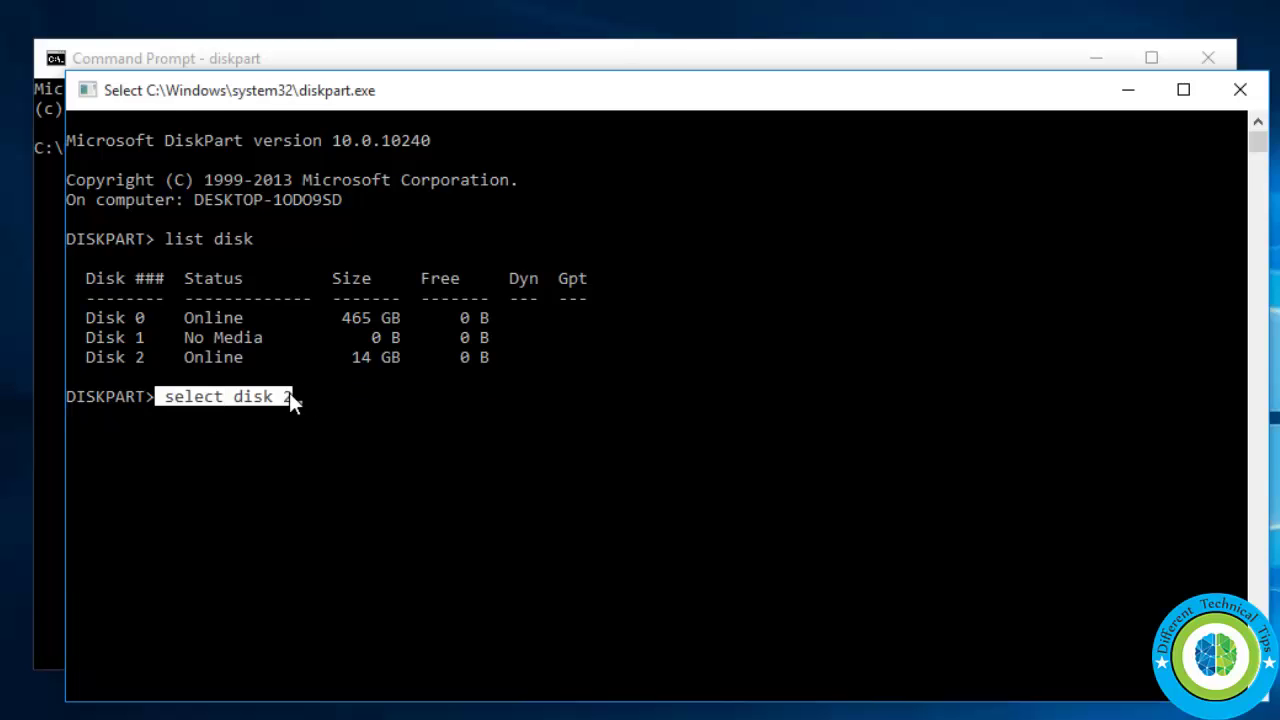
drag(92, 366, 144, 365)
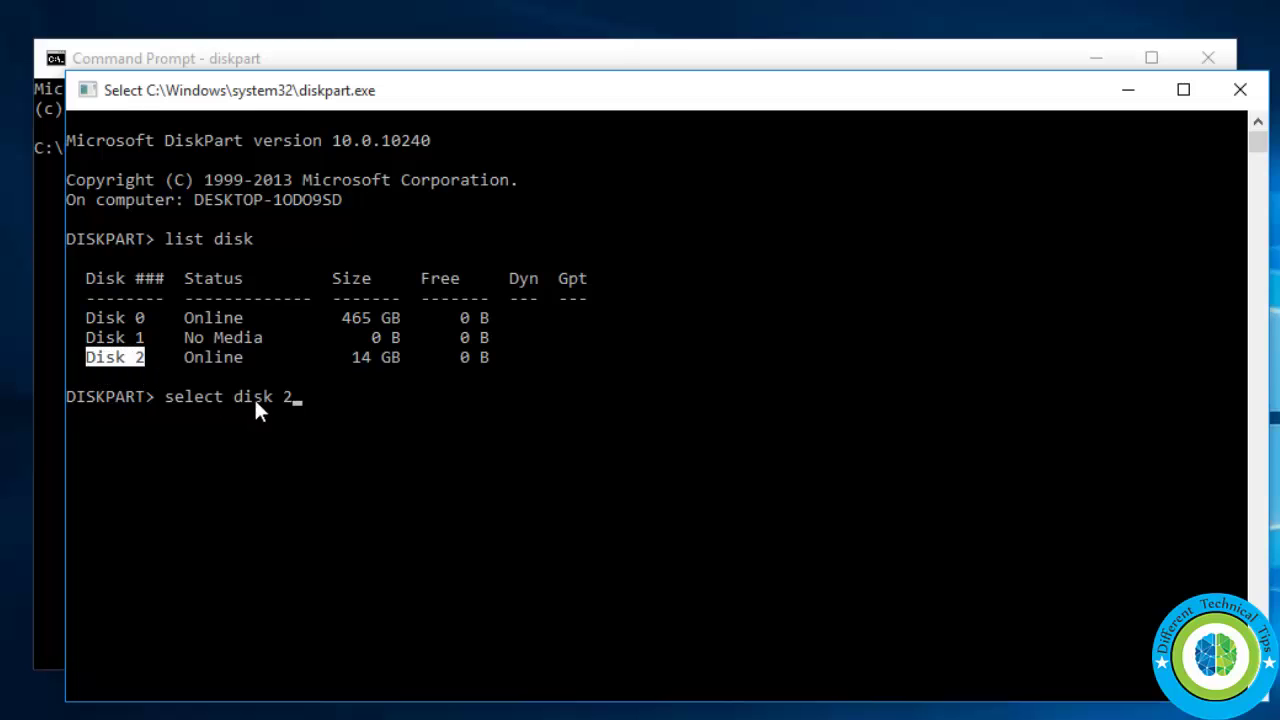
key(Return)
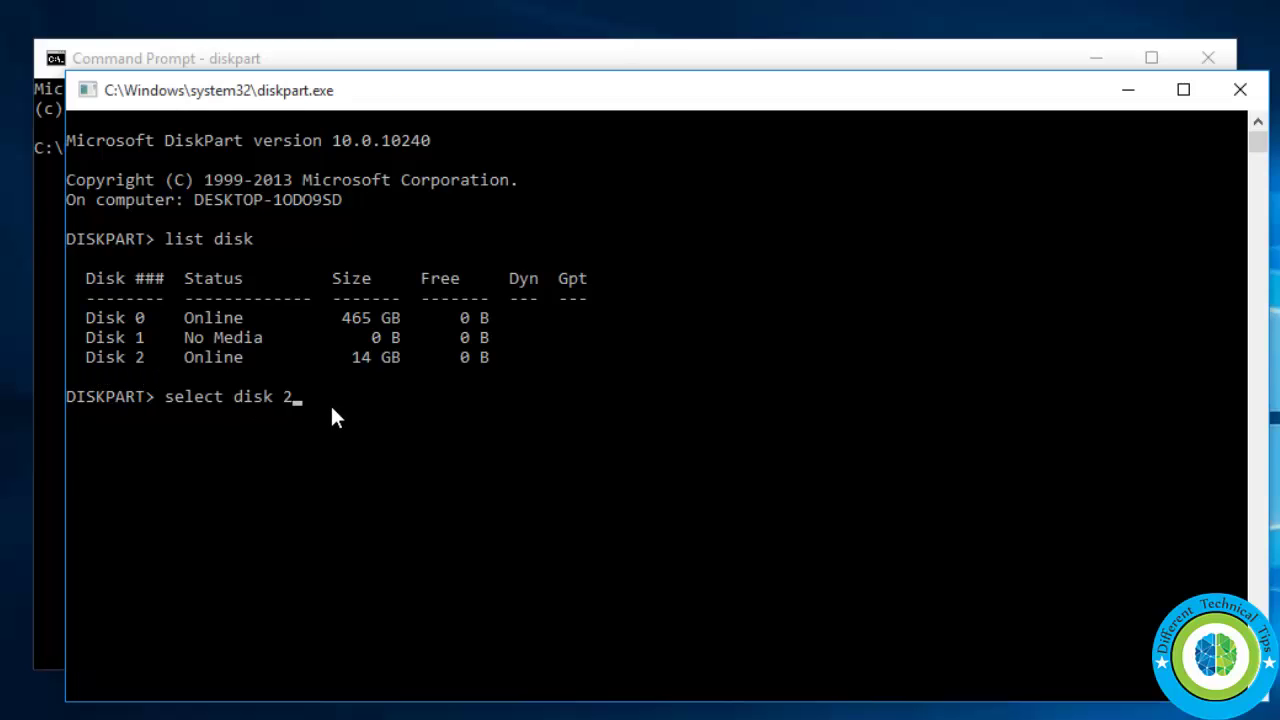
key(Return)
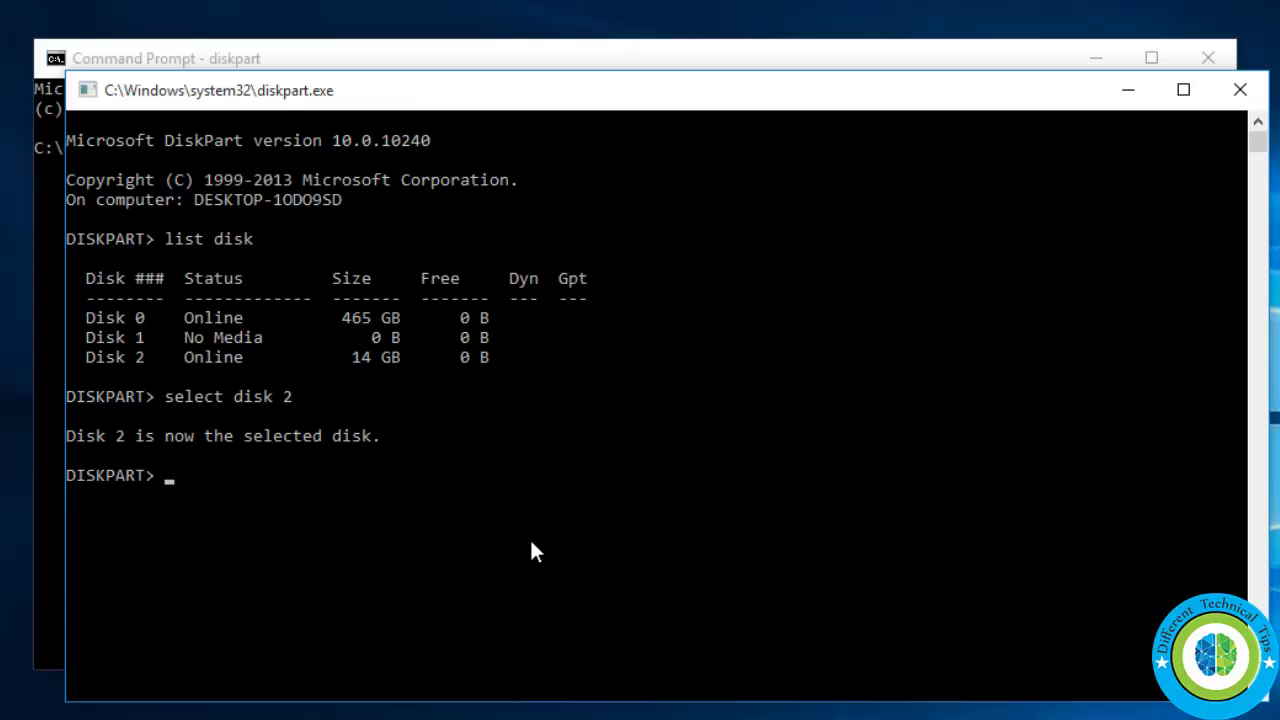
Run 'attribute disk clear readonly' on Disk 2, then exit diskpart
text(attribute)
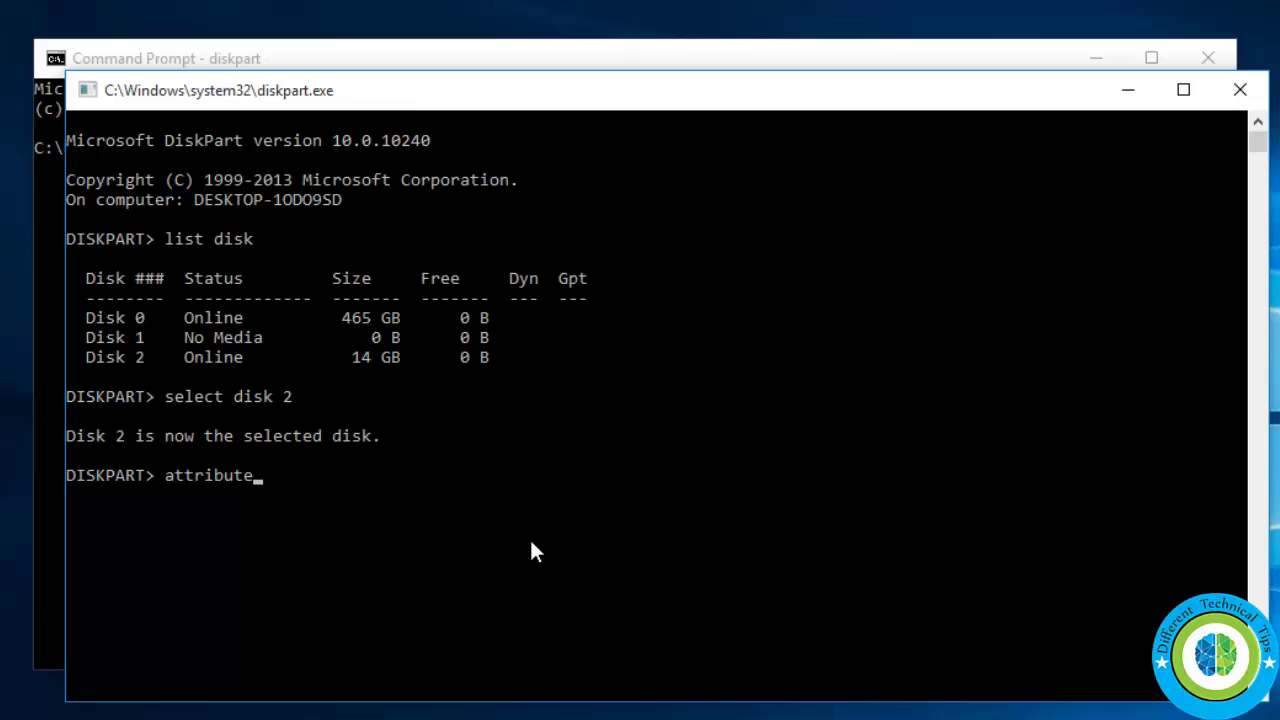
text( disk clear readonly)
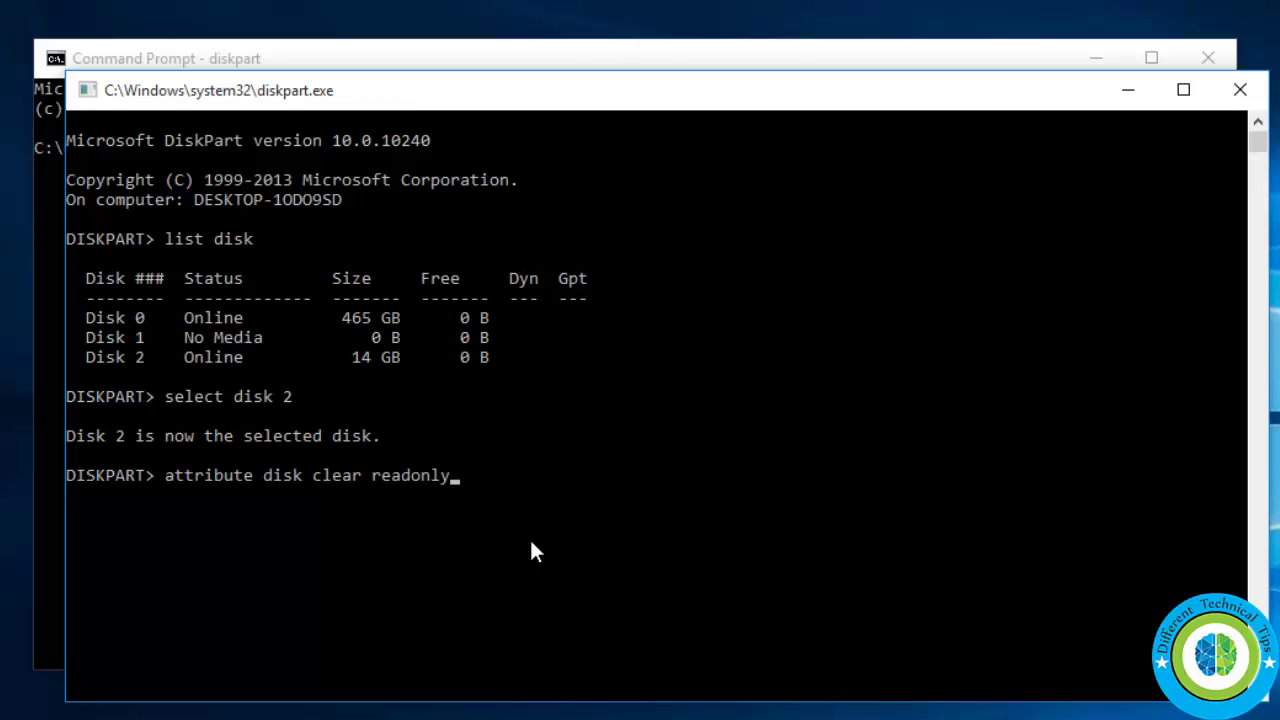
key(Return)
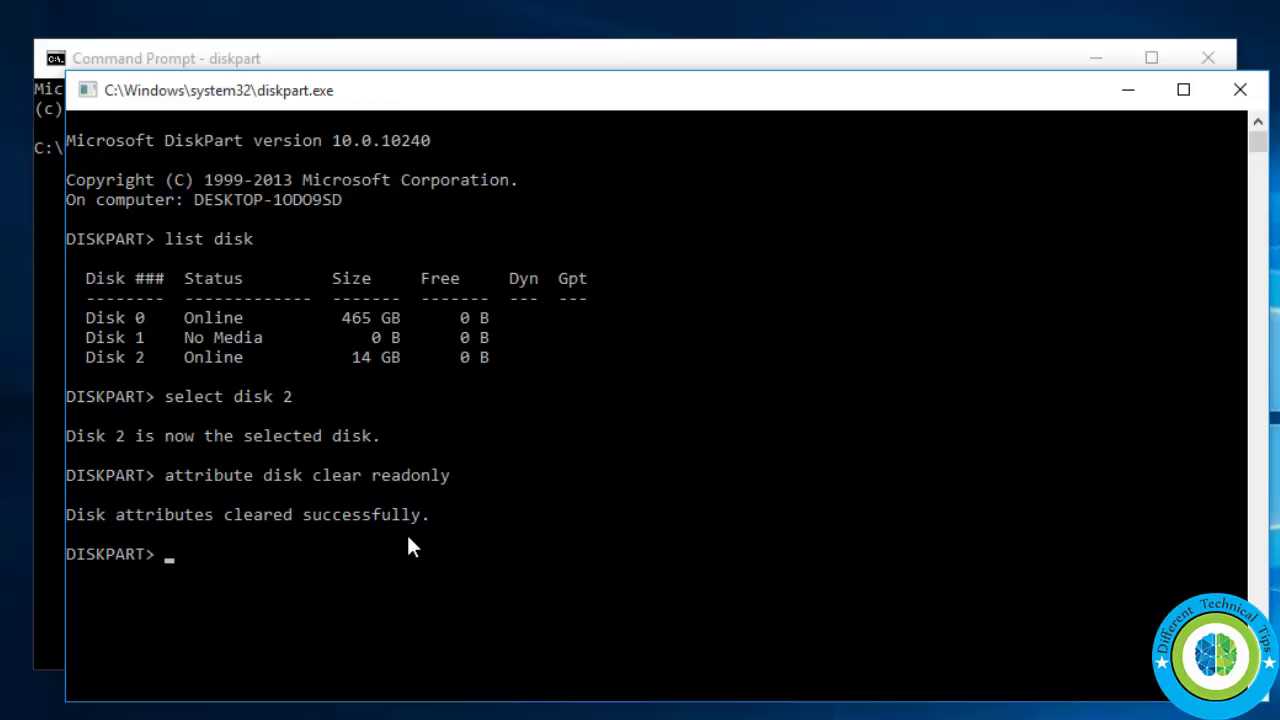
text(exit)
key(Return)
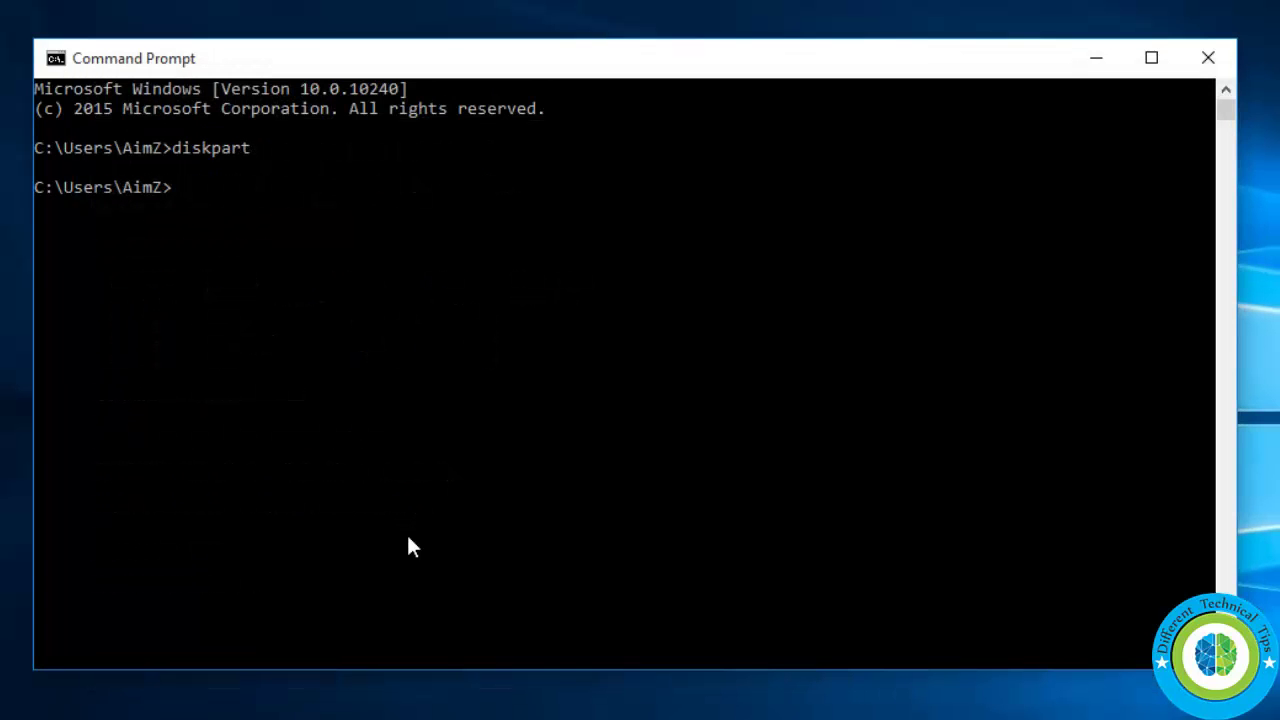
Close Command Prompt and open the FLASH DRIV (D:) drive from This PC
text(exit)
key(Return)
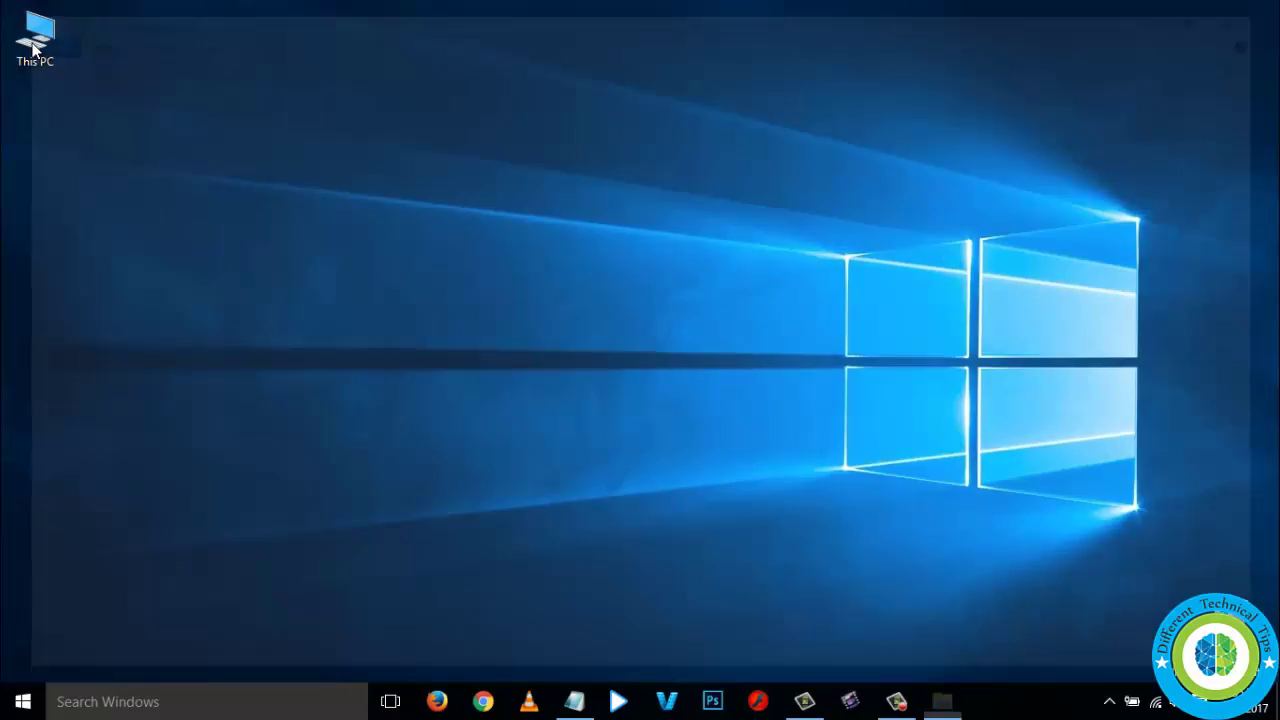
double_click(34, 29)
click(470, 260)
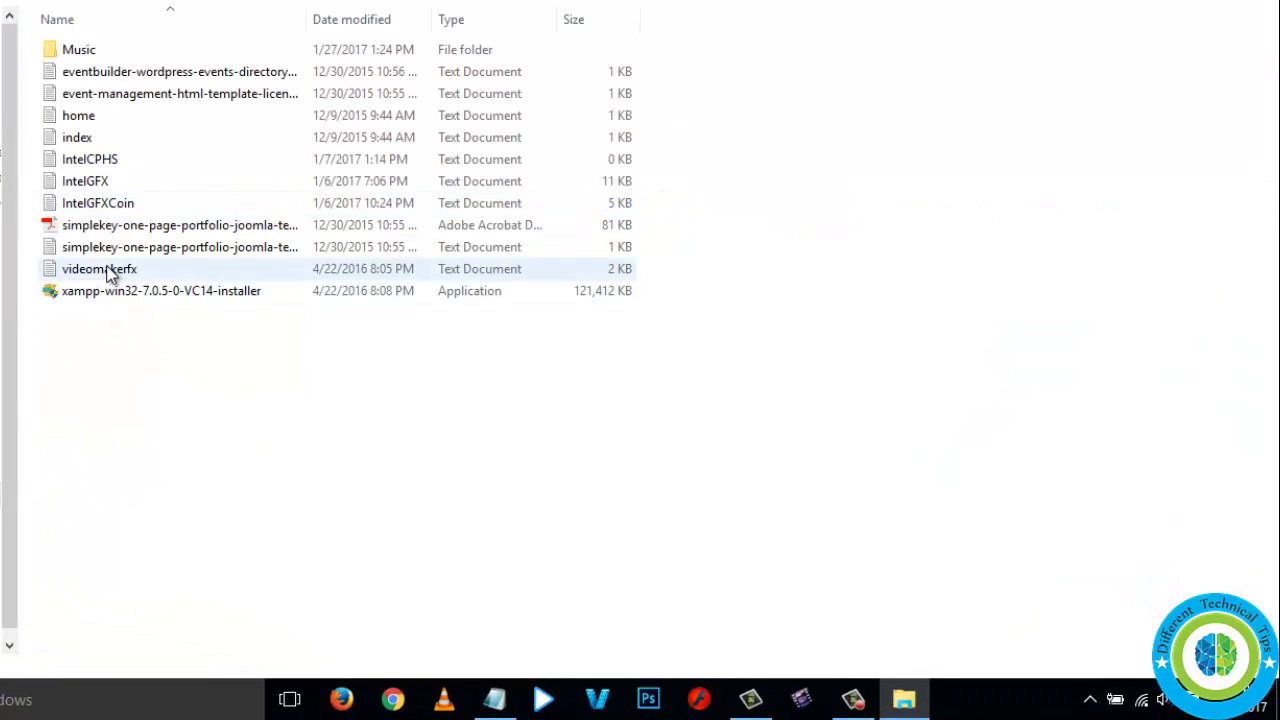
Create a folder named New folder on the flash drive and open it
right_click(396, 434)
mouse_move(457, 377)
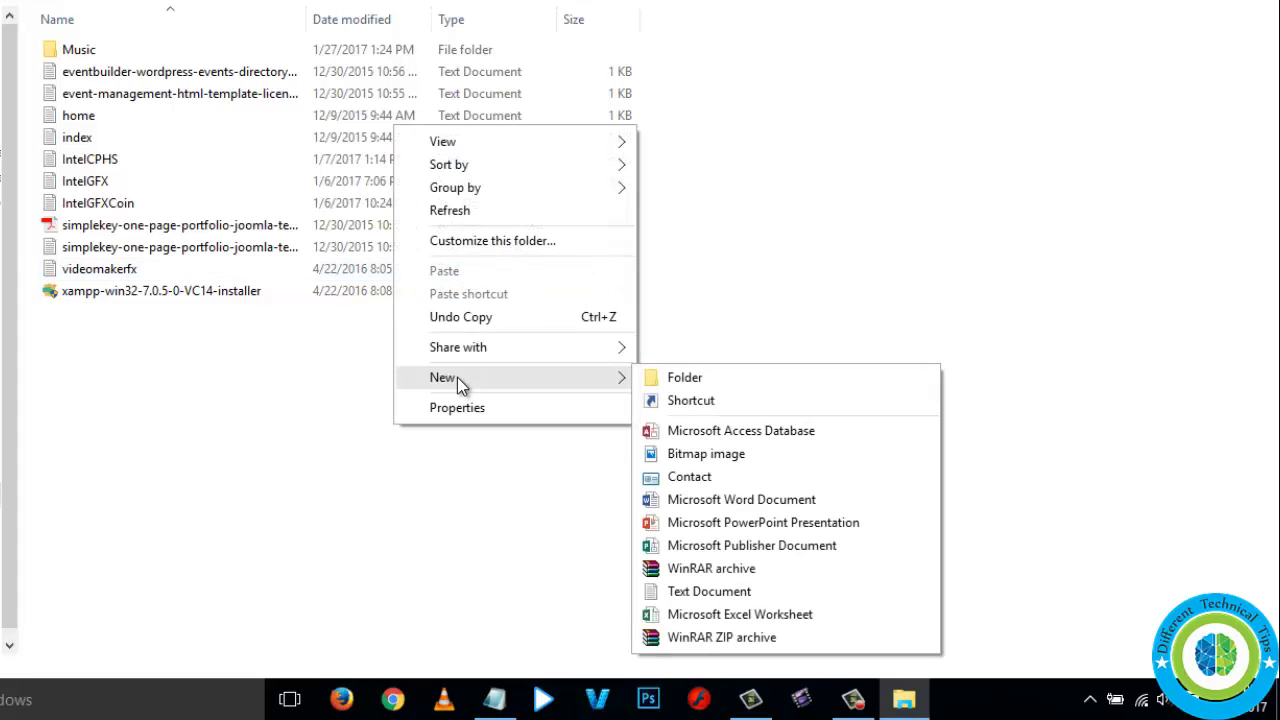
click(682, 378)
click(63, 375)
click(95, 316)
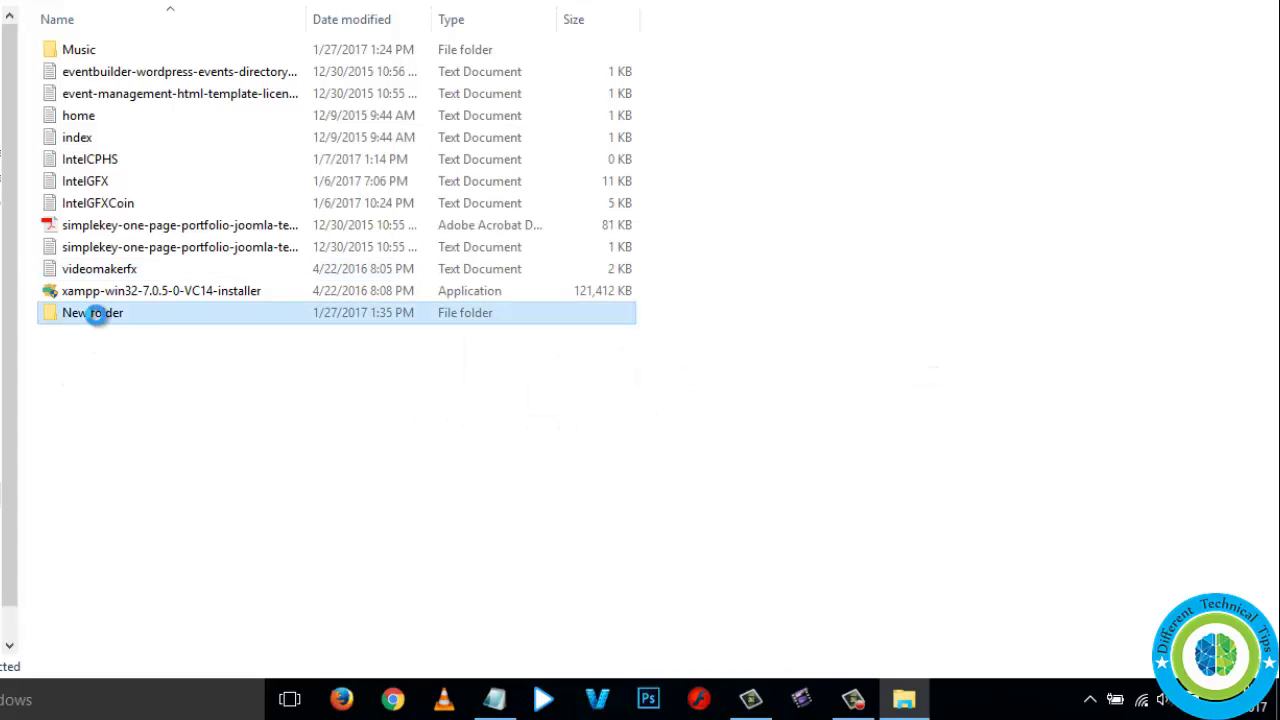
double_click(125, 314)
Create a new Word document with its default name inside New folder
right_click(265, 307)
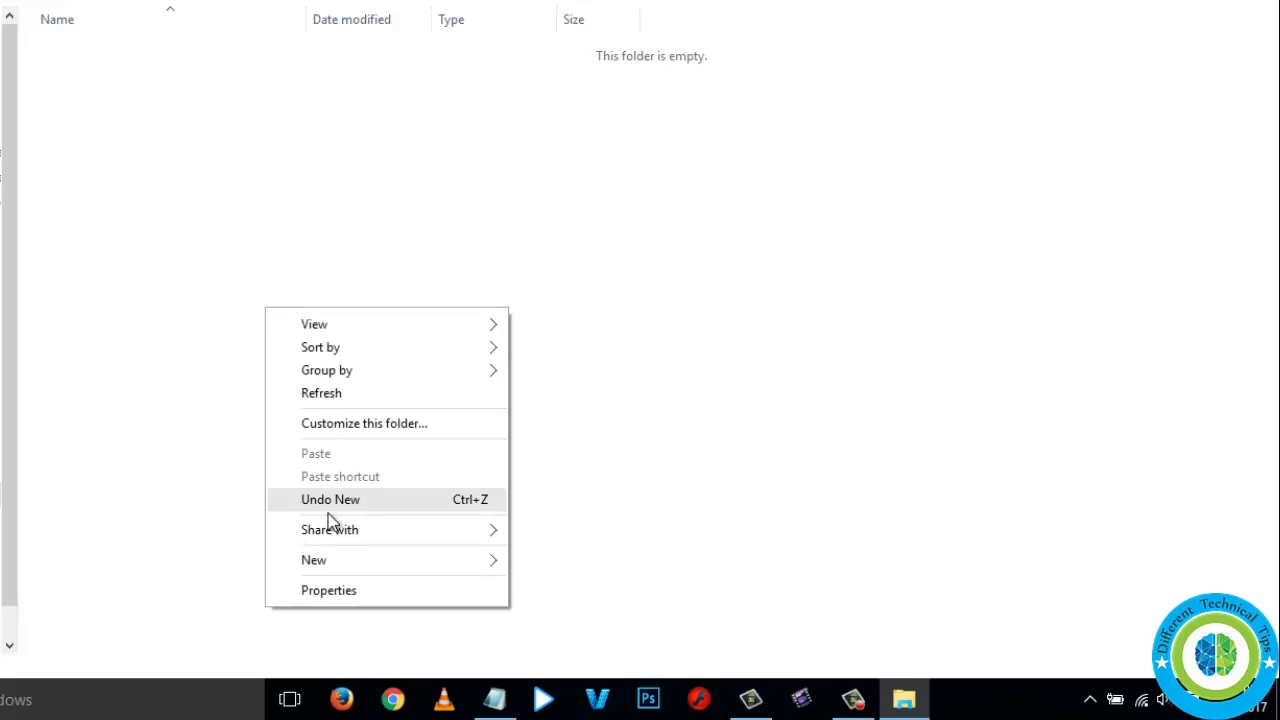
mouse_move(486, 561)
click(563, 424)
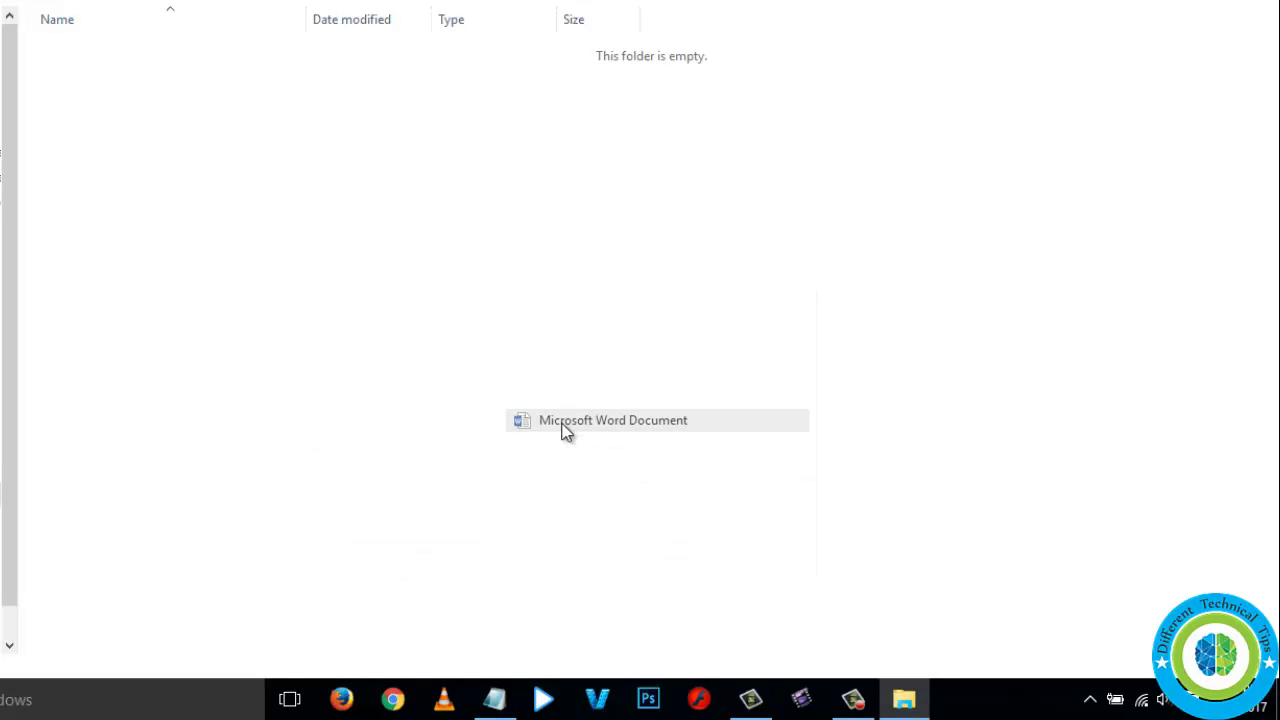
click(293, 237)
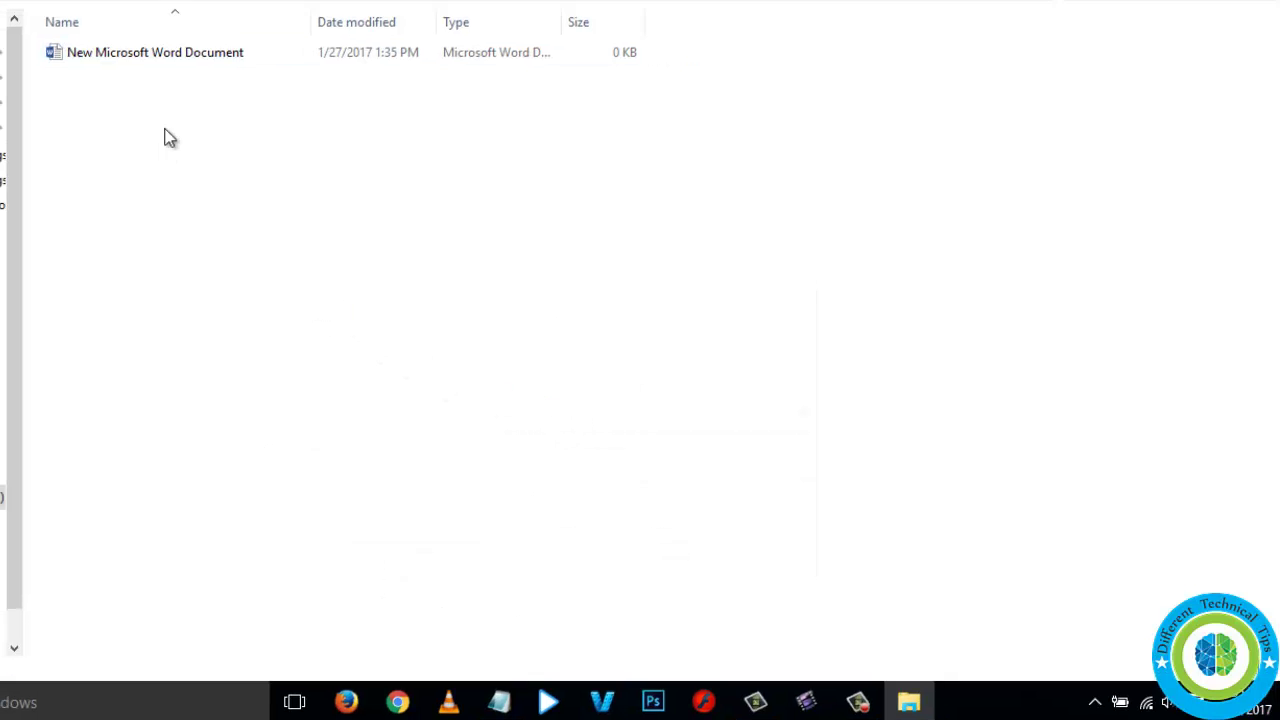
Return to FLASH DRIV (D:) and delete New folder and the home file
click(30, 29)
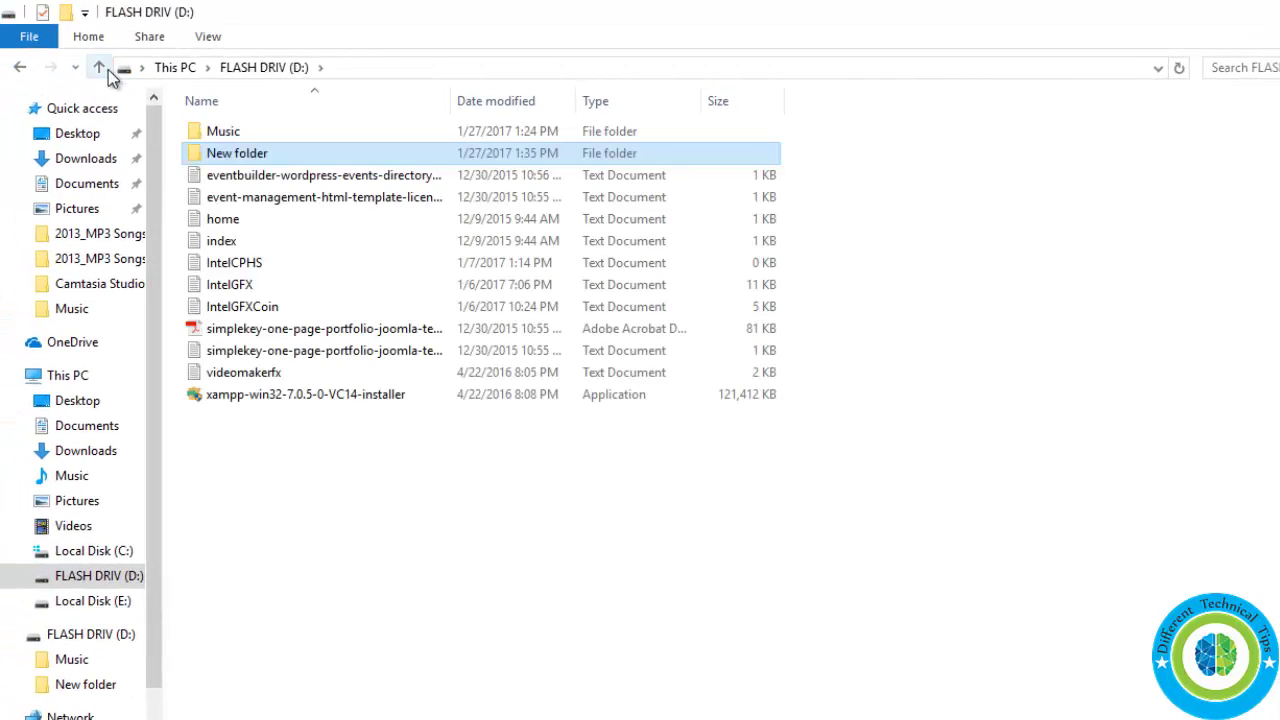
right_click(241, 160)
click(310, 612)
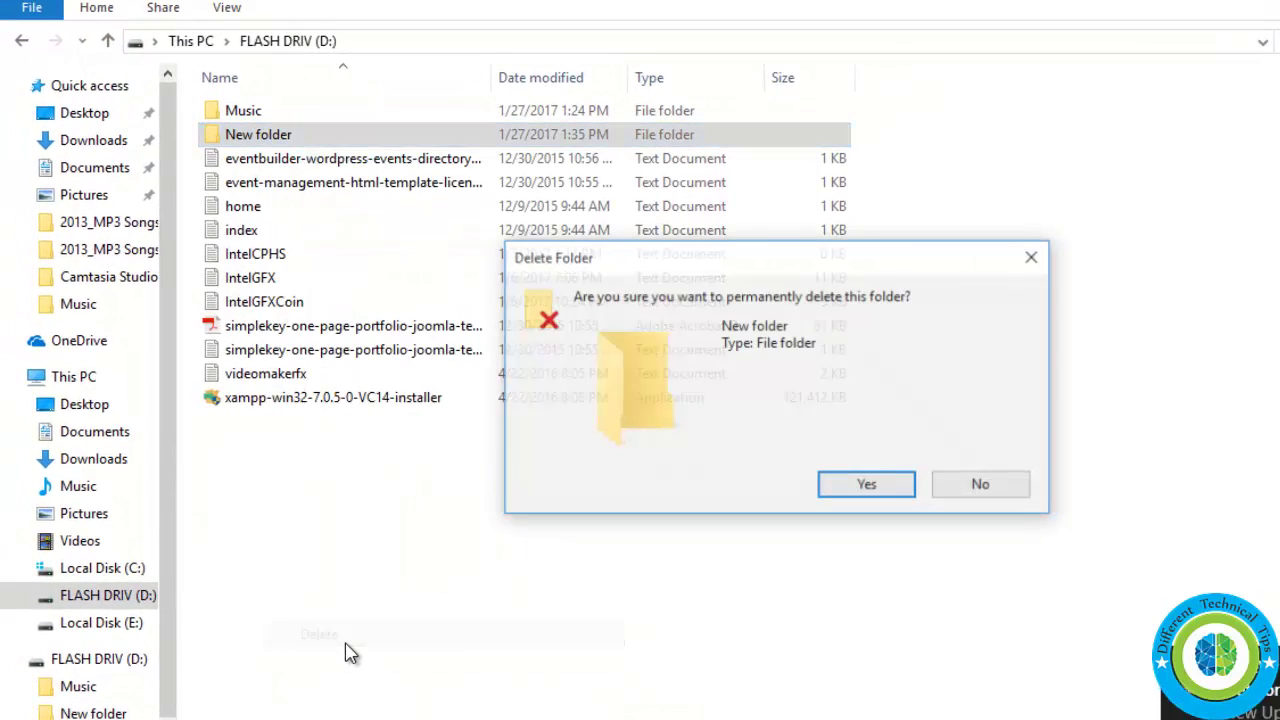
click(860, 489)
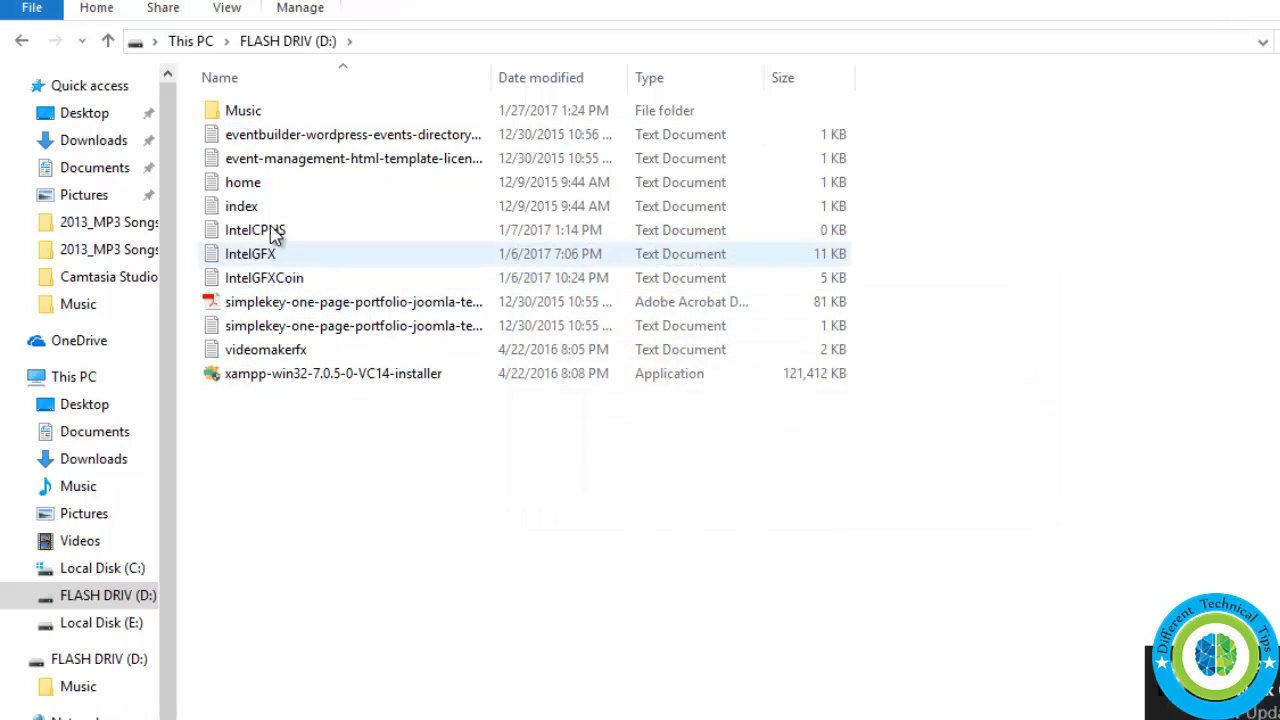
right_click(247, 188)
click(327, 620)
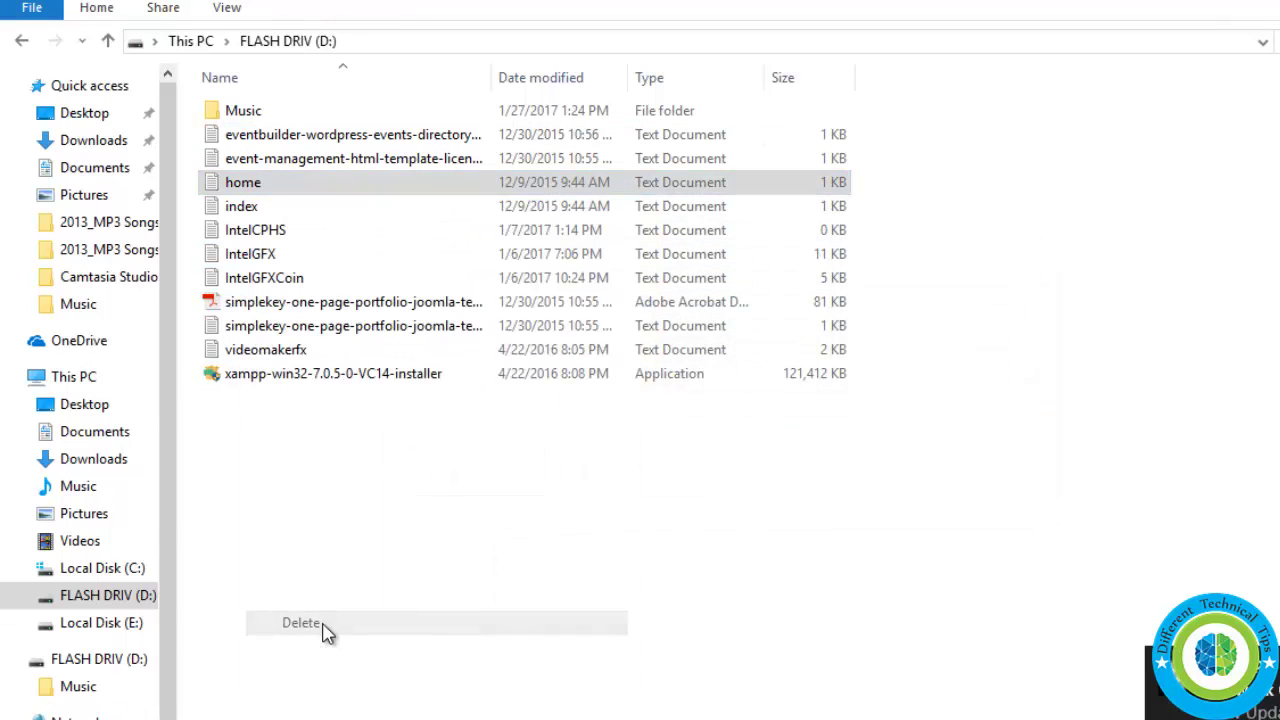
click(865, 487)
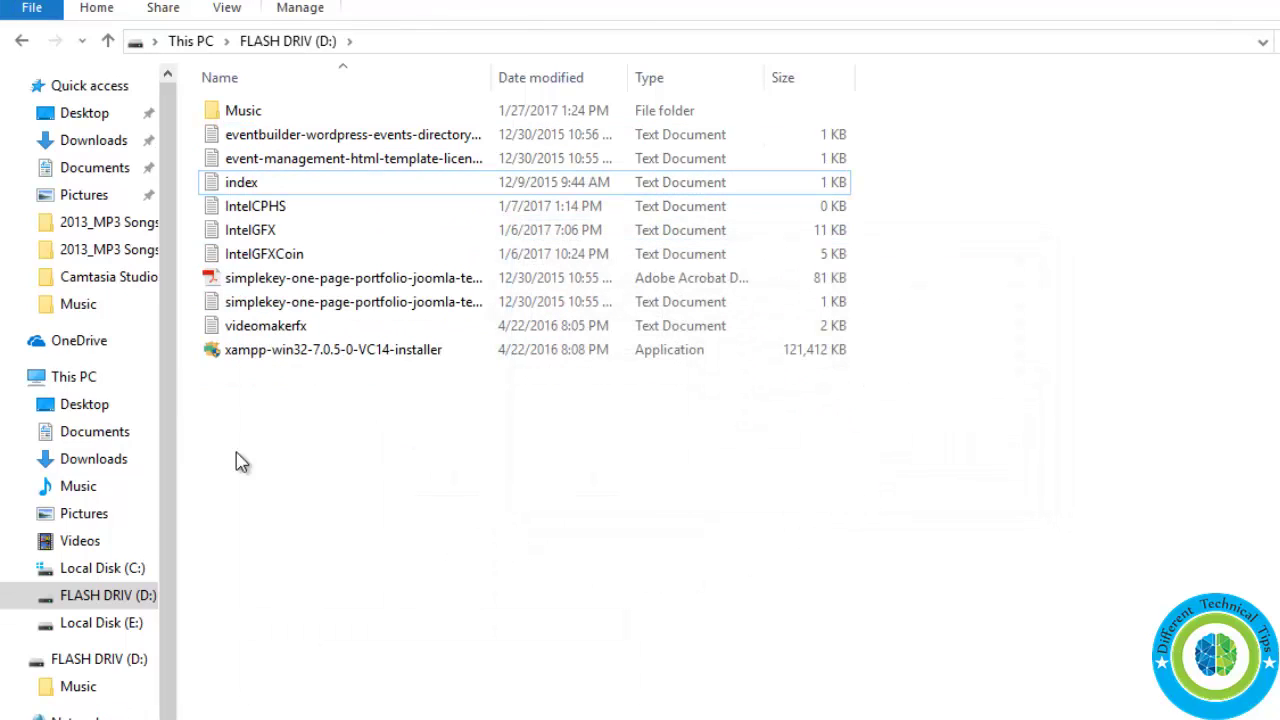